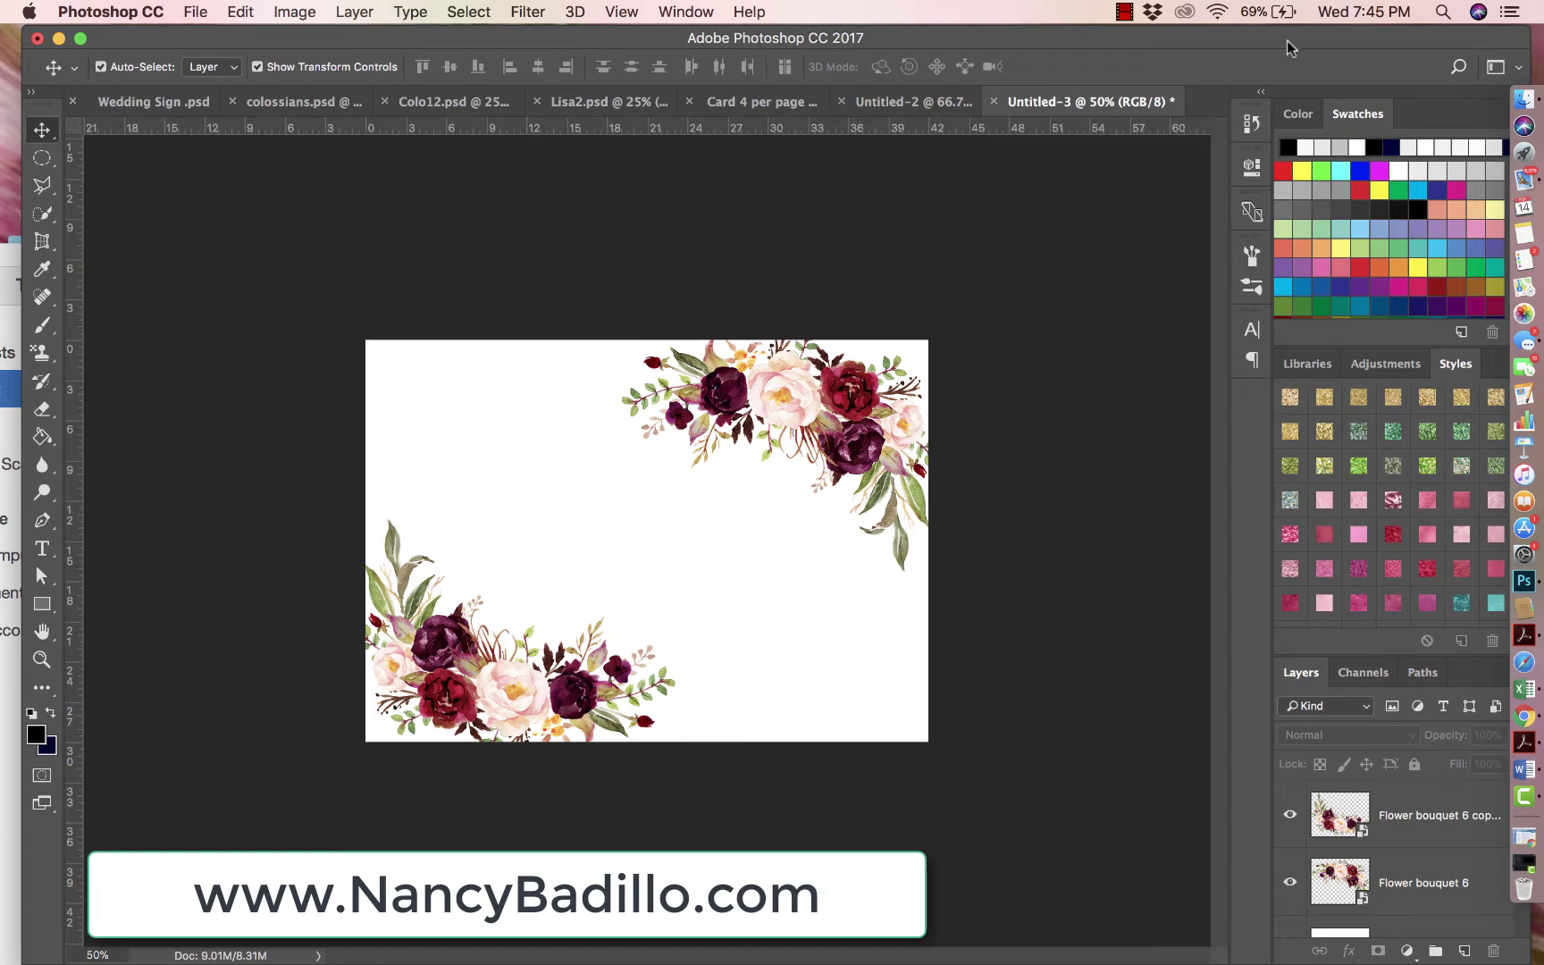
Step: Open Sample.jpg from the desktop and place its window beside the floral template for comparison
drag(1292, 44, 1083, 98)
click(1488, 67)
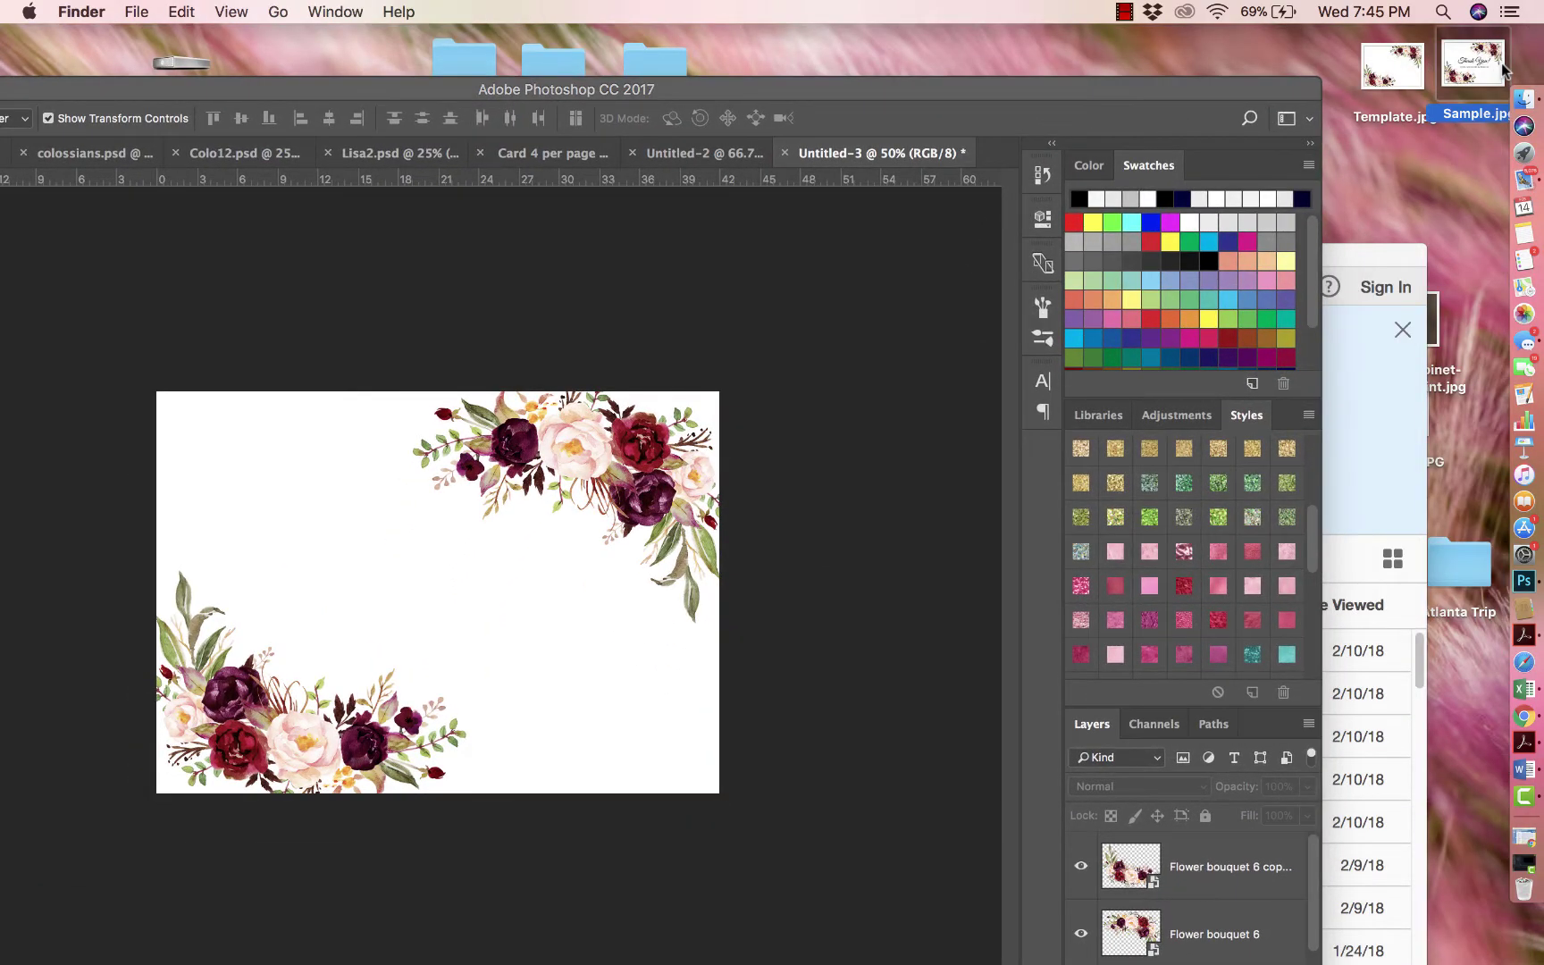
double_click(1488, 67)
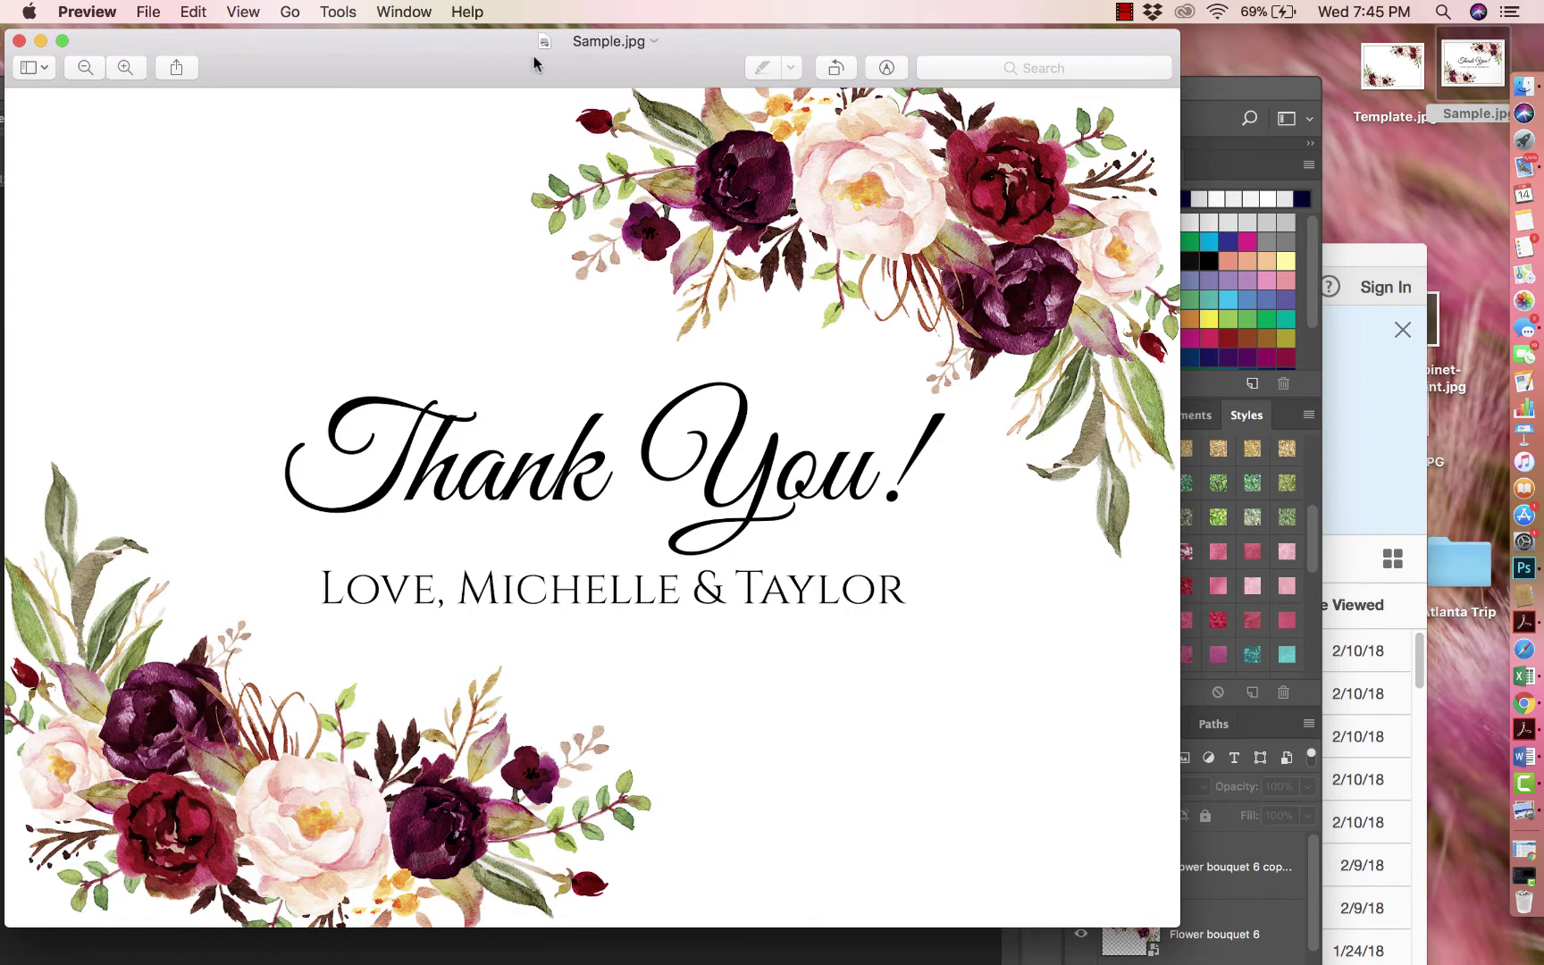
drag(533, 57, 627, 61)
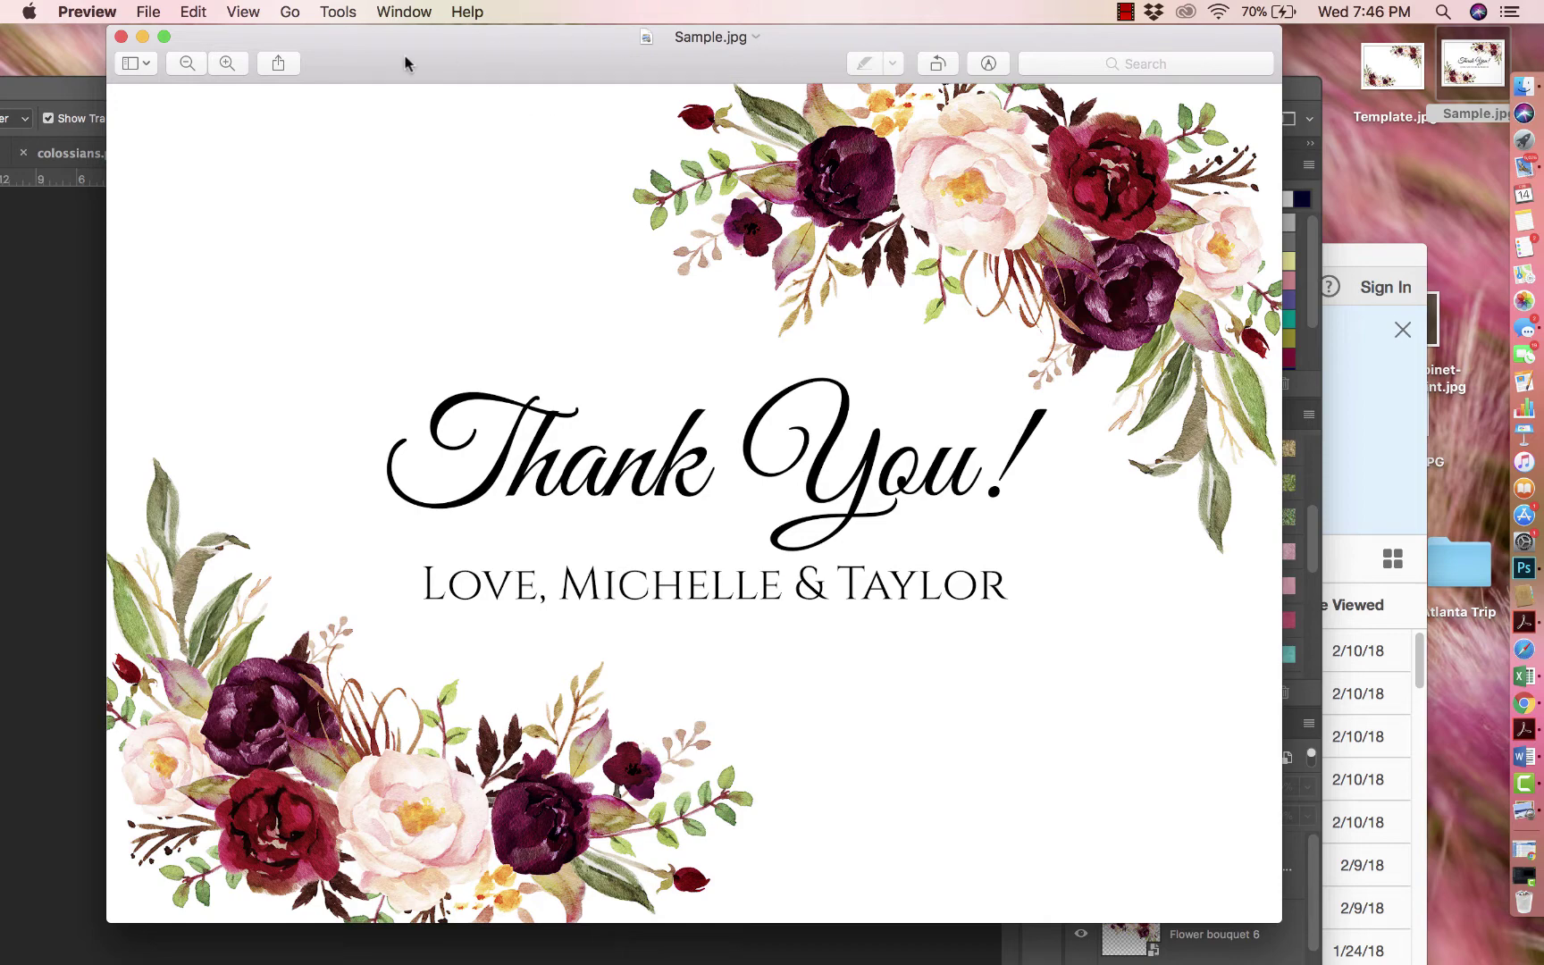
drag(406, 59, 994, 41)
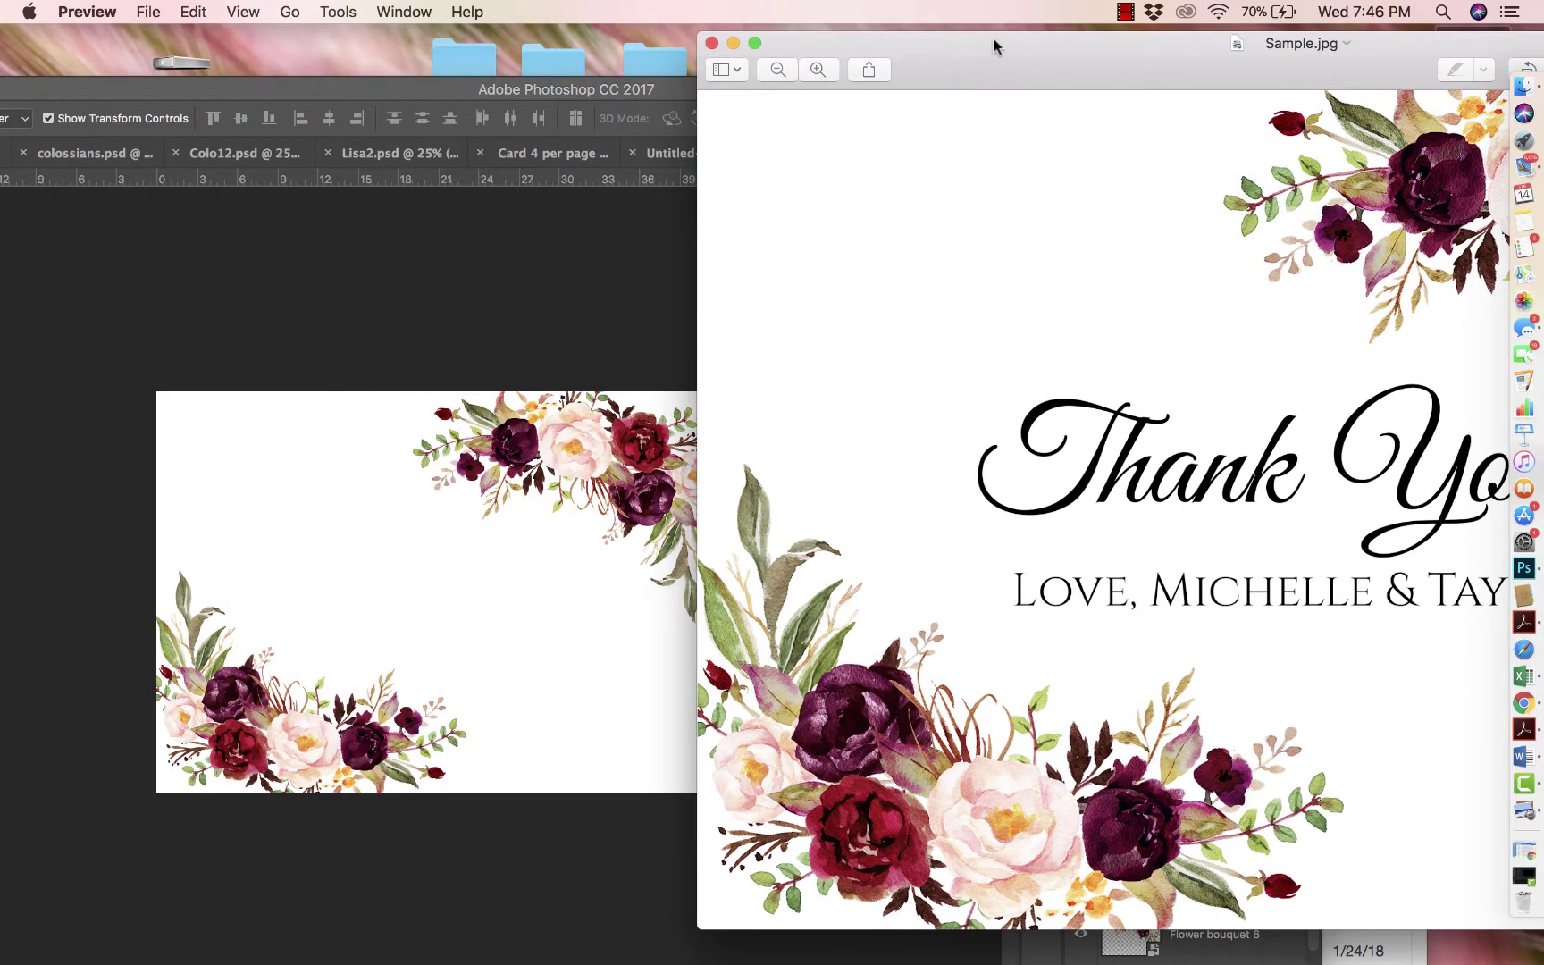
Step: Examine the floral artwork without text in Photoshop, and compare it with the finished thank-you card in Sample.jpg
click(544, 89)
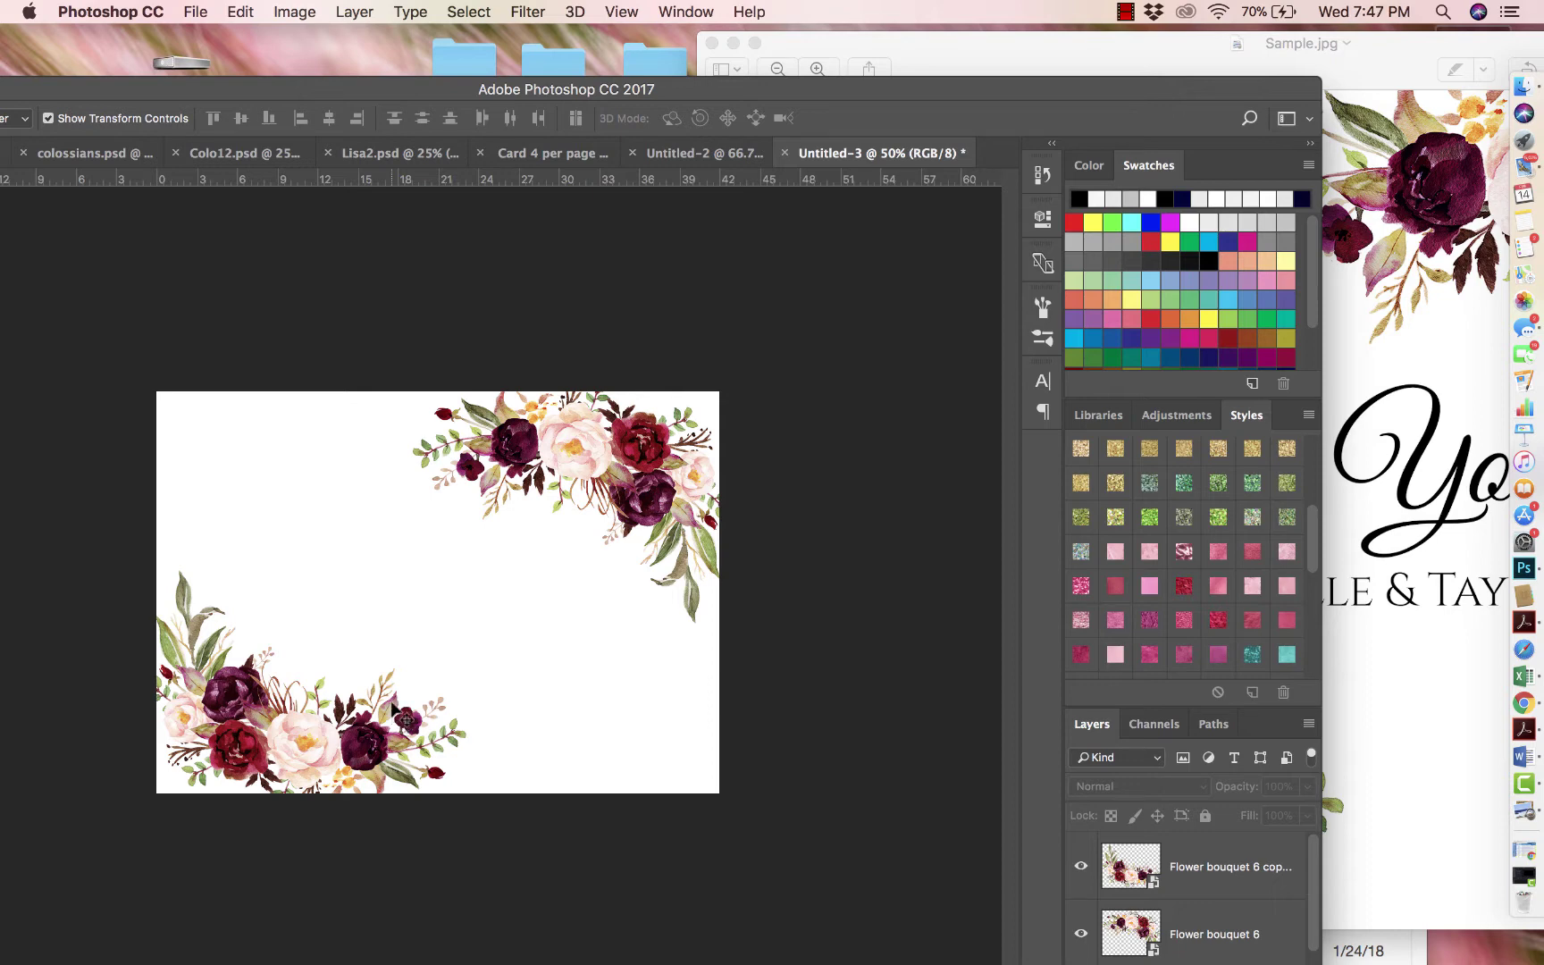
click(576, 450)
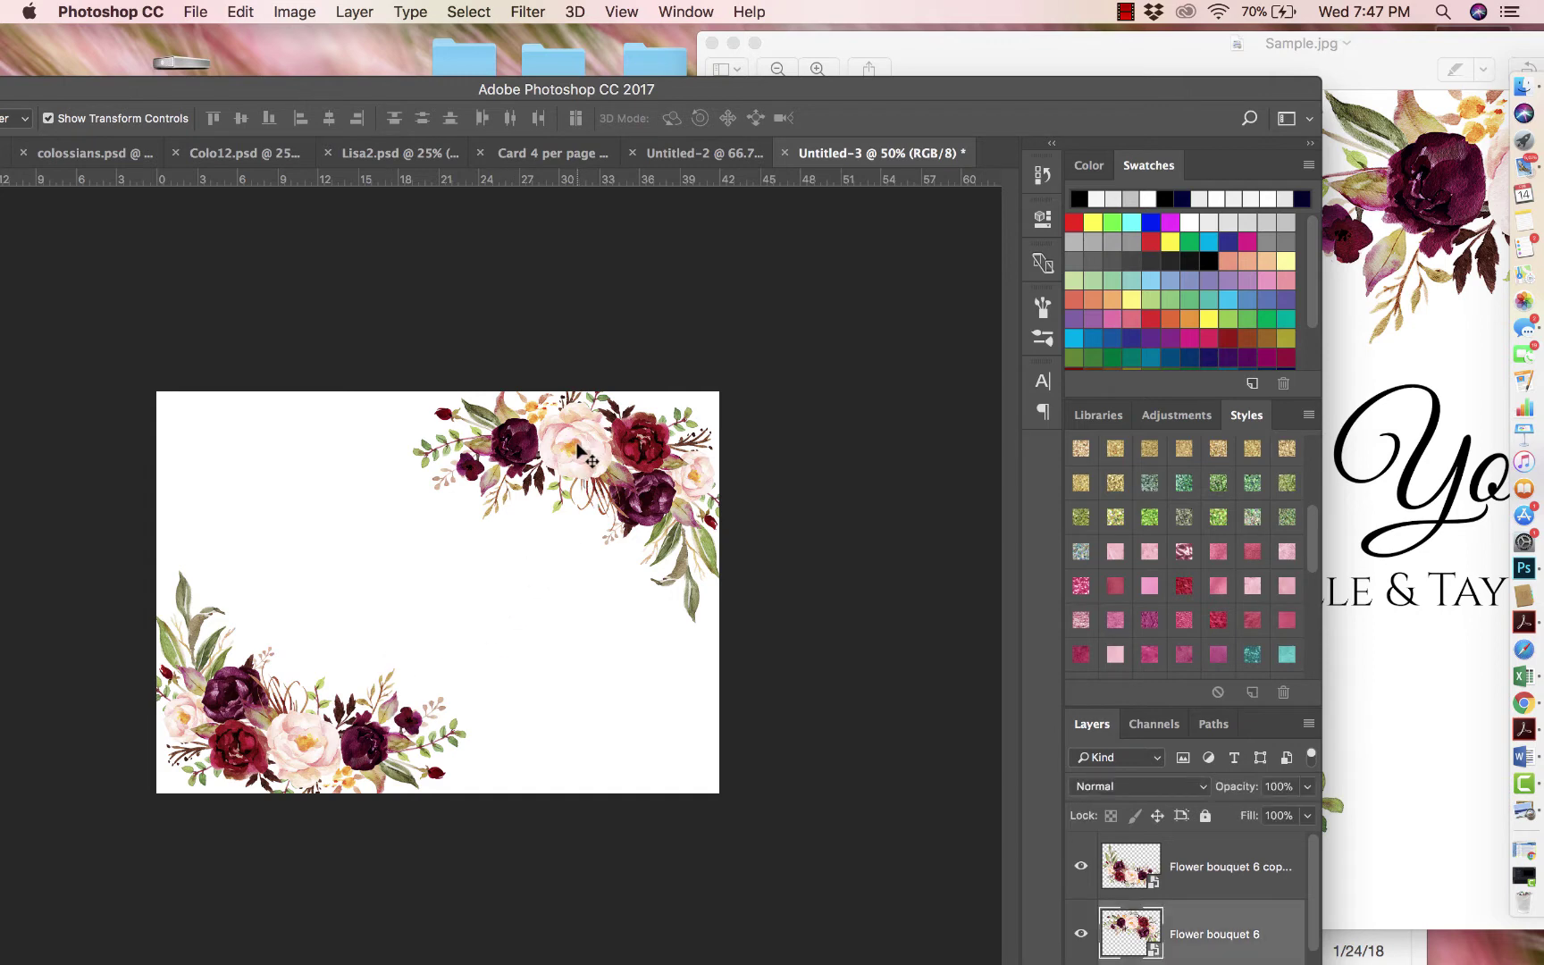
click(820, 375)
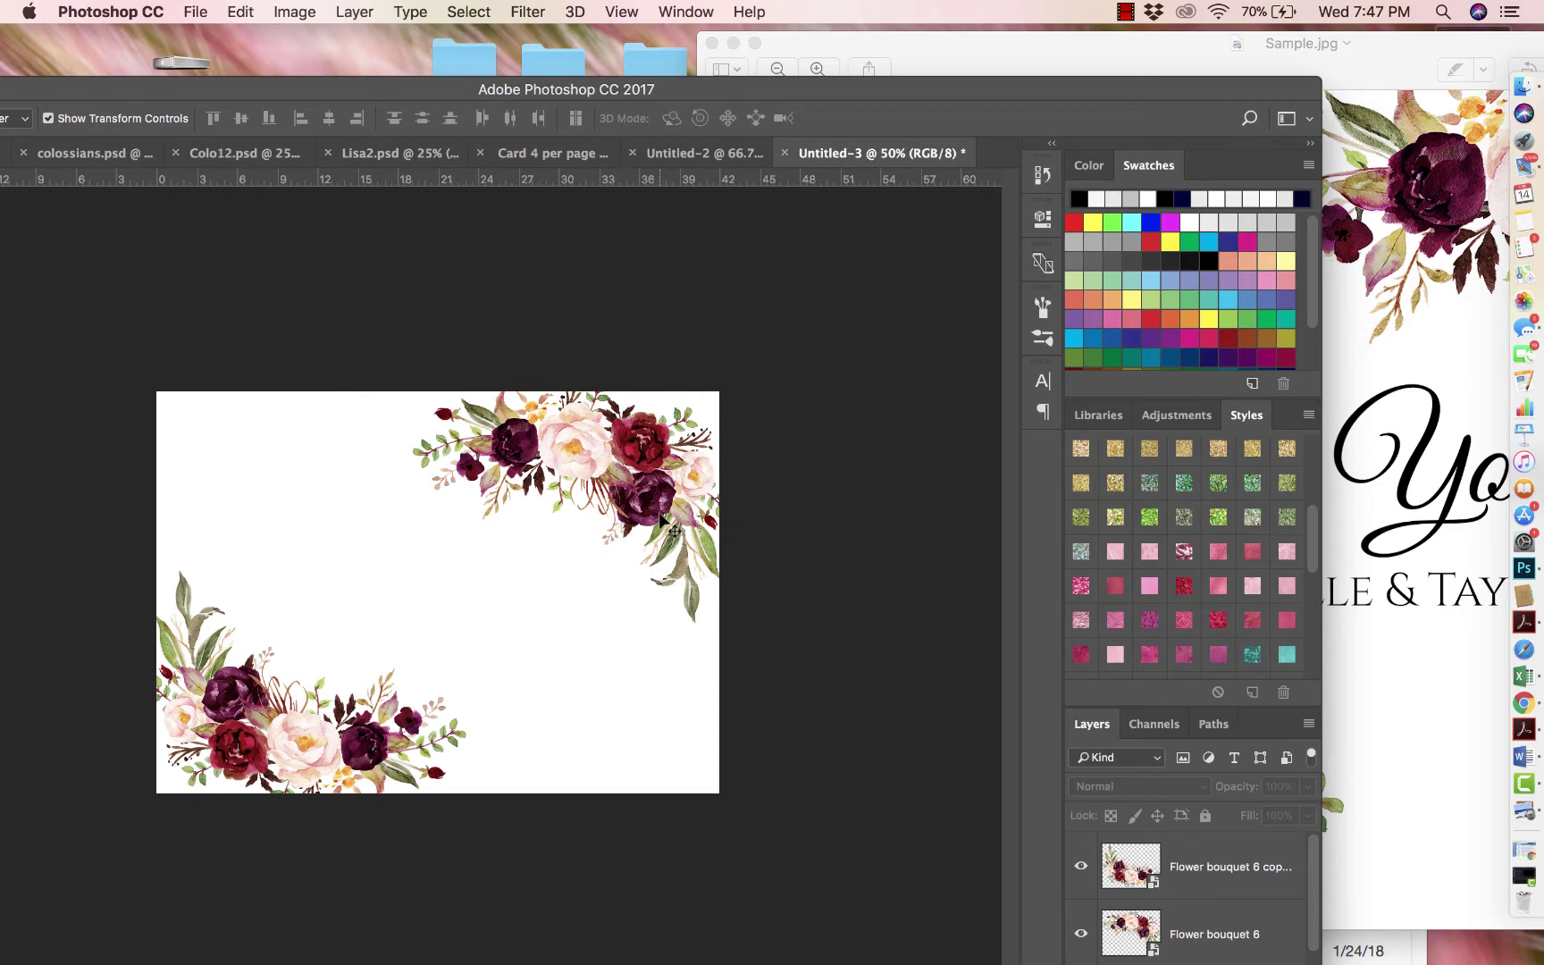
click(1413, 108)
double_click(1145, 68)
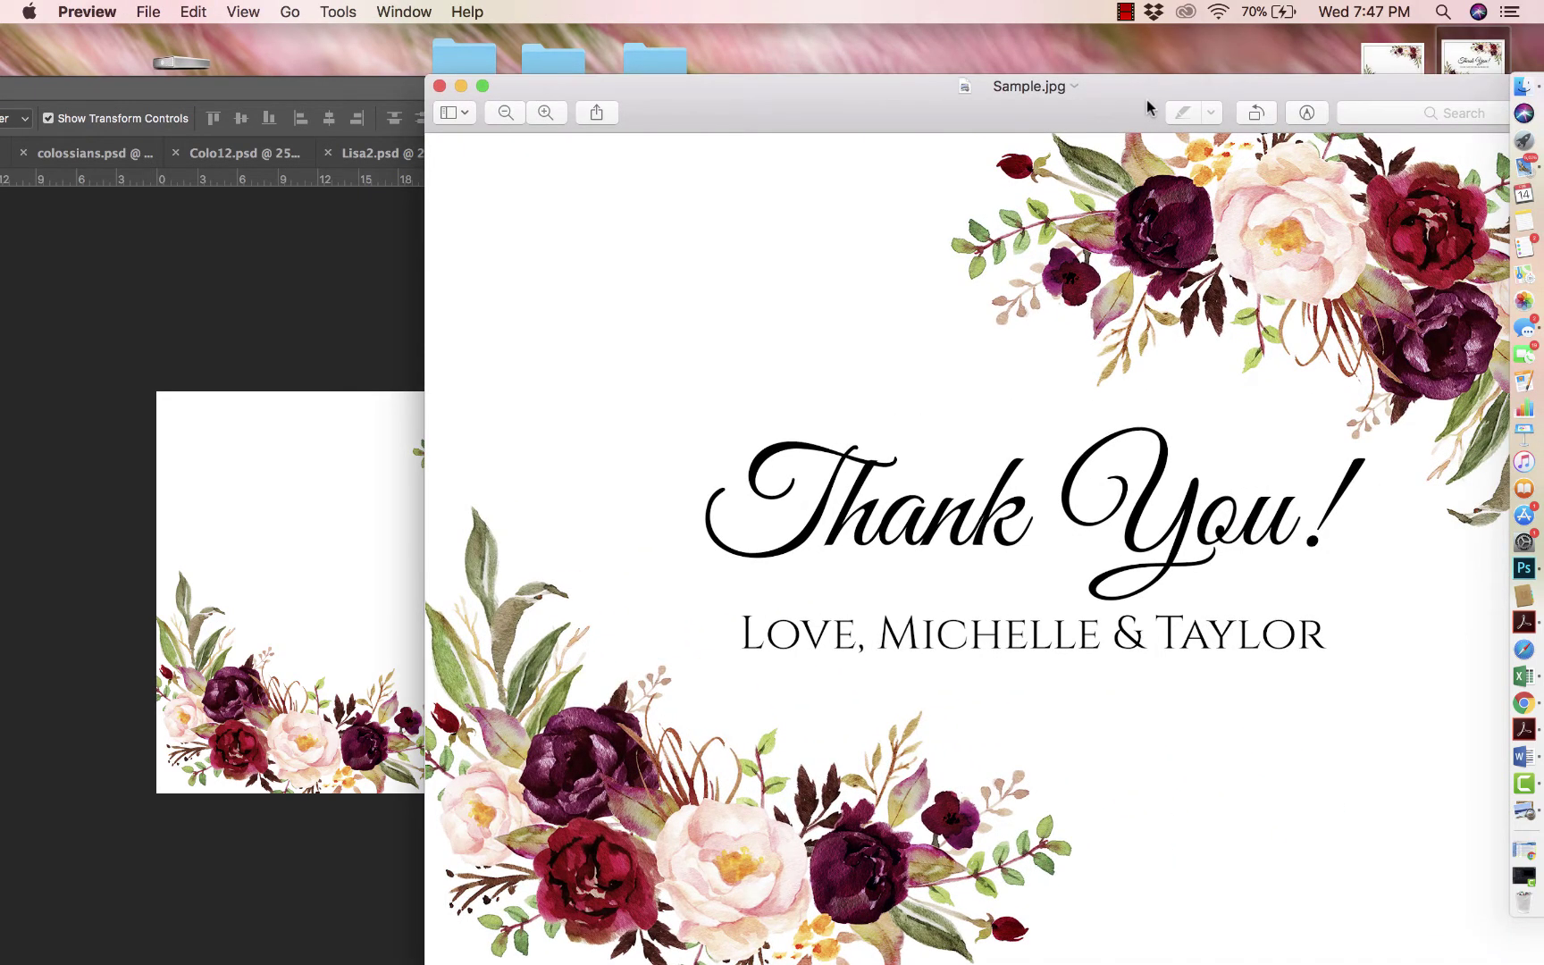
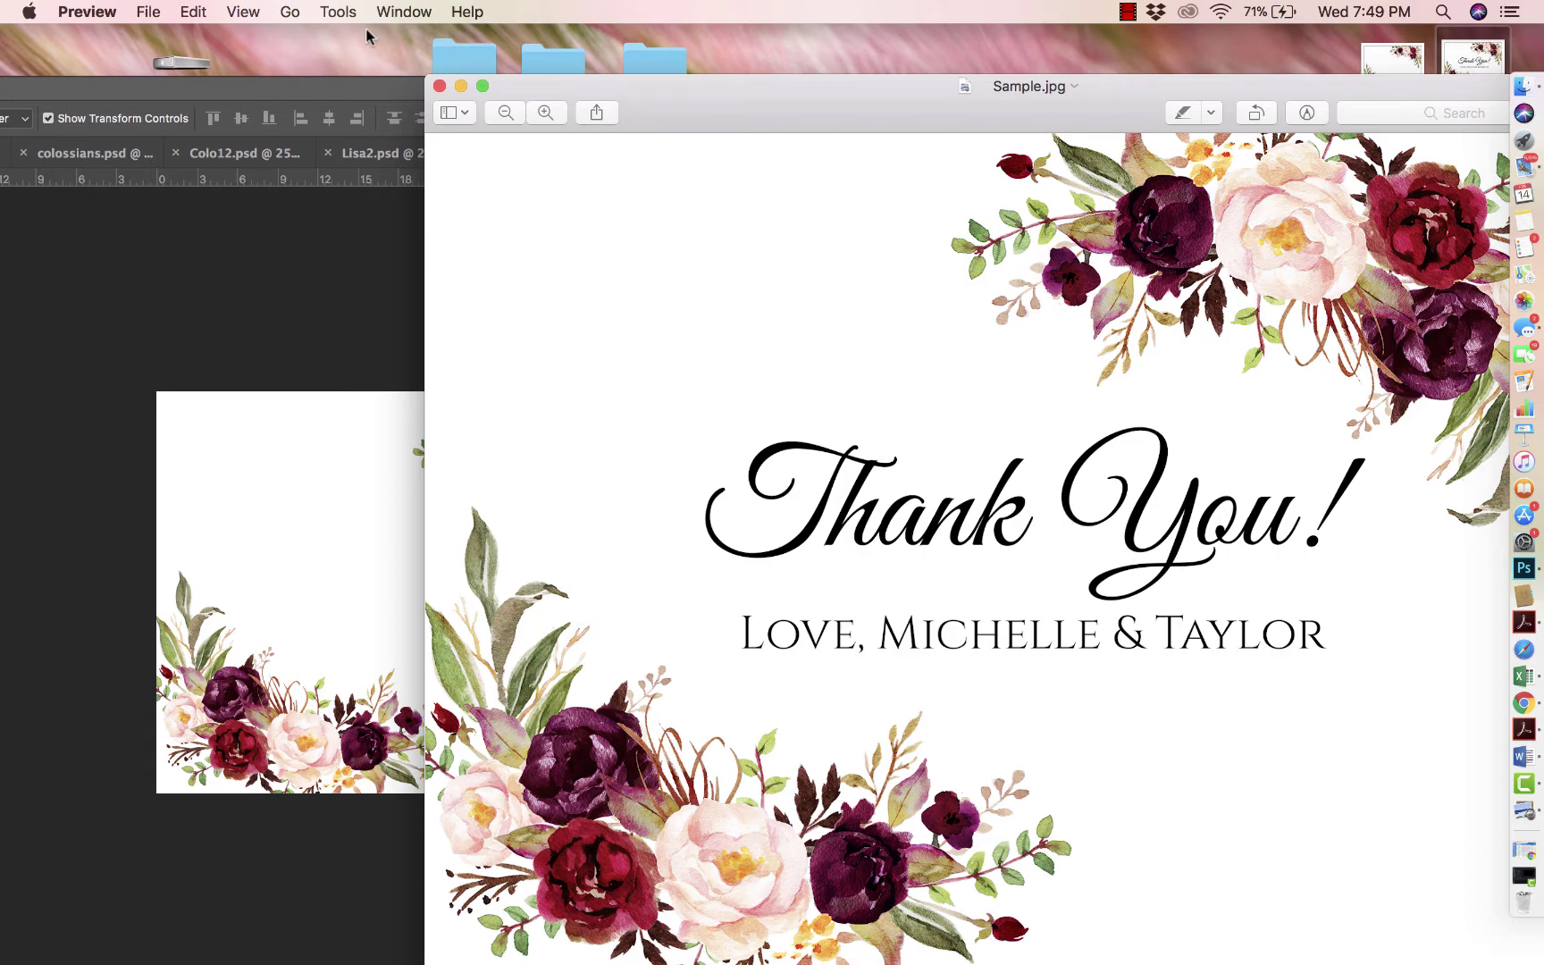
Step: Close the sample image and switch to Acrobat Pro DC, moving its window fully into view
click(439, 86)
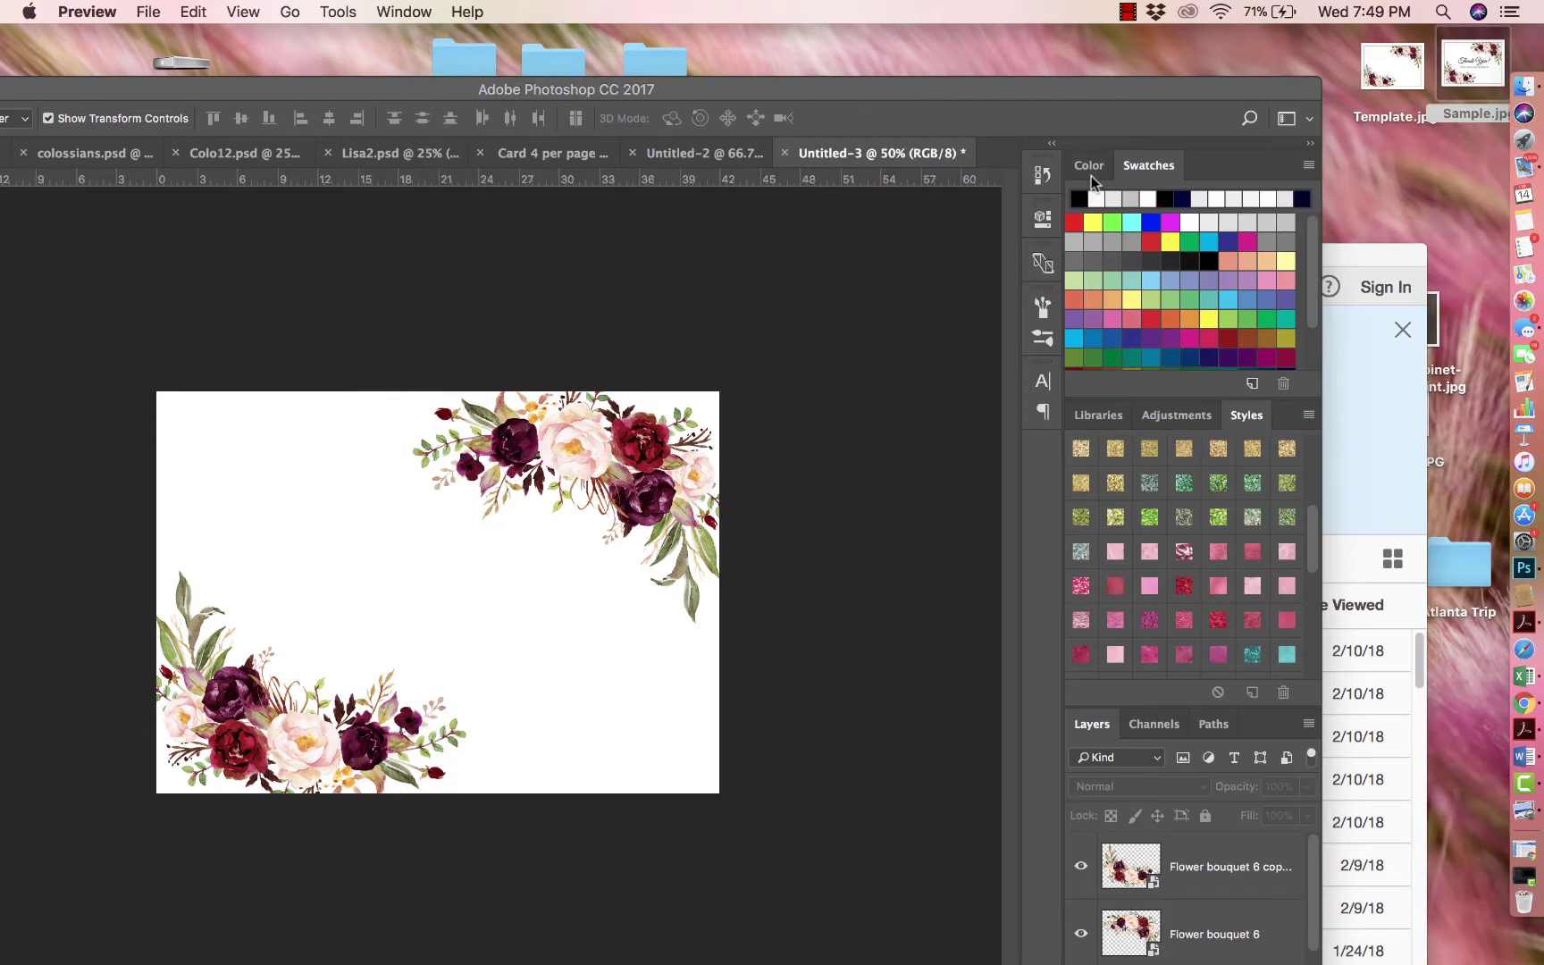
click(1199, 86)
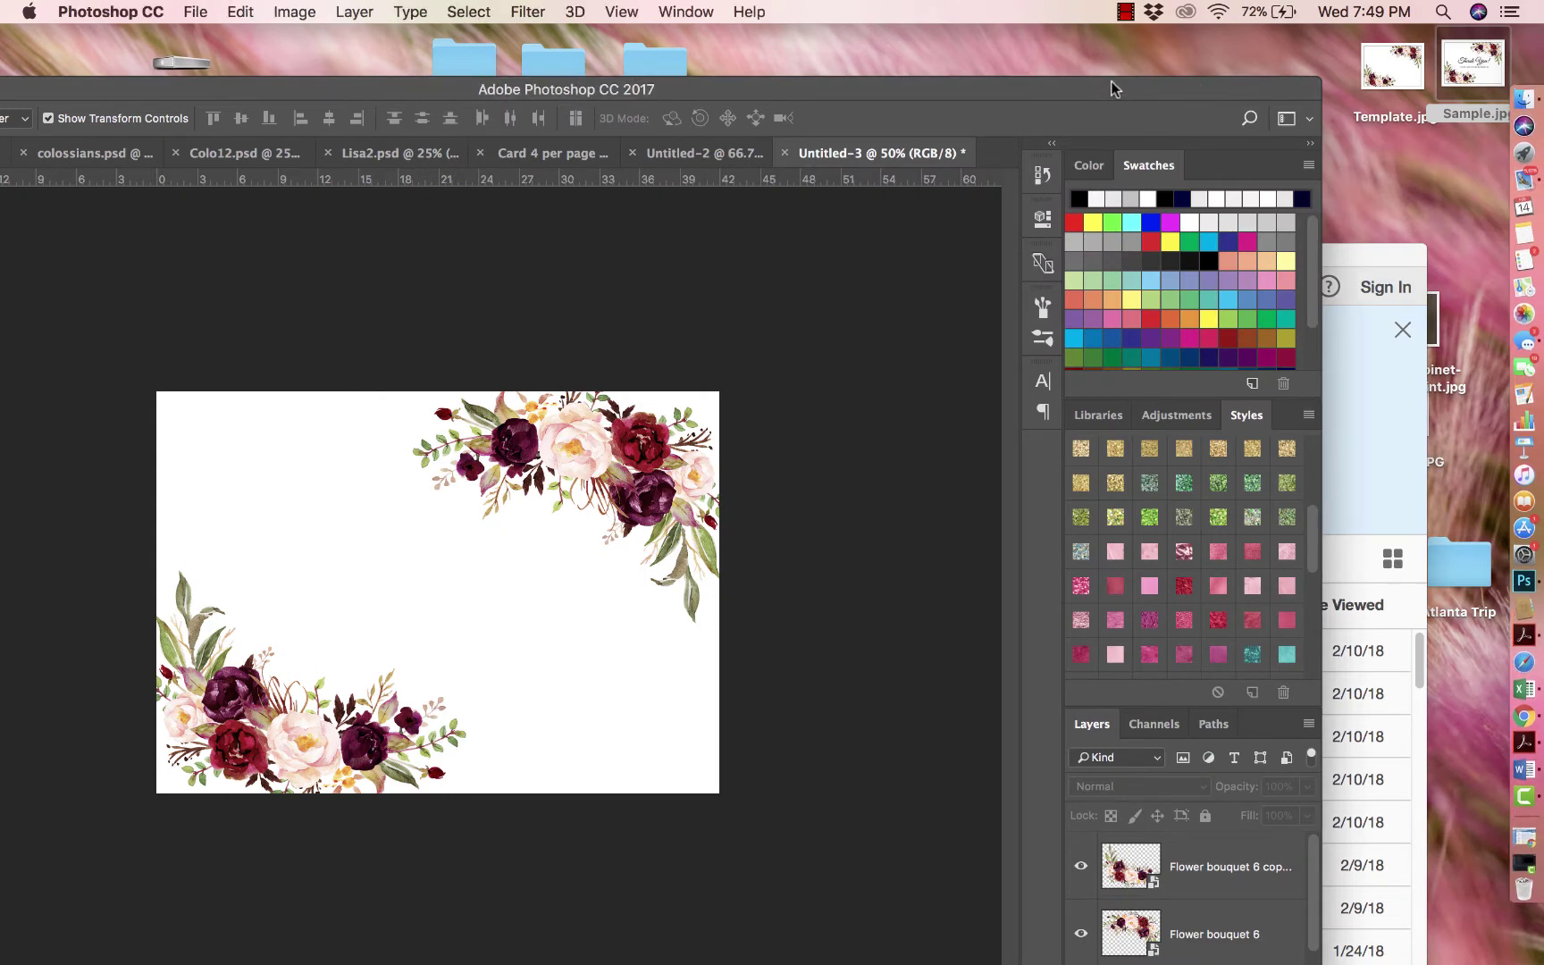
drag(1111, 87, 1045, 11)
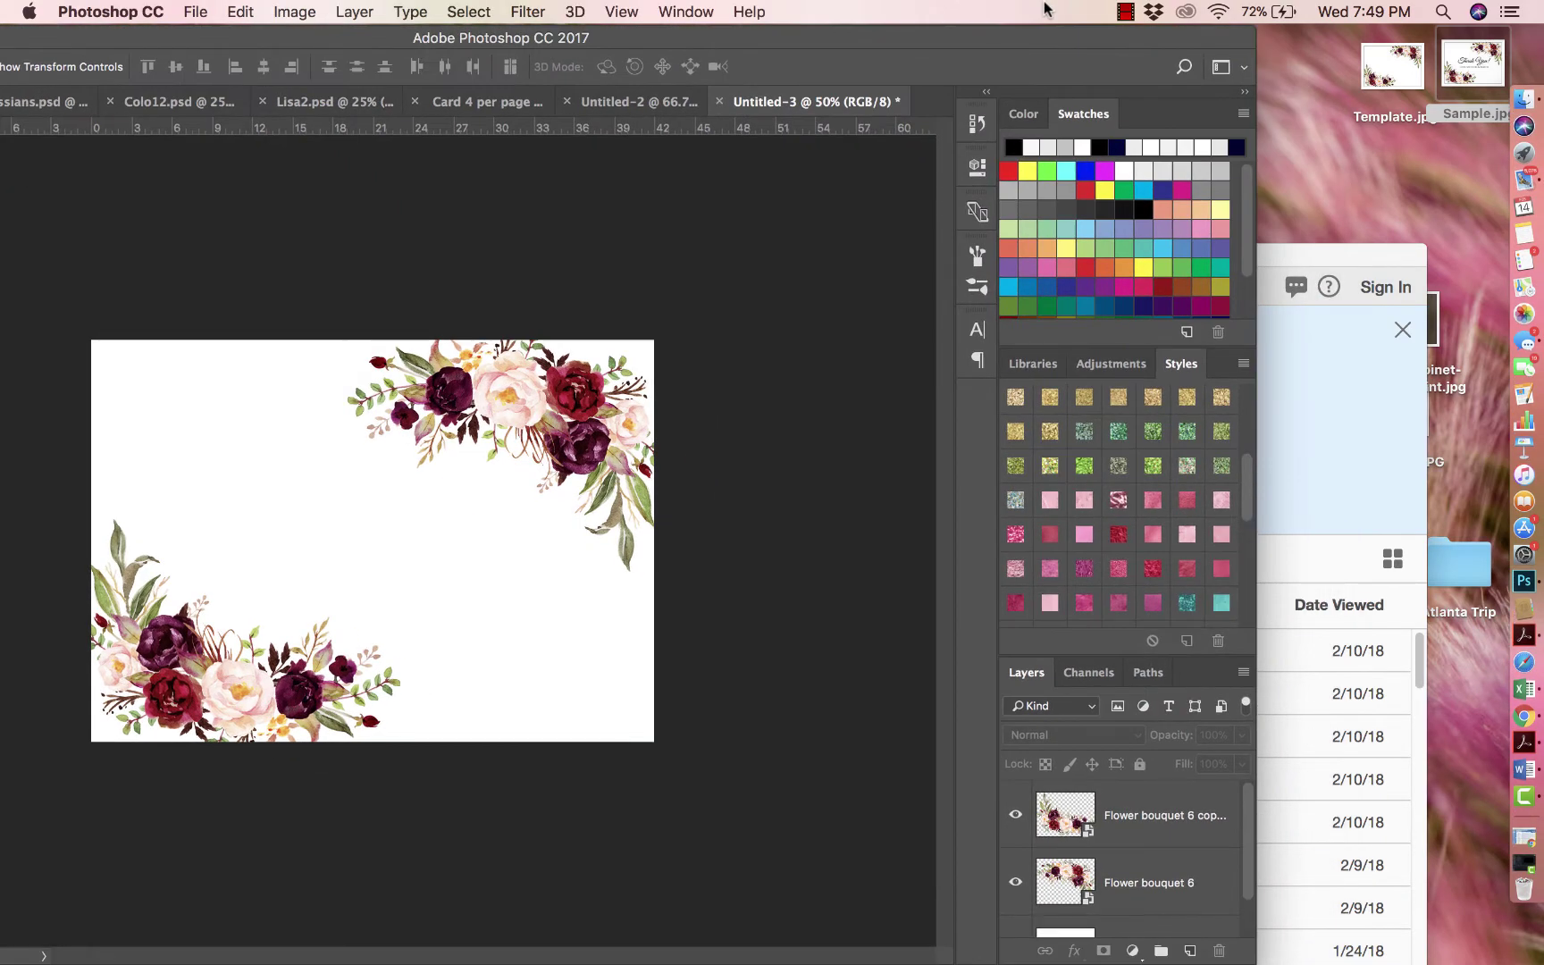
click(1399, 291)
drag(1352, 257, 1439, 44)
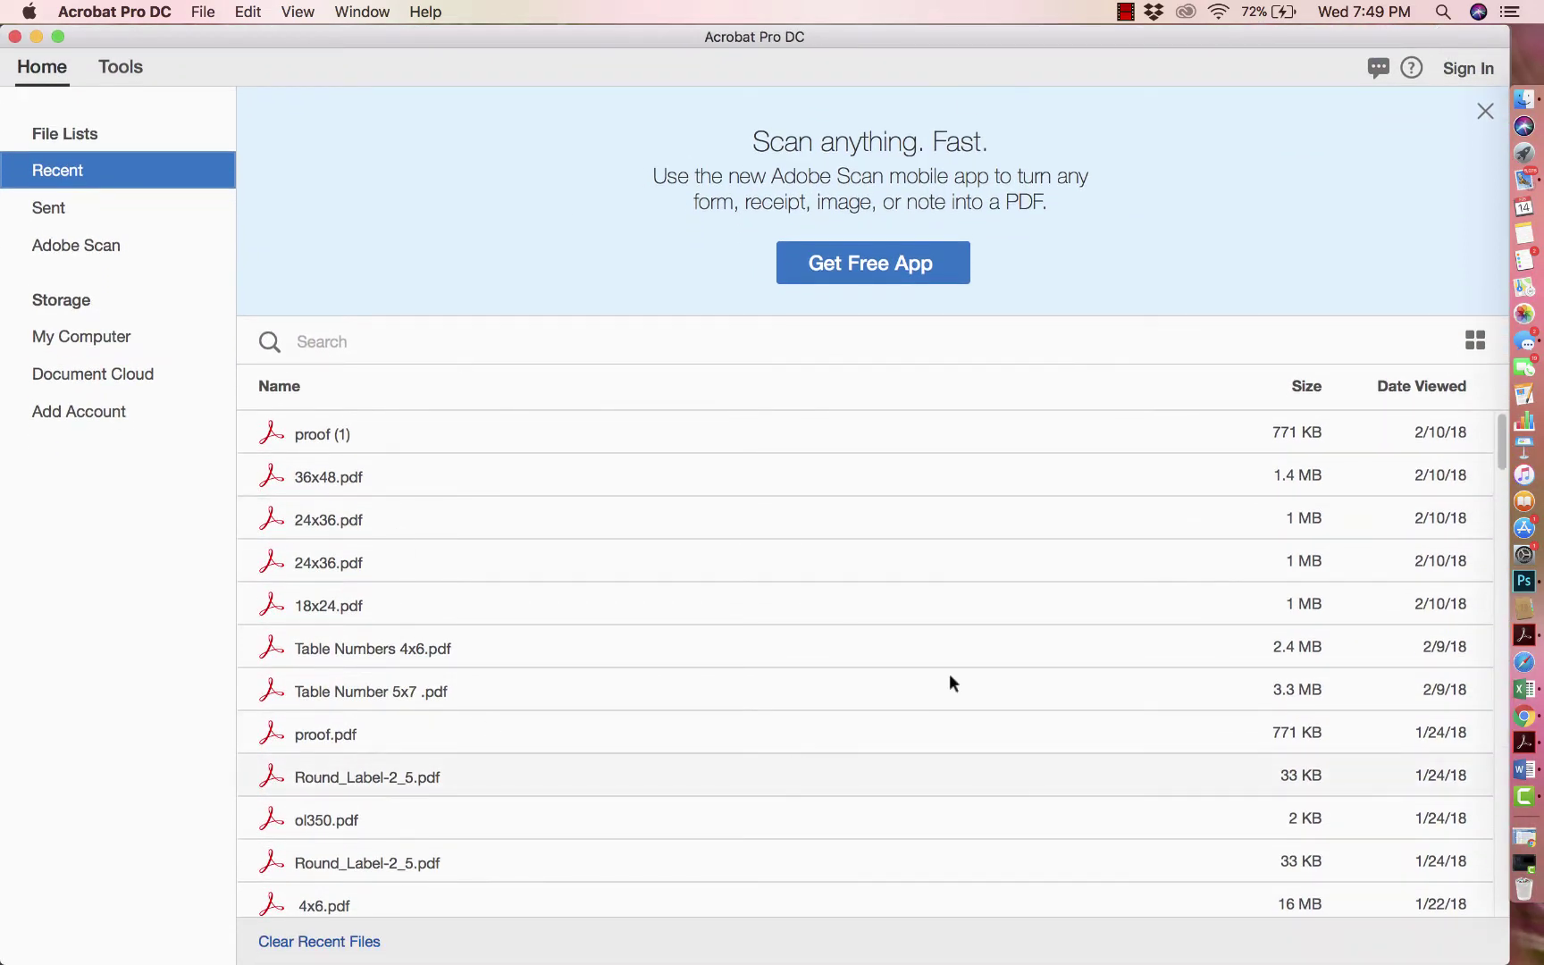
Step: Start a new form with the Prepare Form tool from Template.jpg on the desktop and dismiss the field detection notice
click(122, 68)
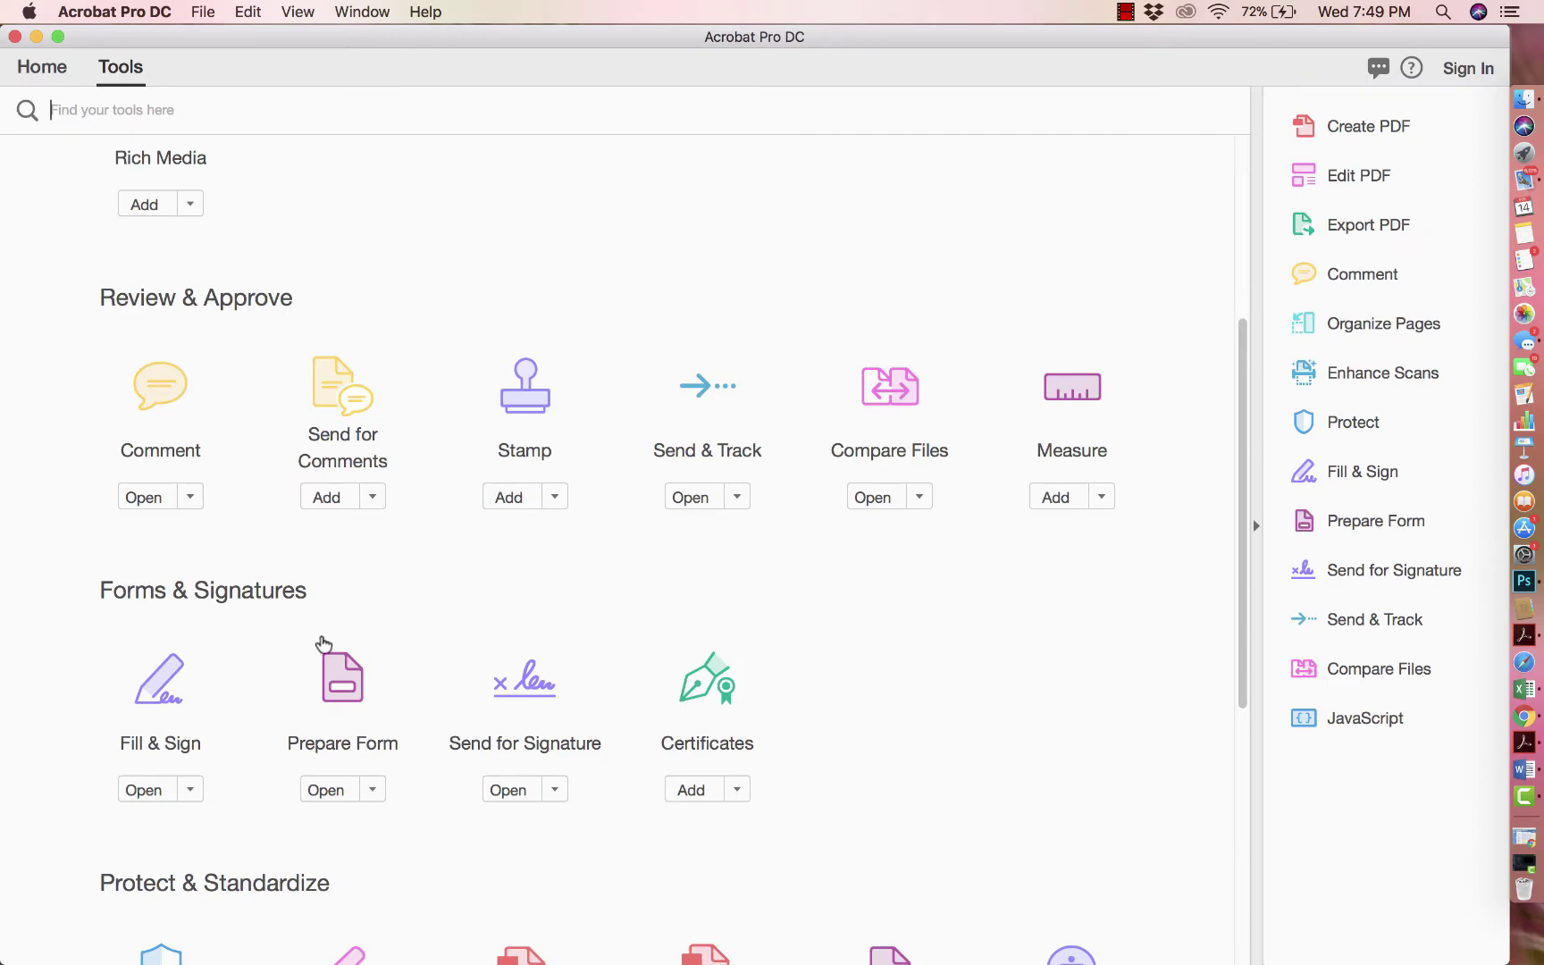
click(350, 694)
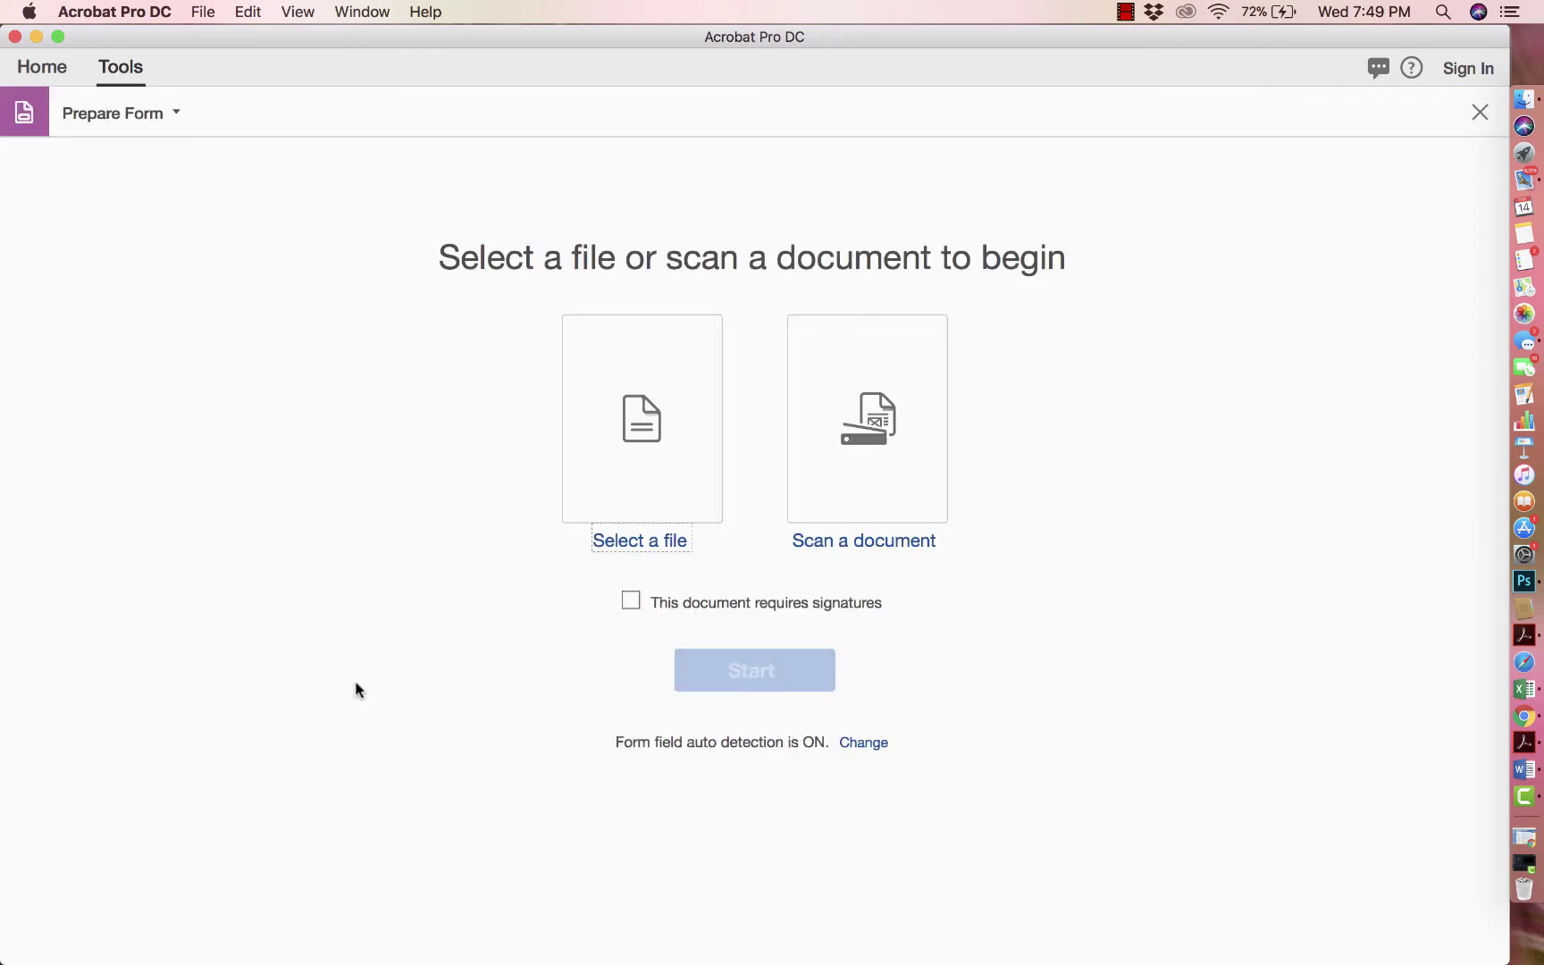
click(635, 541)
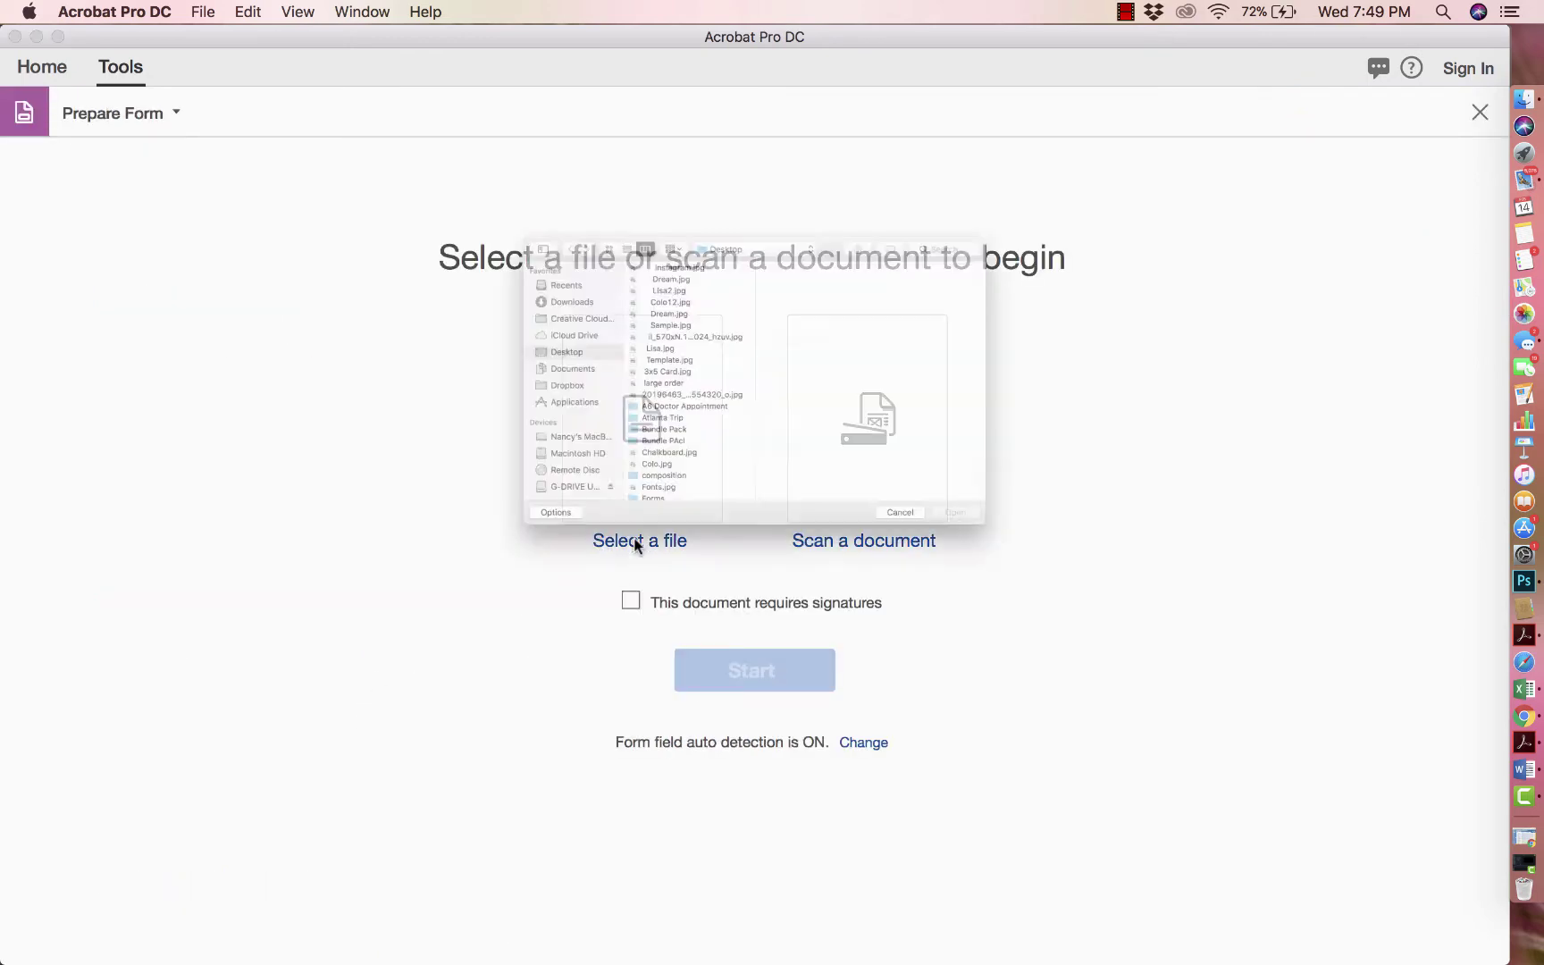
click(646, 347)
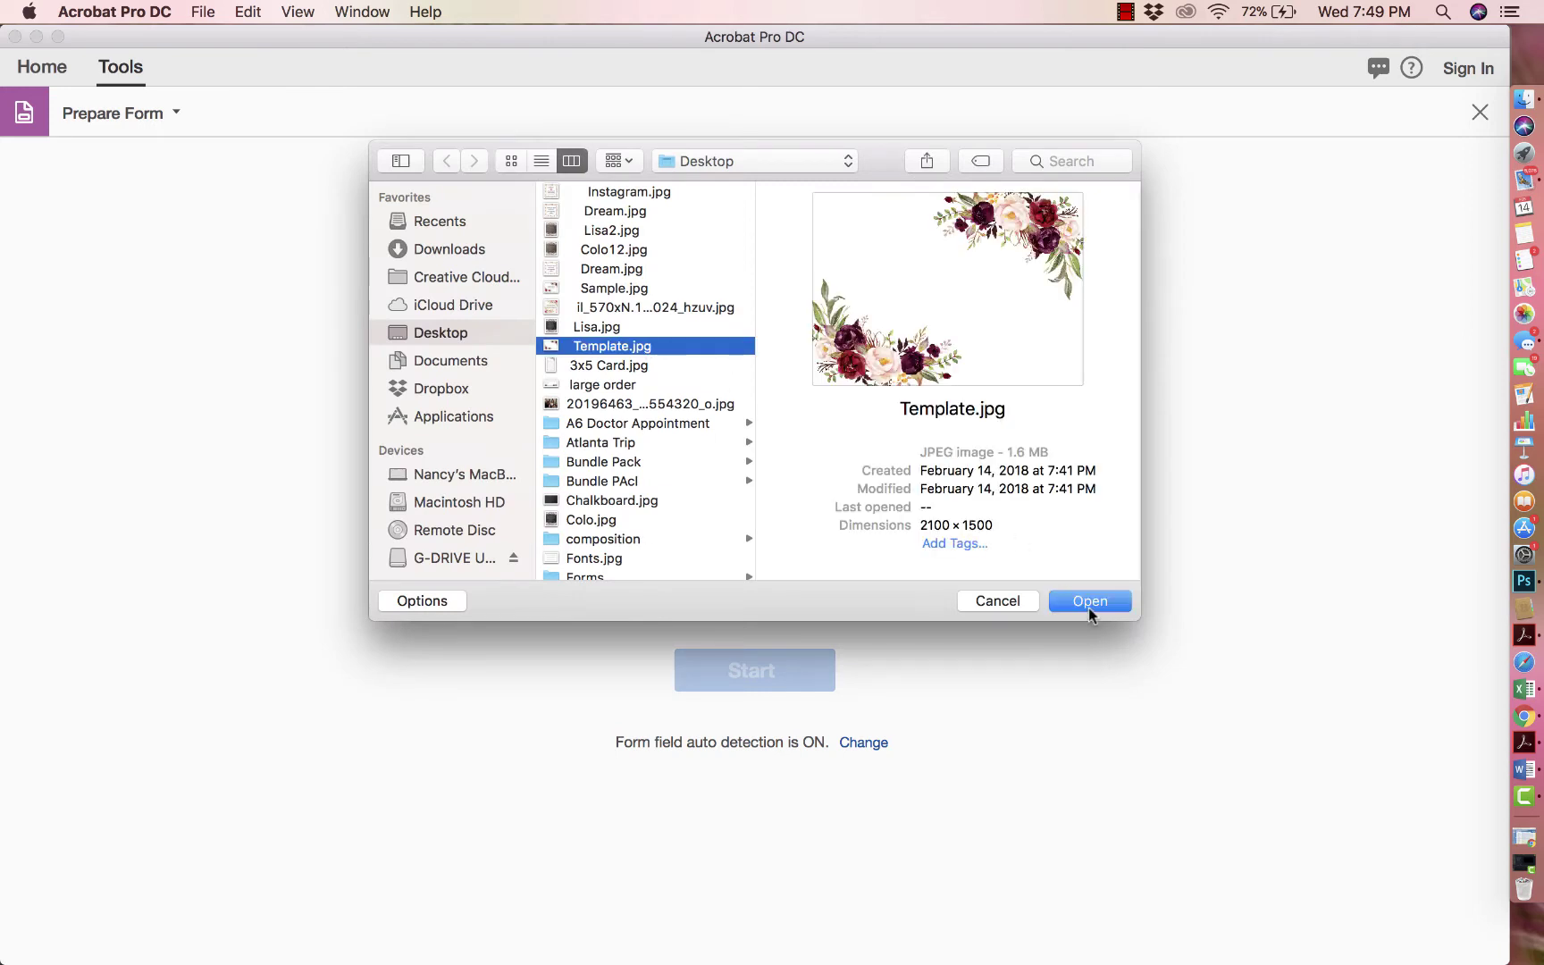
click(1089, 602)
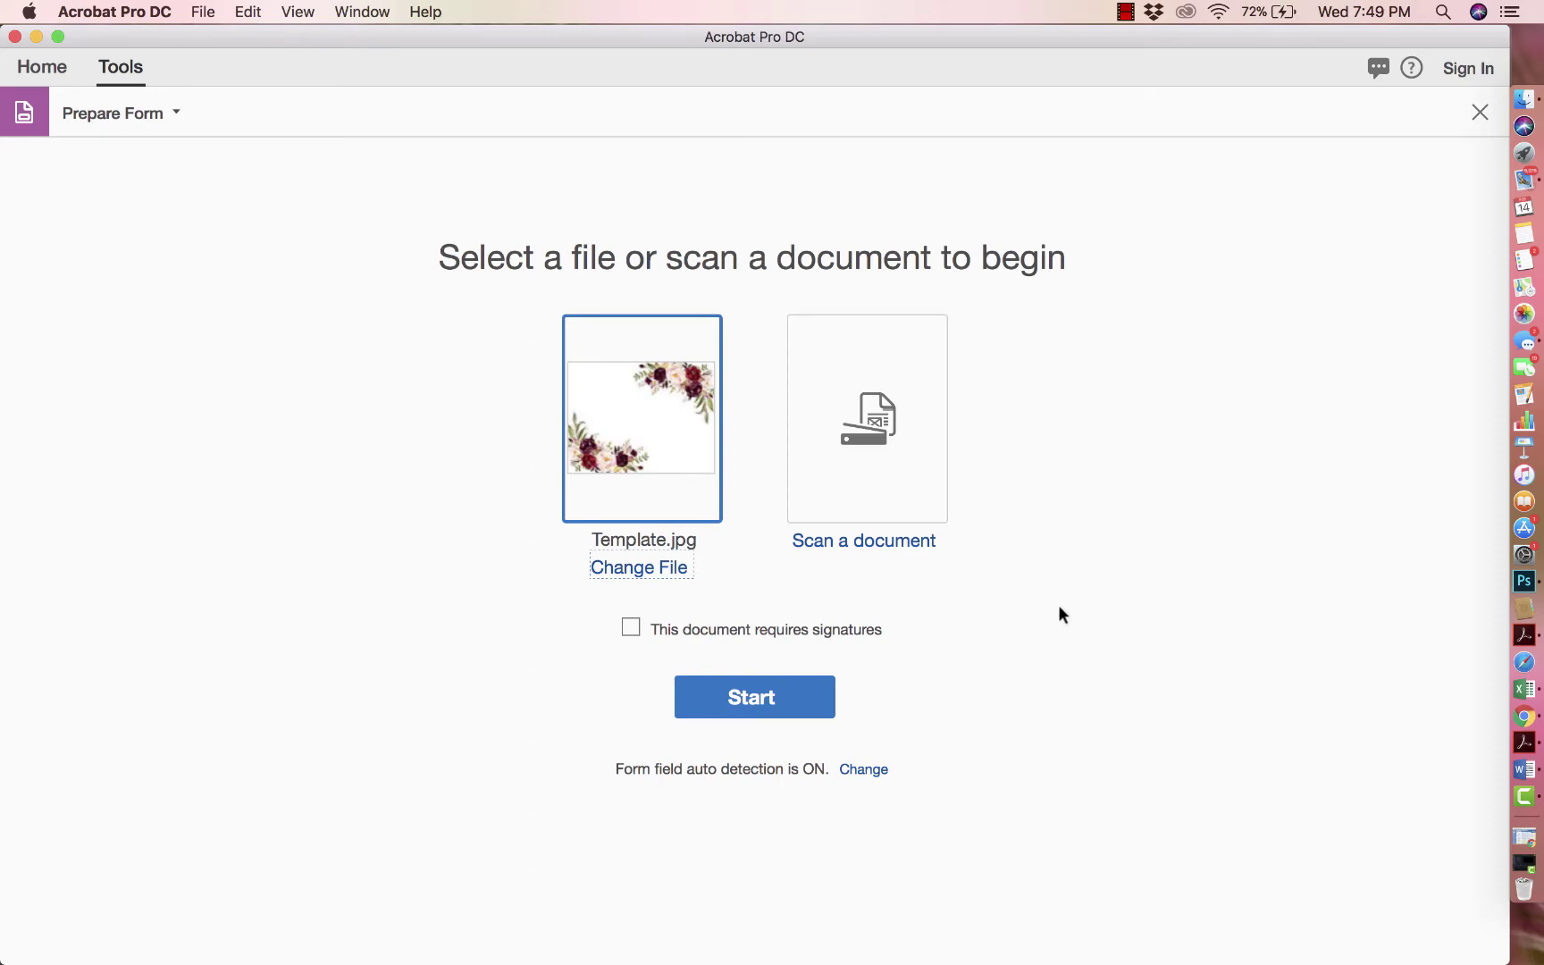
click(810, 702)
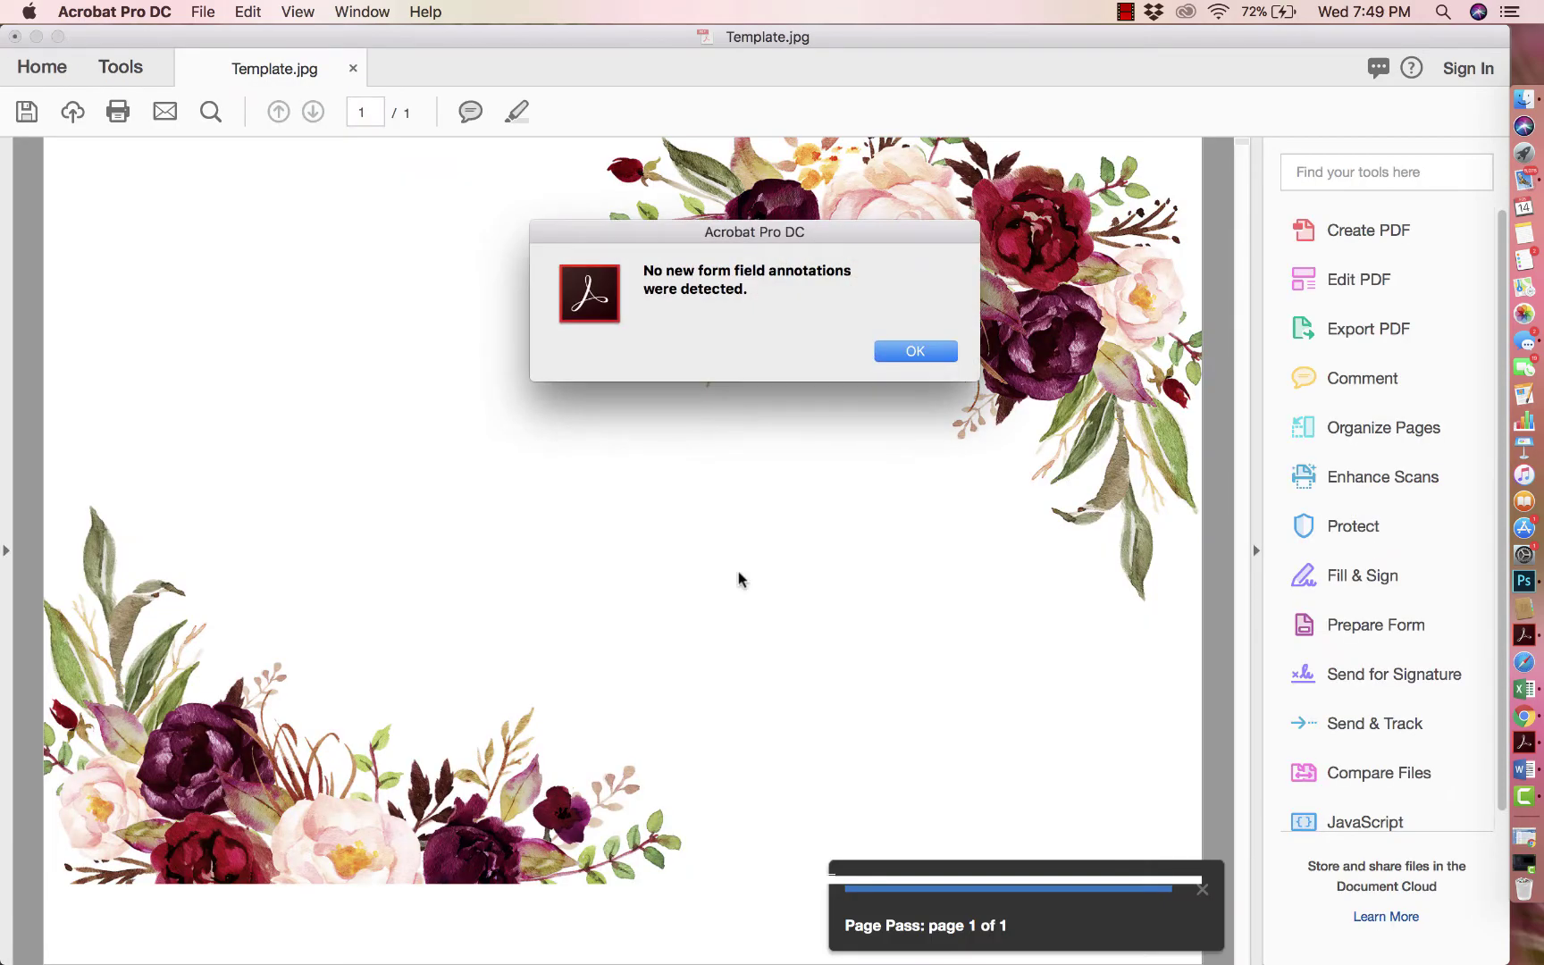
click(913, 352)
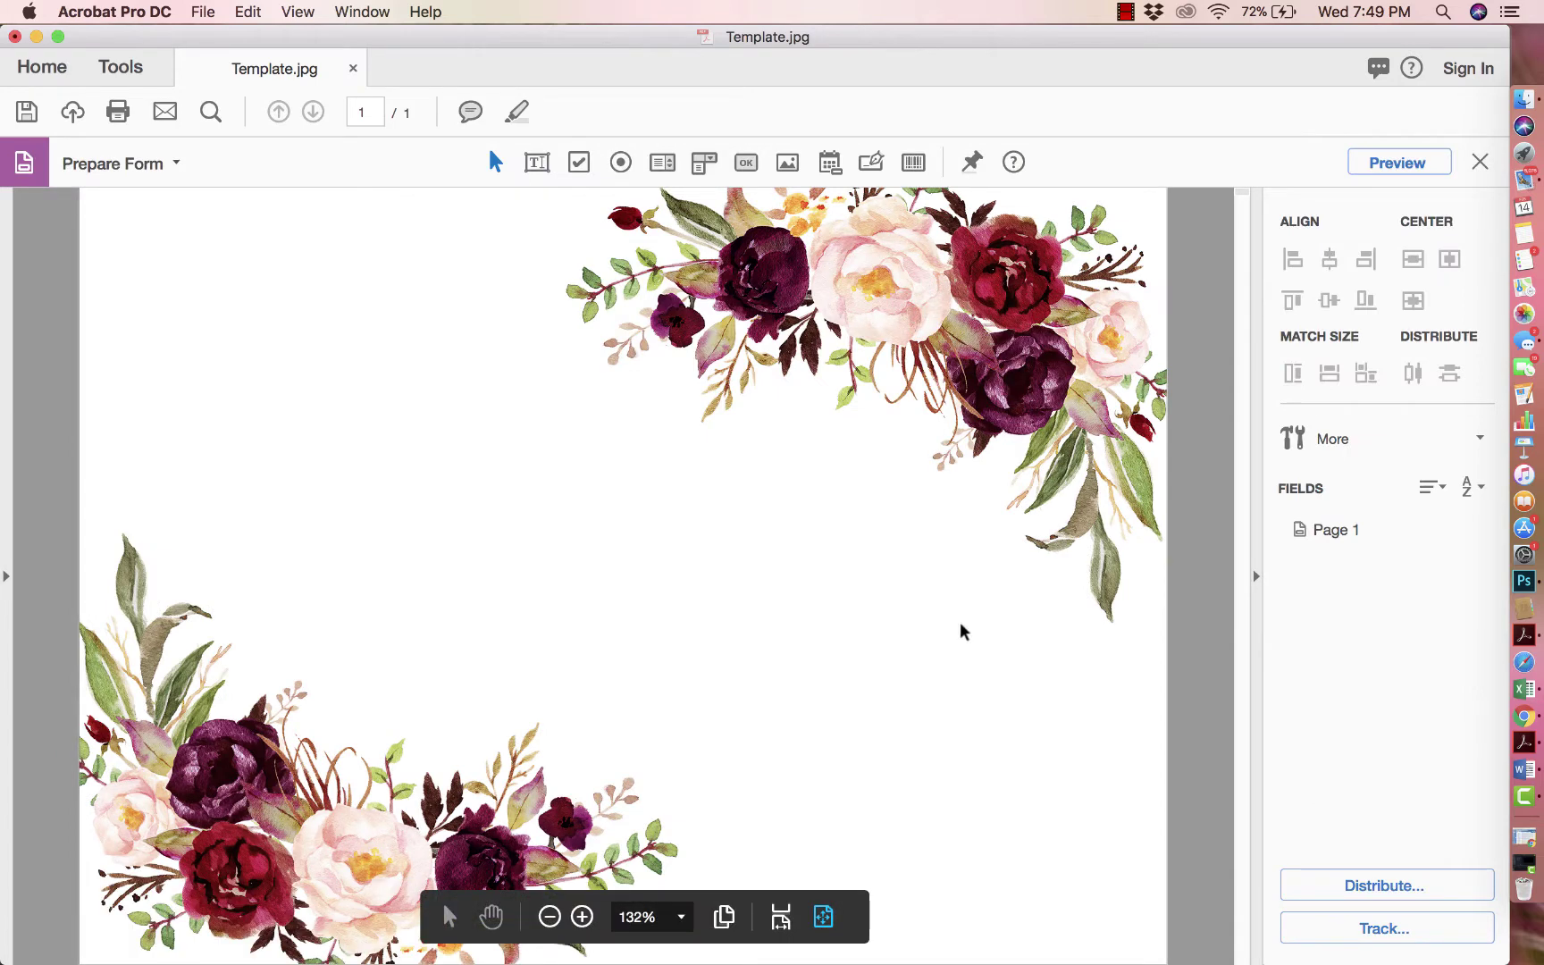
Step: Add a text field in the blank area at the centre of the card, between the two bouquets
key(super+1)
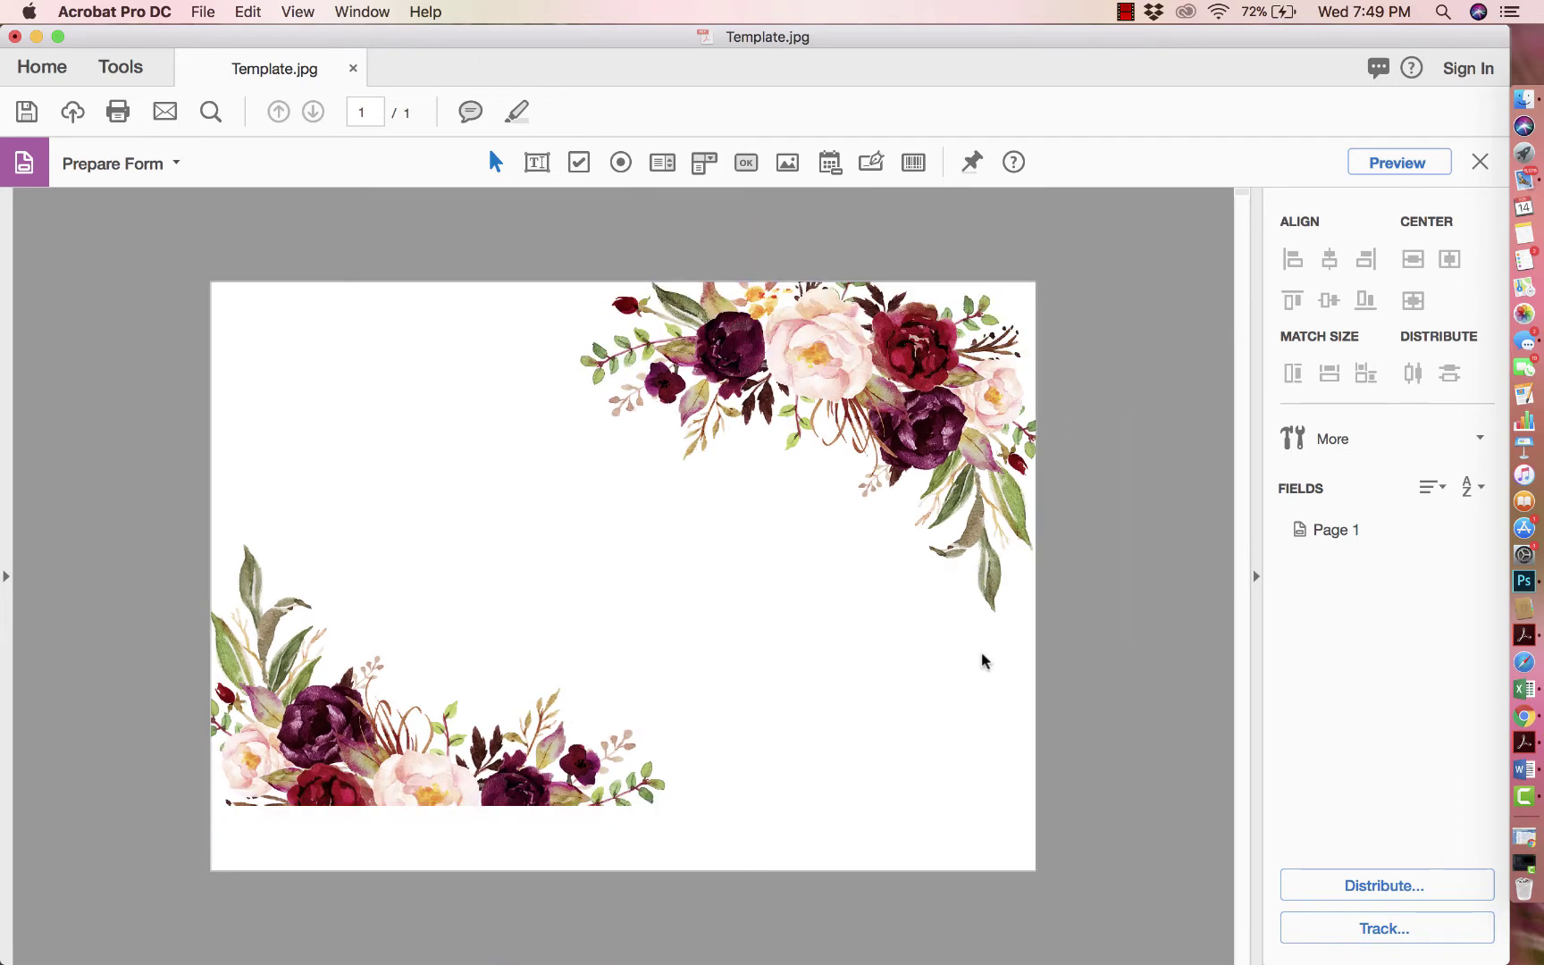
key(super+equal)
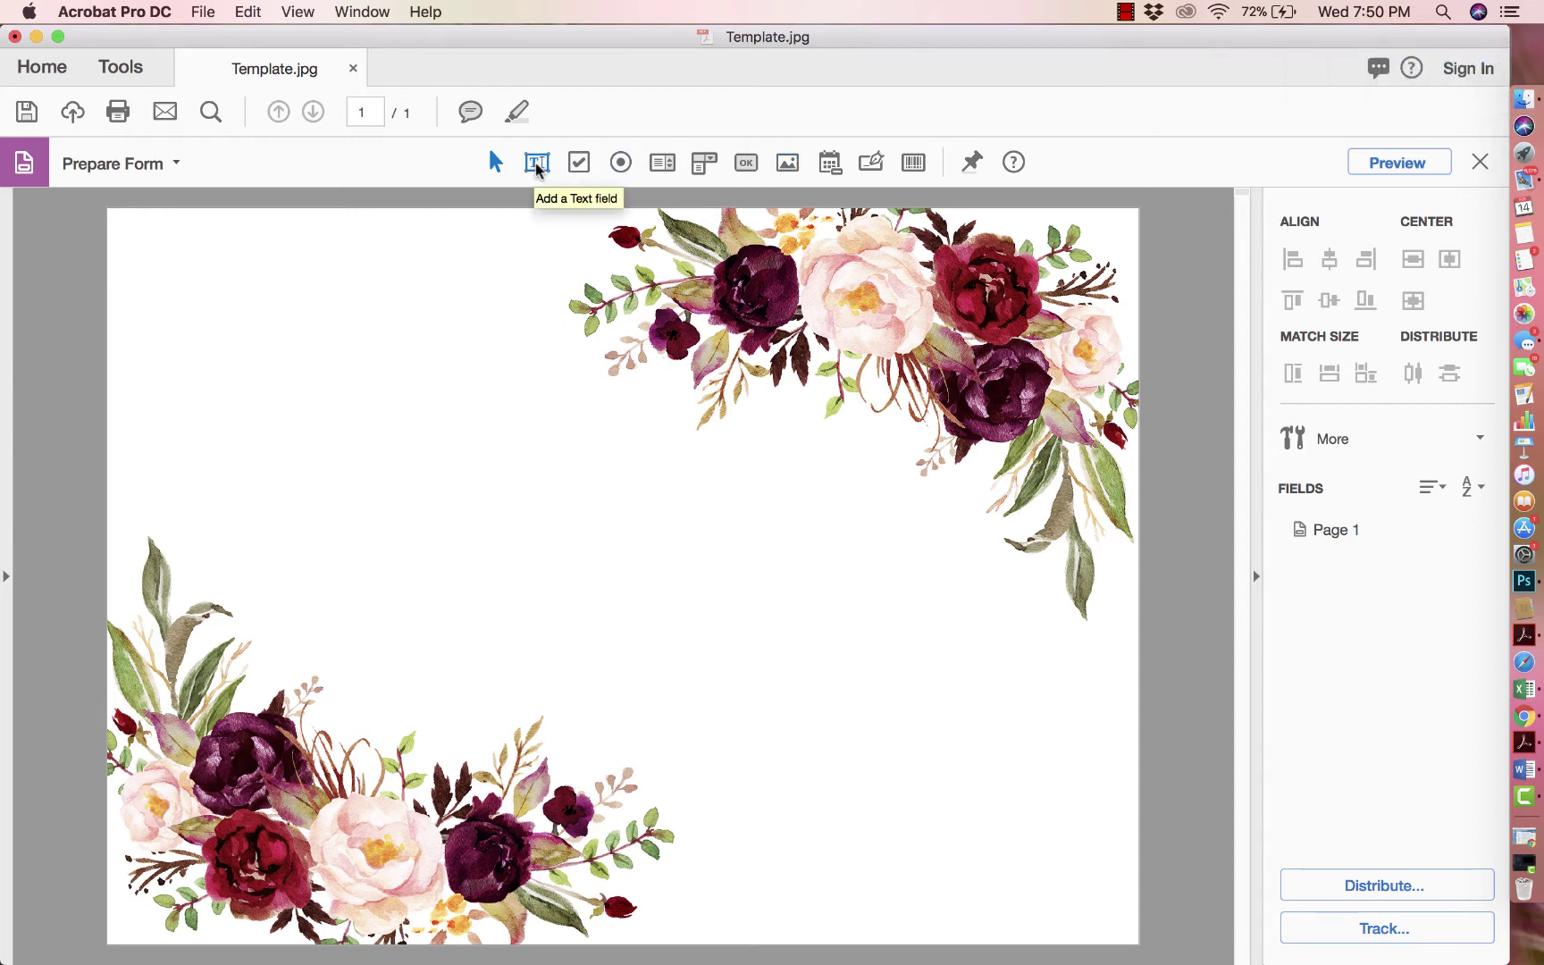
click(537, 165)
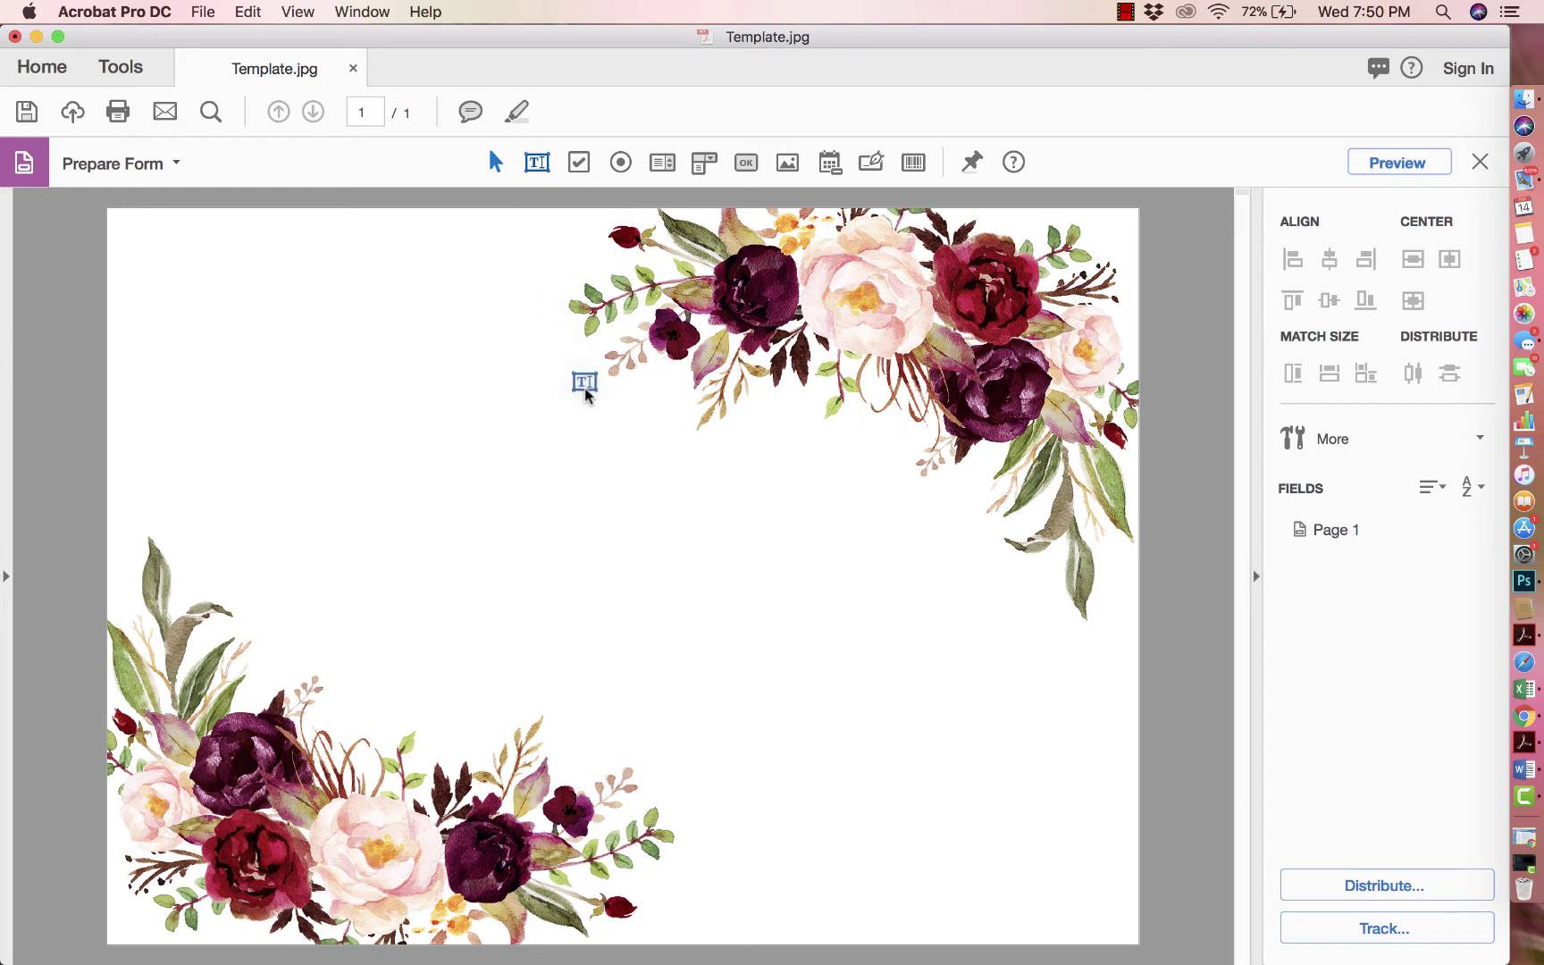
key(Escape)
click(537, 168)
key(Escape)
click(537, 163)
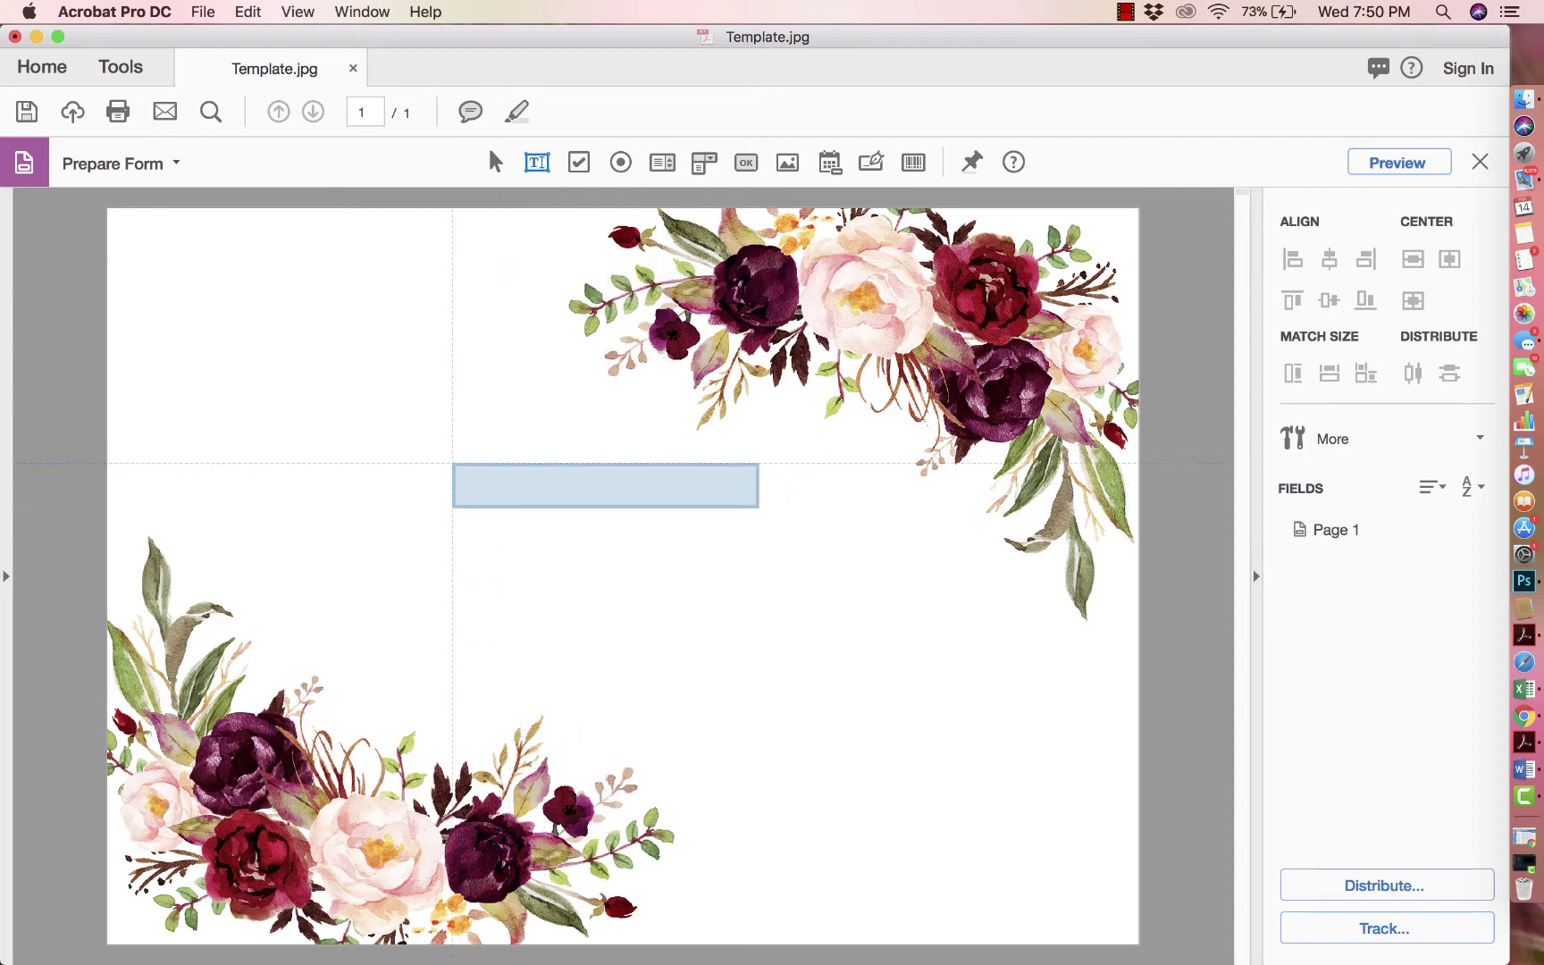
click(454, 466)
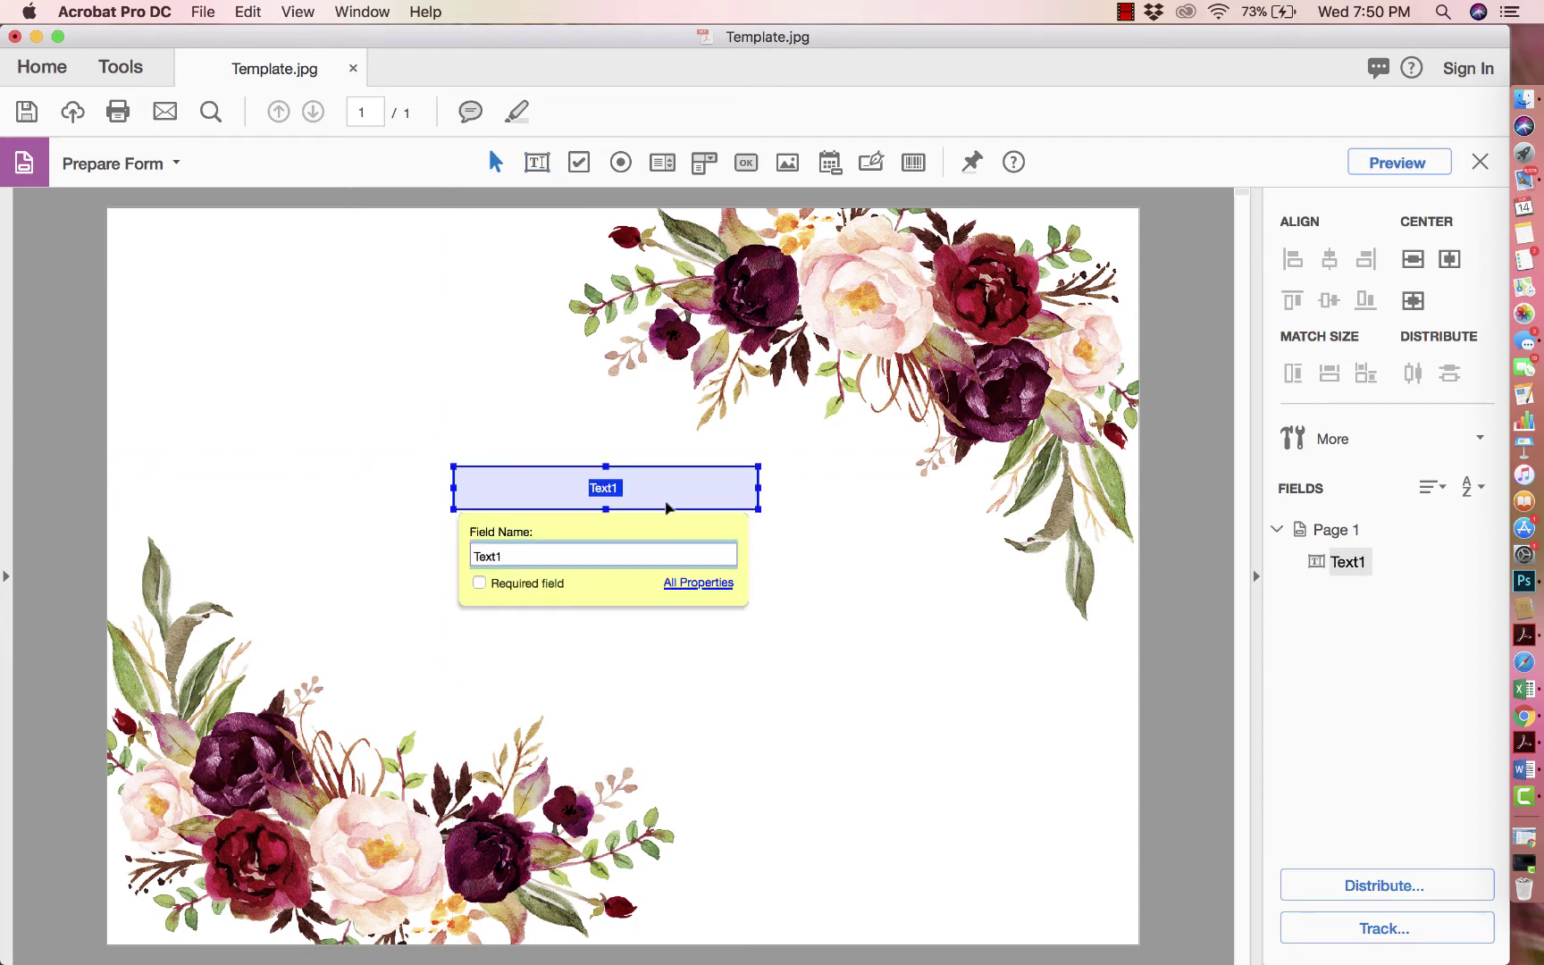
Step: Check the size and placement of the "Thank You!" text in Sample.jpg, and return to the form
drag(1282, 42, 1090, 42)
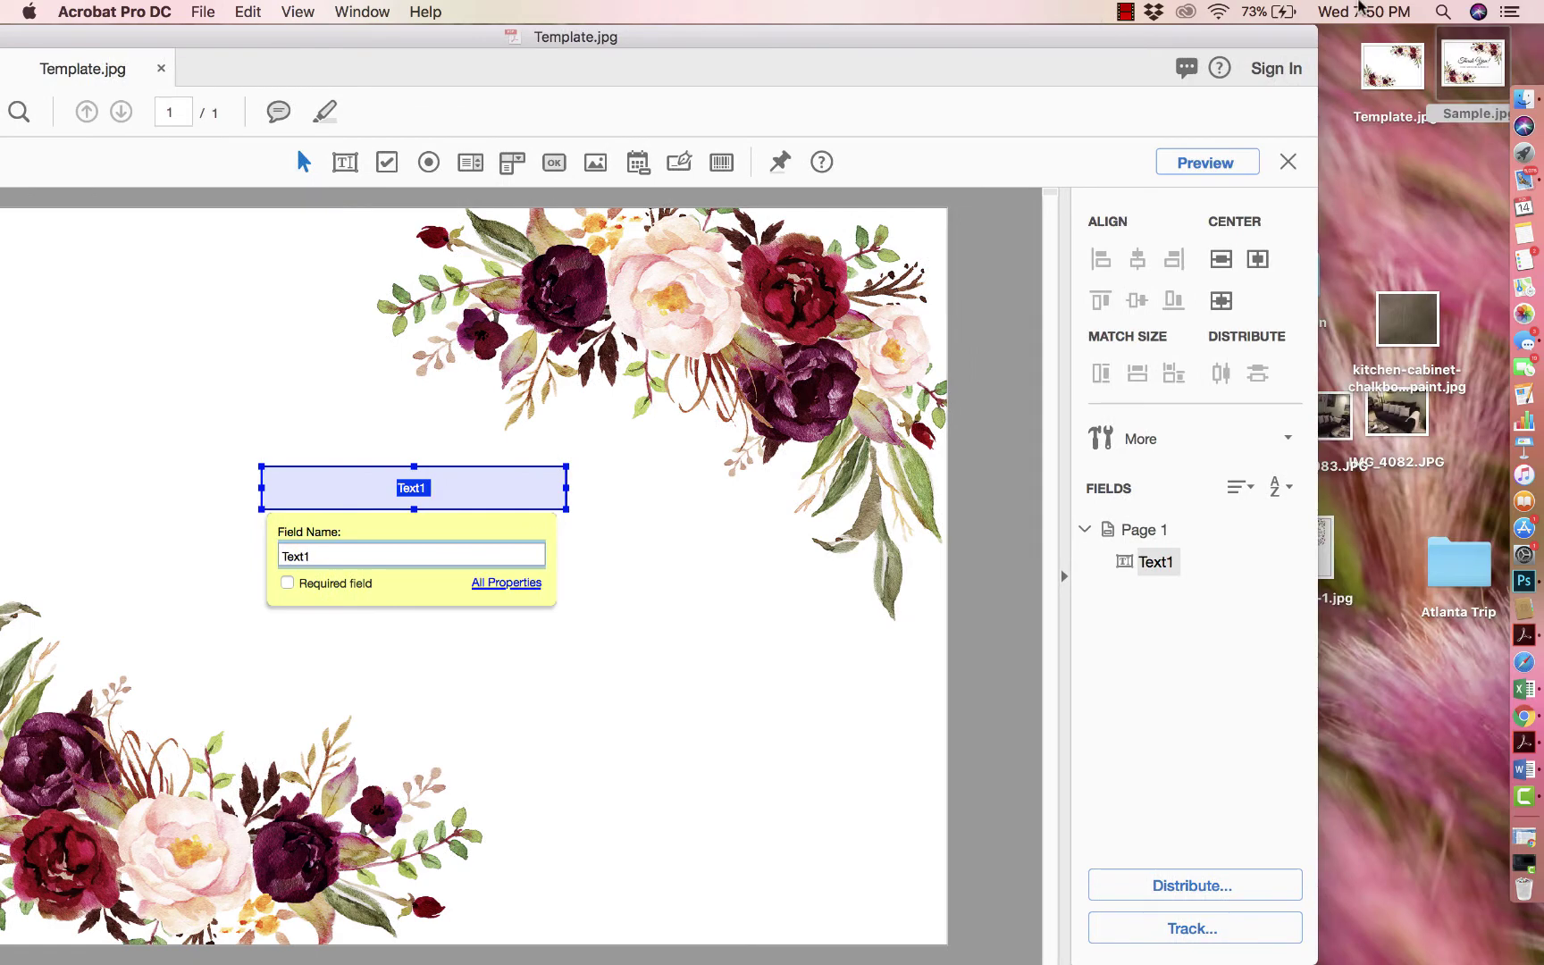
click(1476, 62)
double_click(1476, 60)
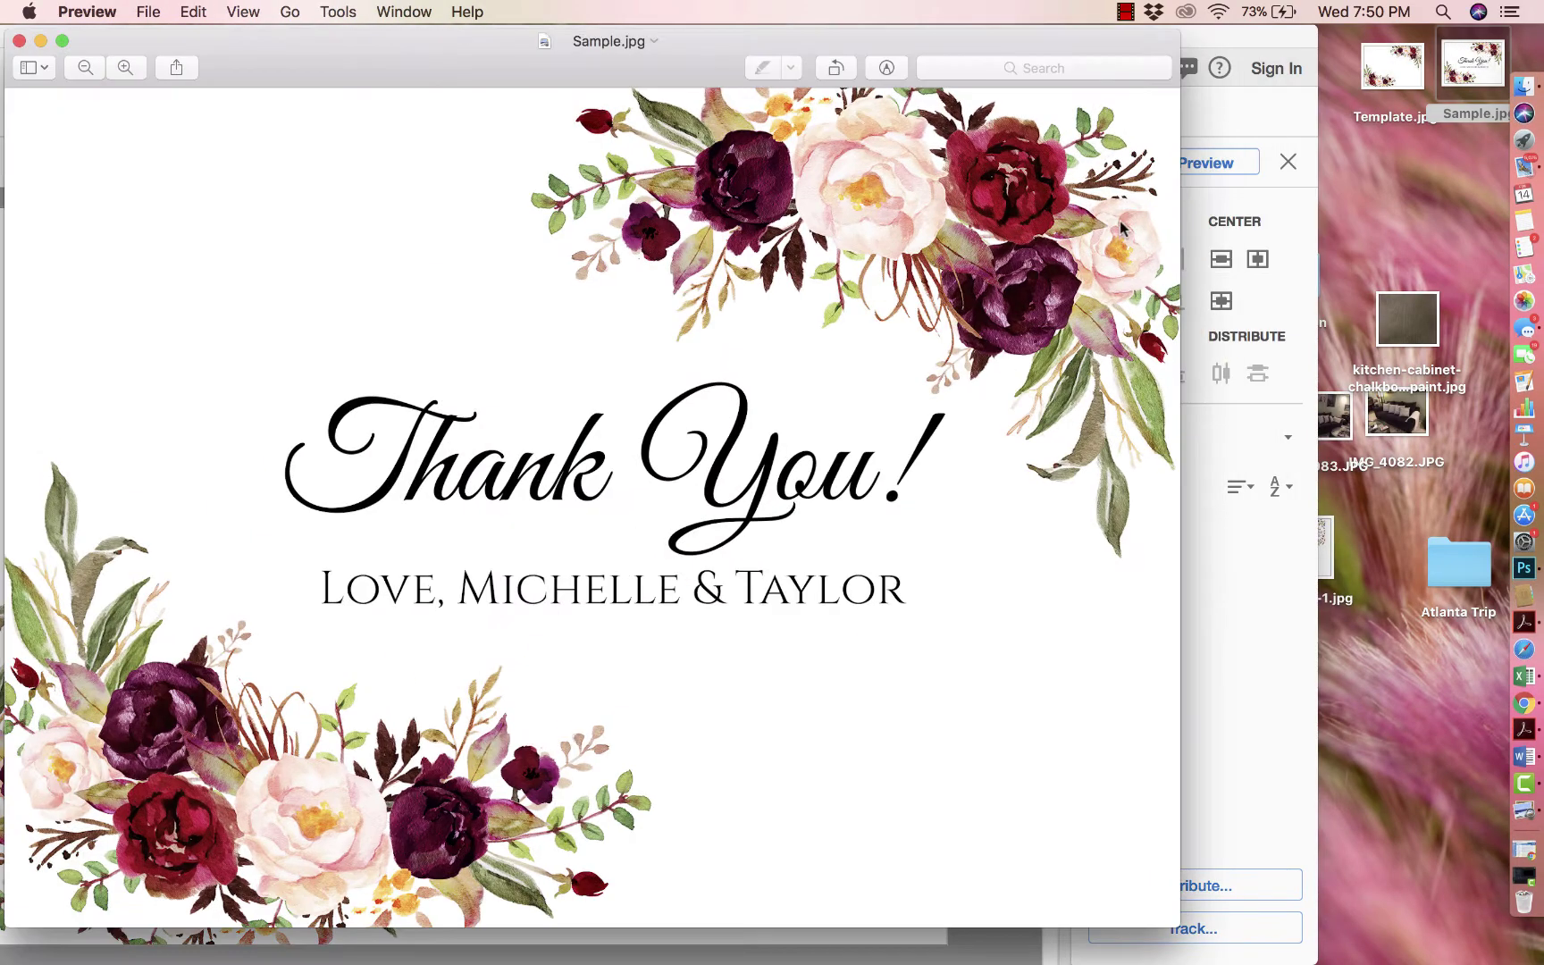
click(19, 40)
click(564, 512)
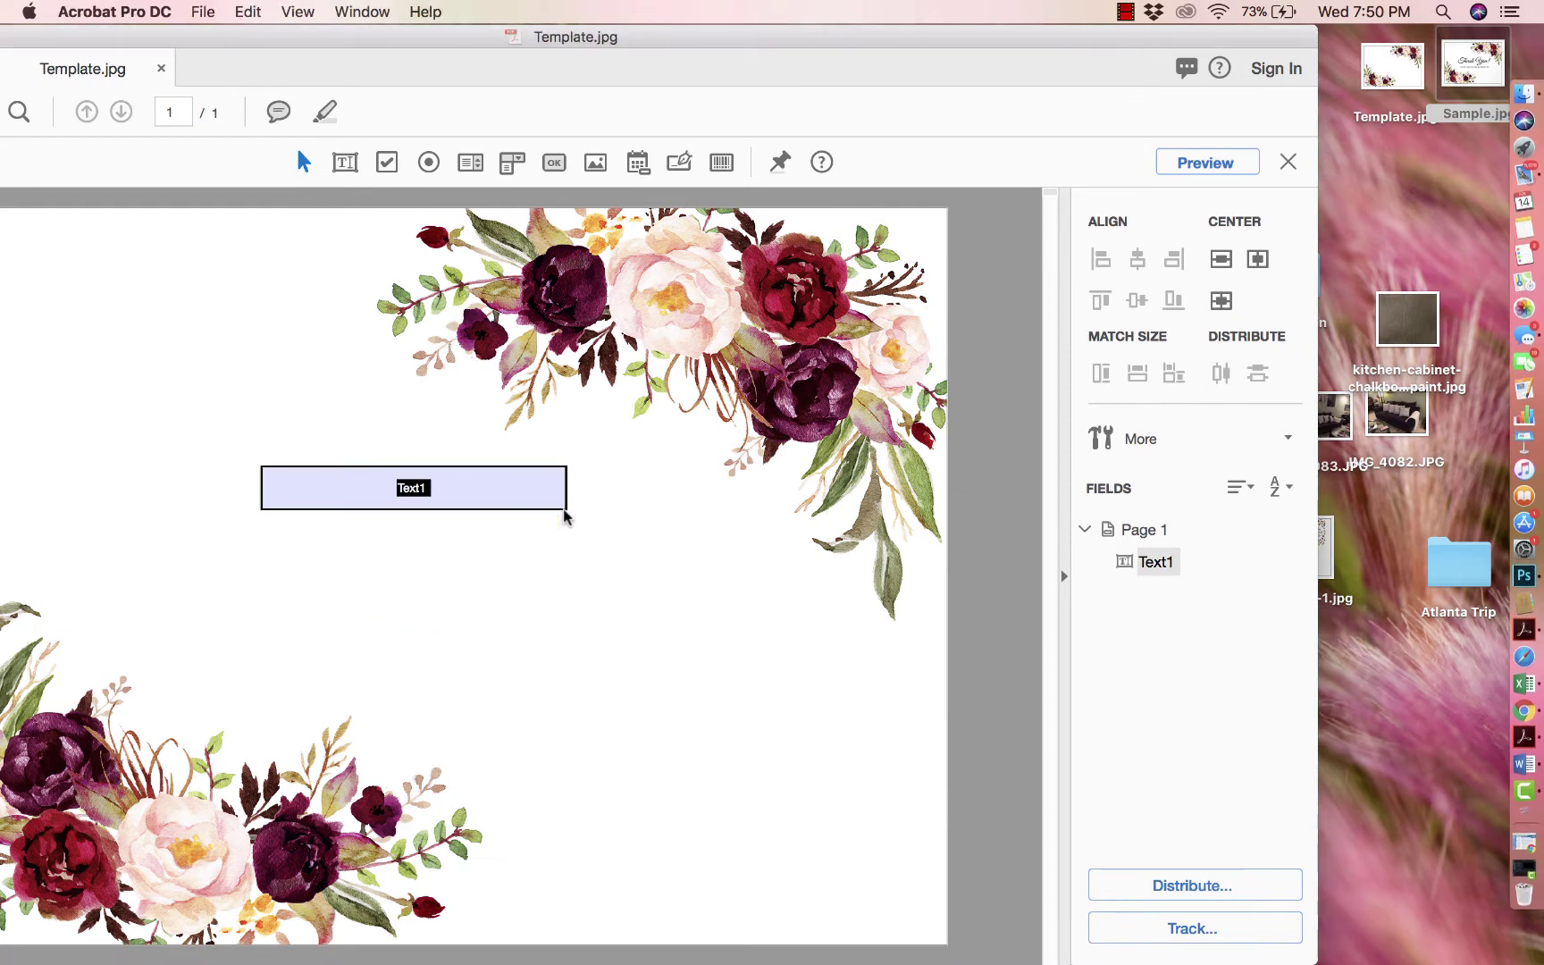
Step: Enlarge the text field downwards and widen it on both sides, and bring the whole form window back into view
drag(565, 506, 648, 550)
drag(260, 510, 140, 498)
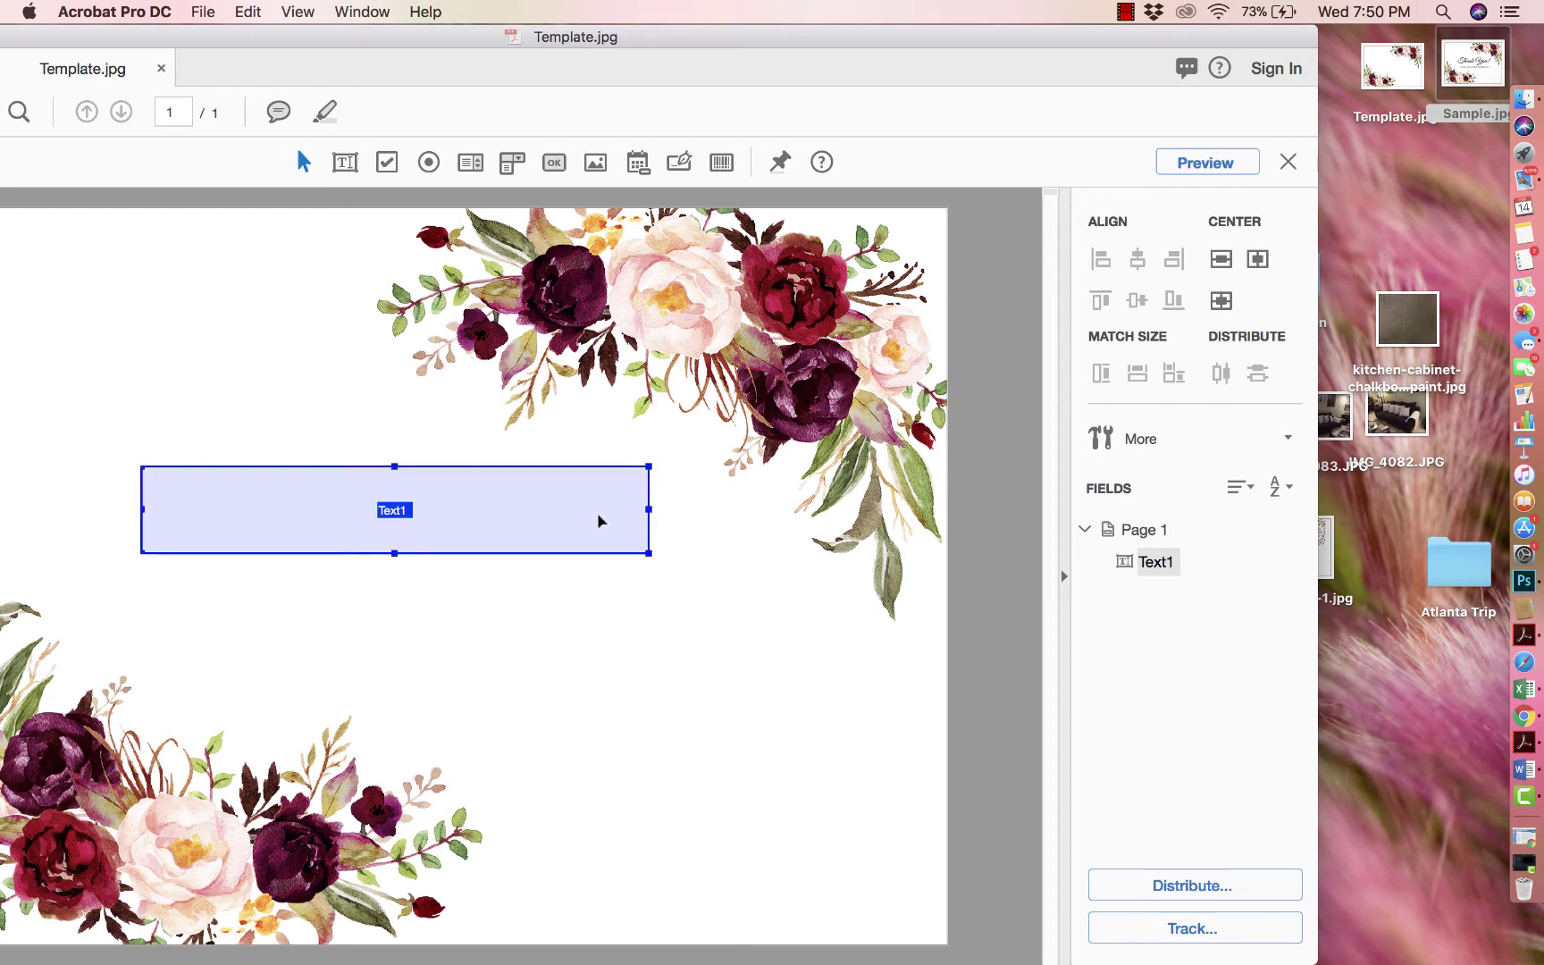
click(651, 517)
click(648, 510)
drag(649, 509, 693, 509)
double_click(439, 32)
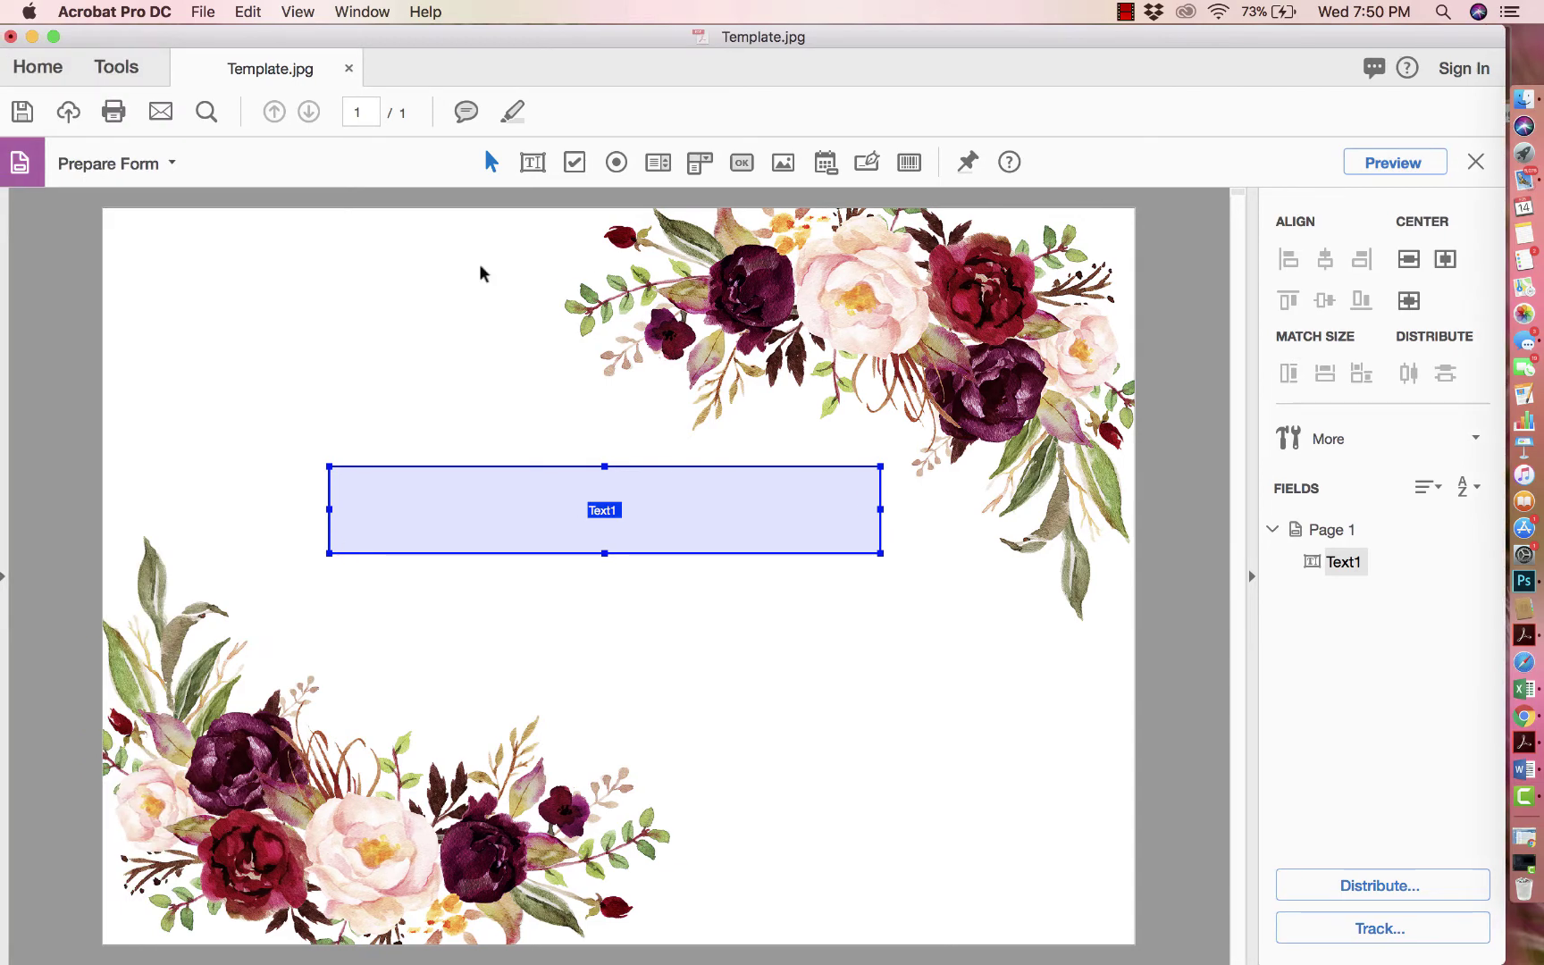
Step: Extend the text field further to the left, make it taller above and below, and shift it slightly right towards the card's centre
click(326, 512)
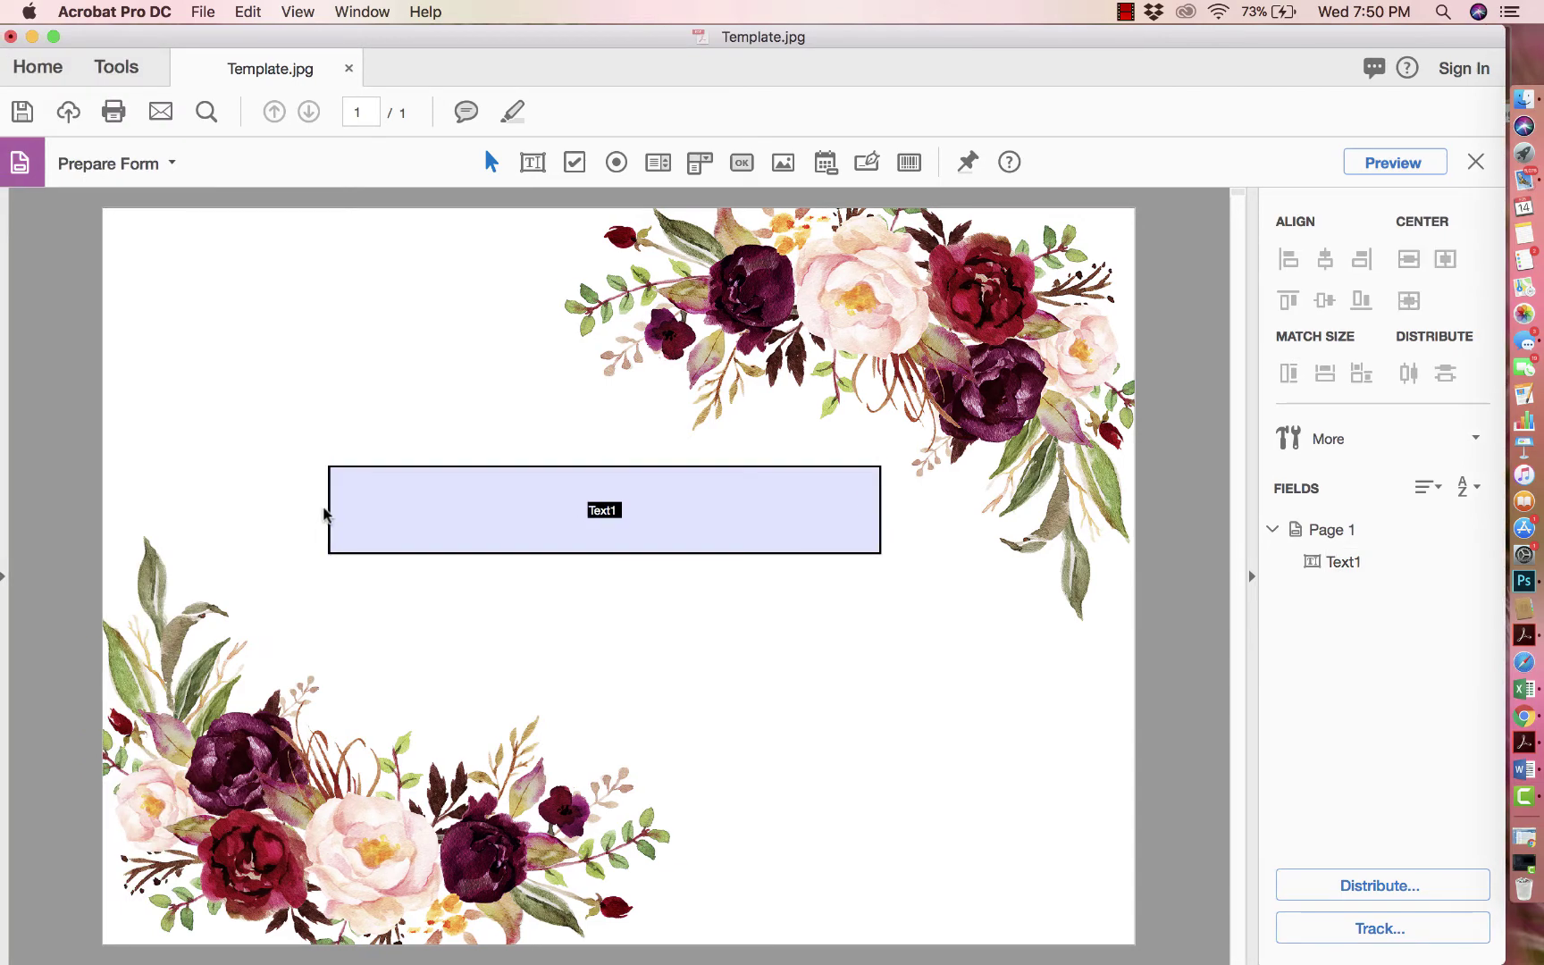
drag(330, 512, 269, 509)
key(Escape)
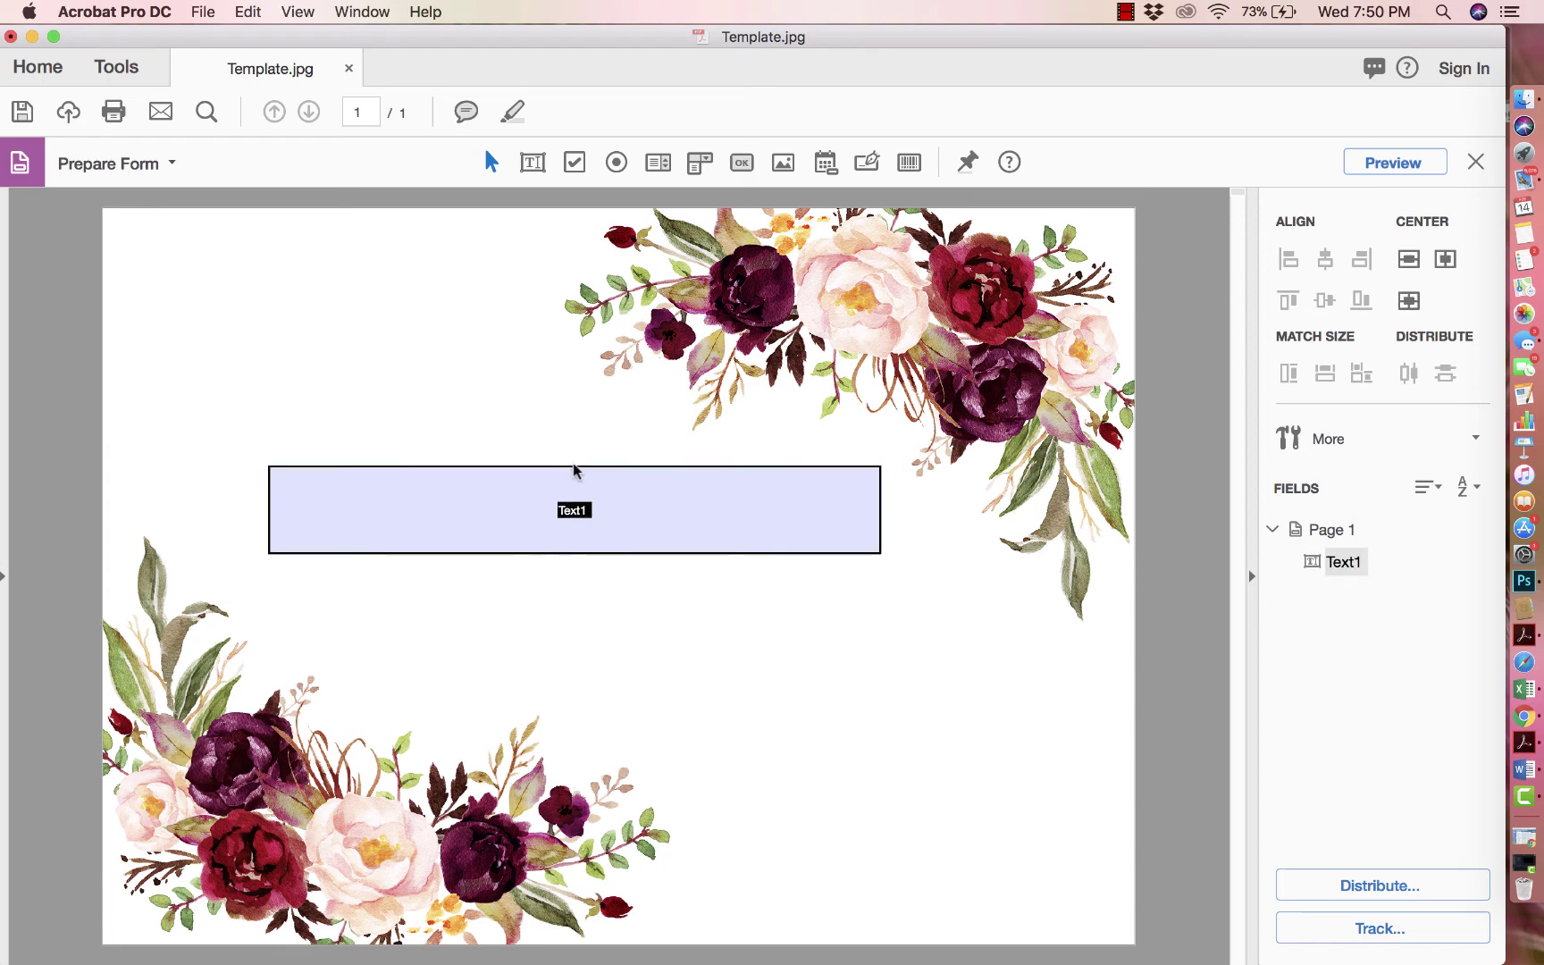
drag(578, 471, 575, 444)
drag(576, 554, 576, 574)
click(973, 554)
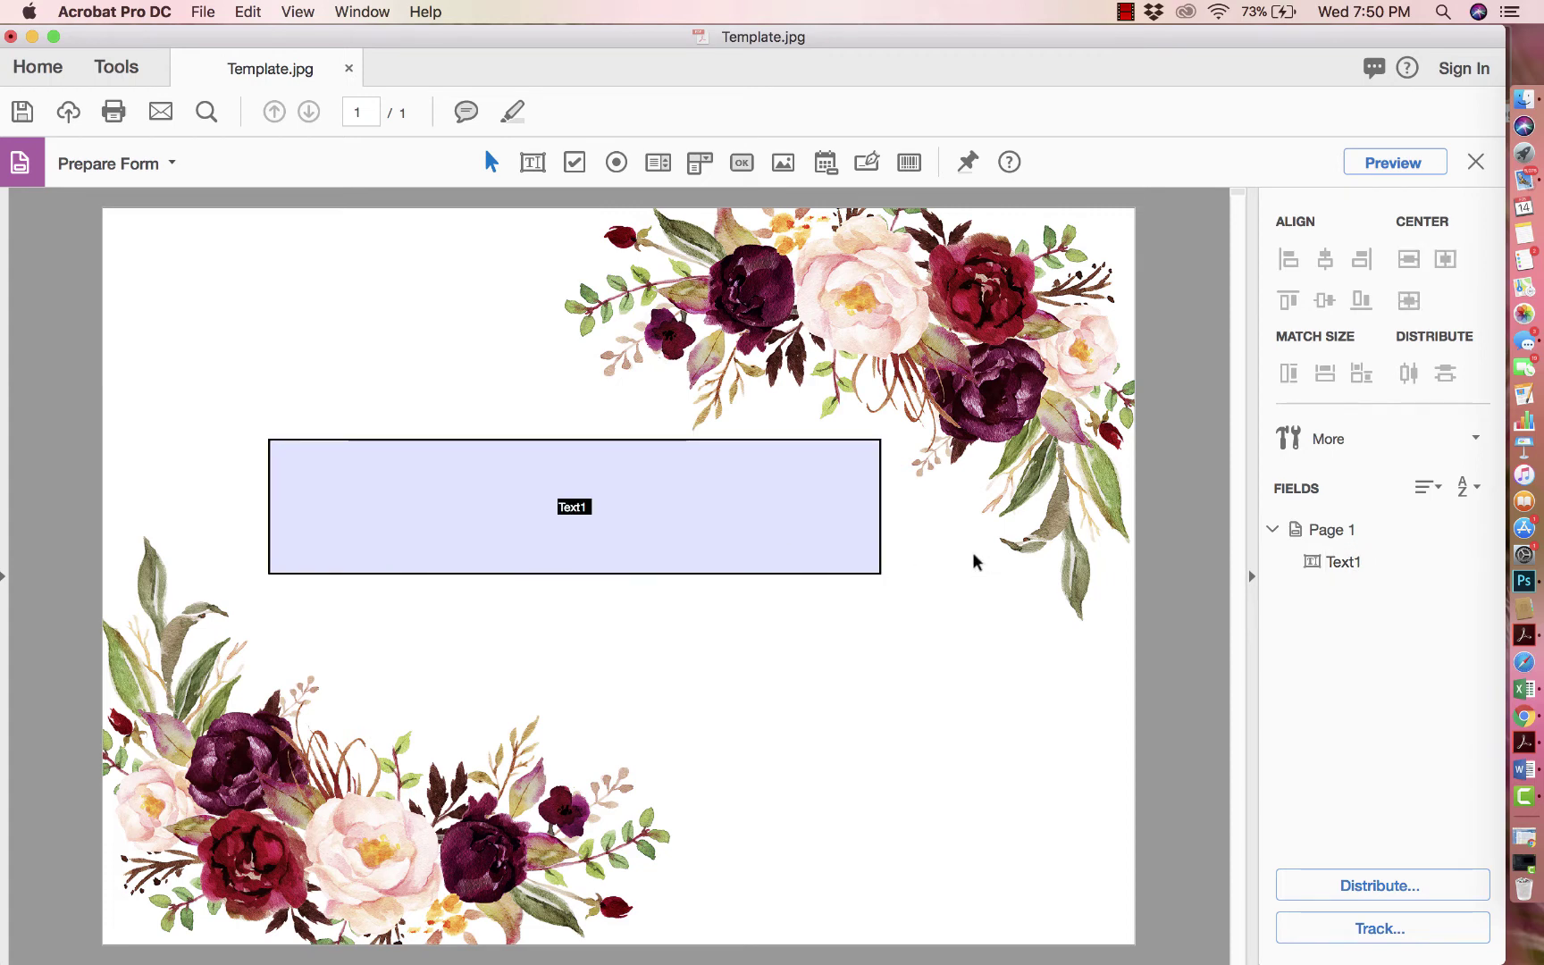
click(786, 538)
drag(785, 538, 785, 528)
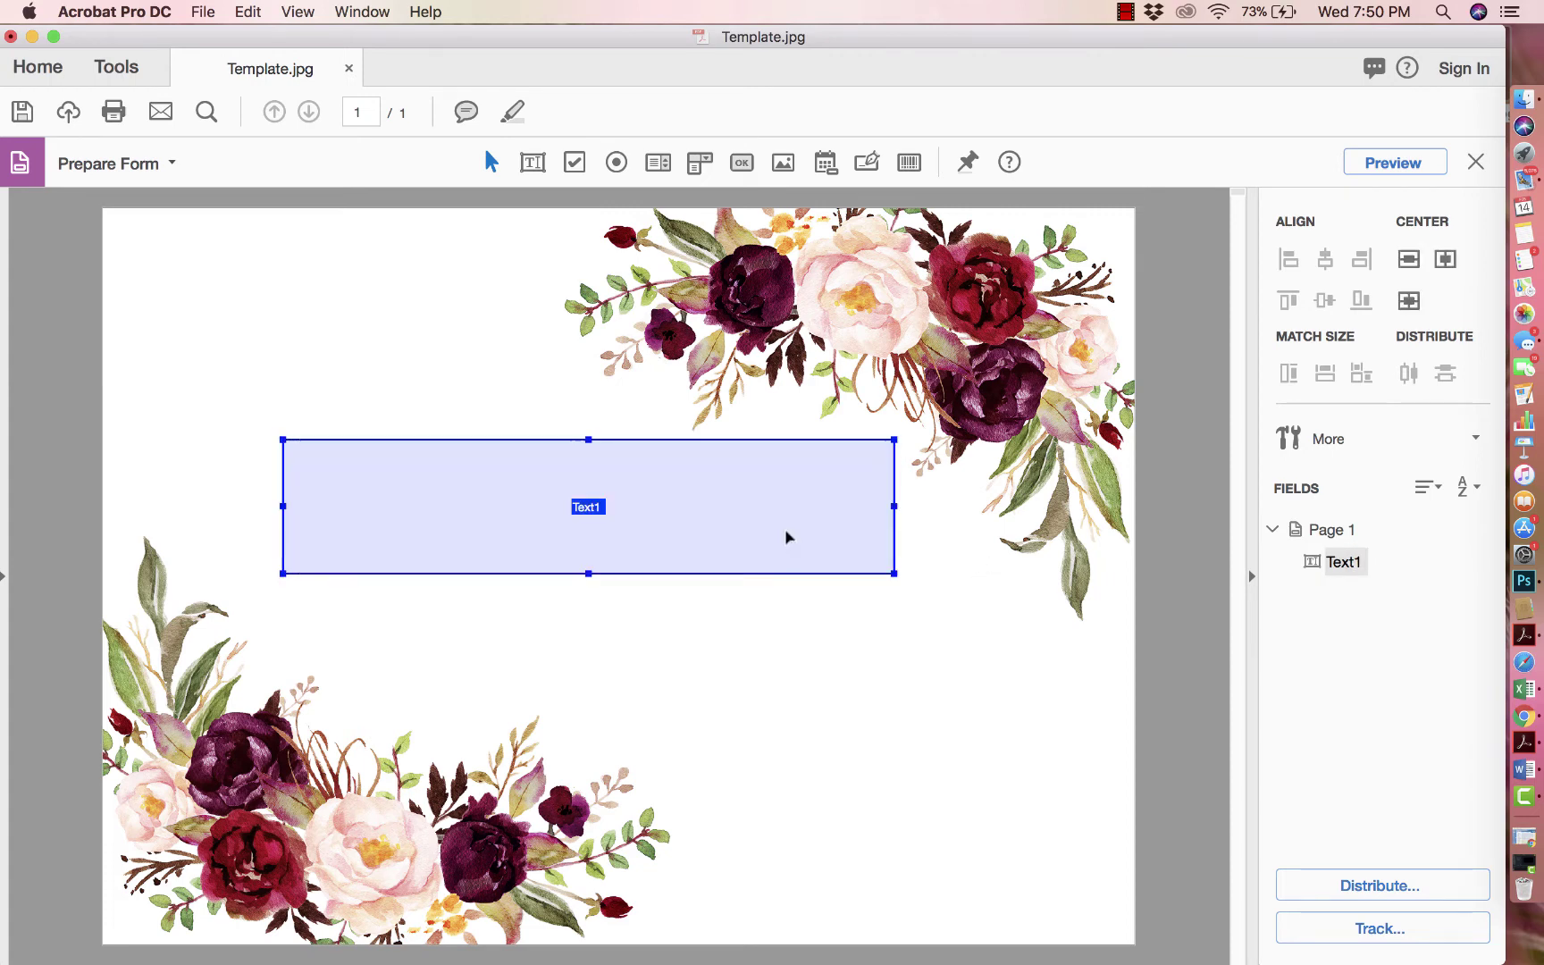
Step: Rename the text field at the centre of the card as "Thank you" in its properties
double_click(585, 506)
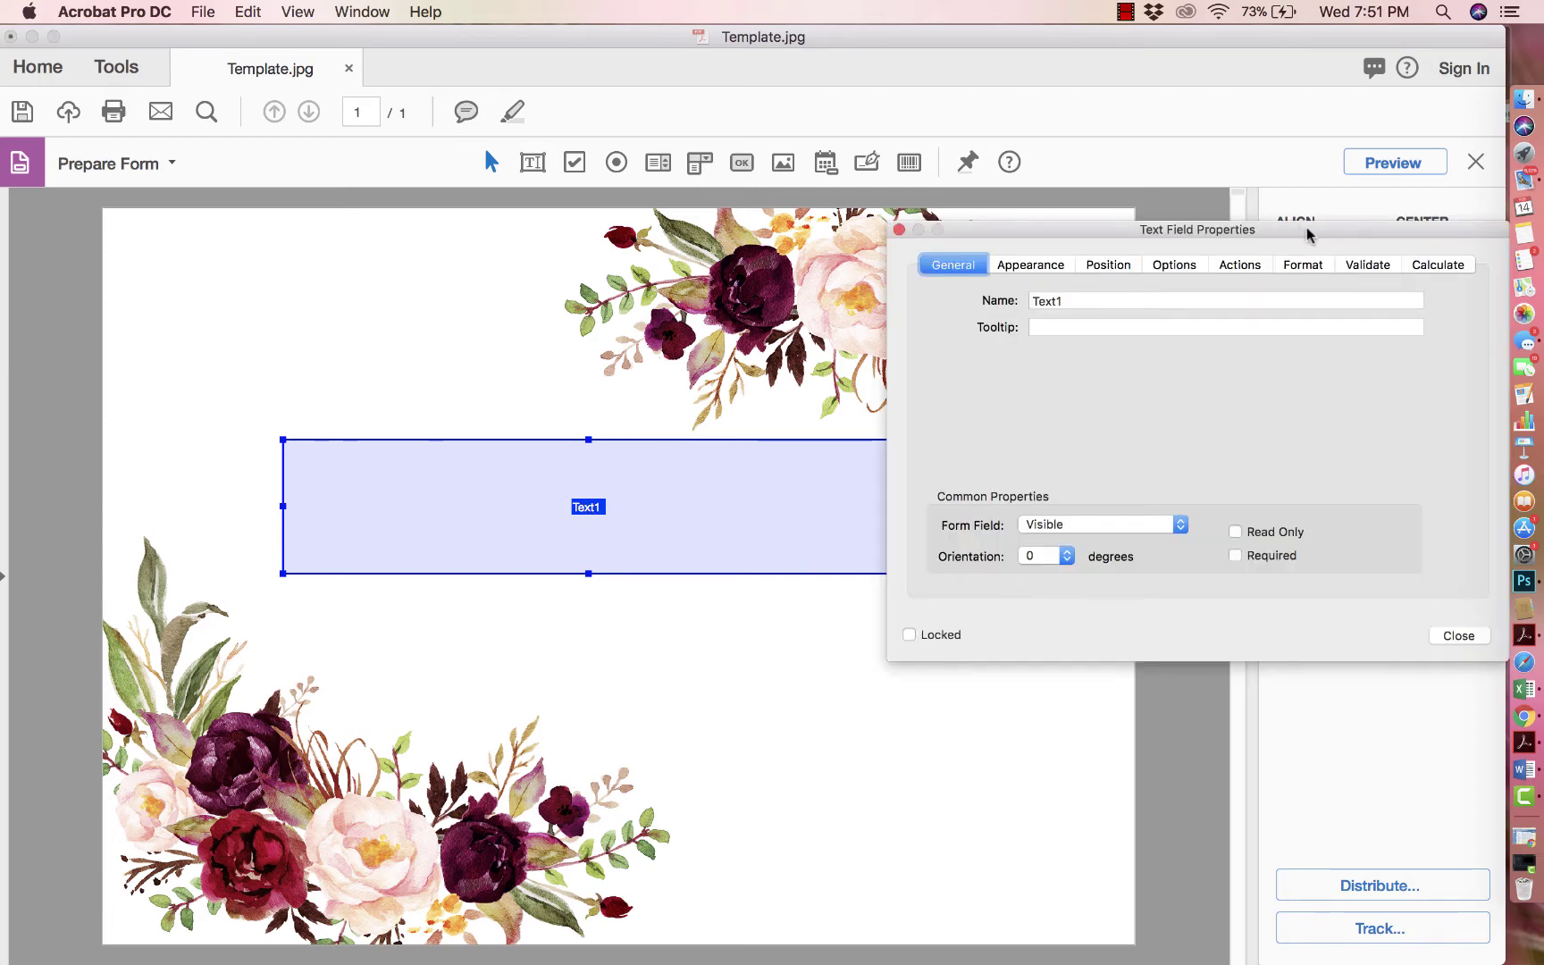
drag(1303, 229, 1018, 172)
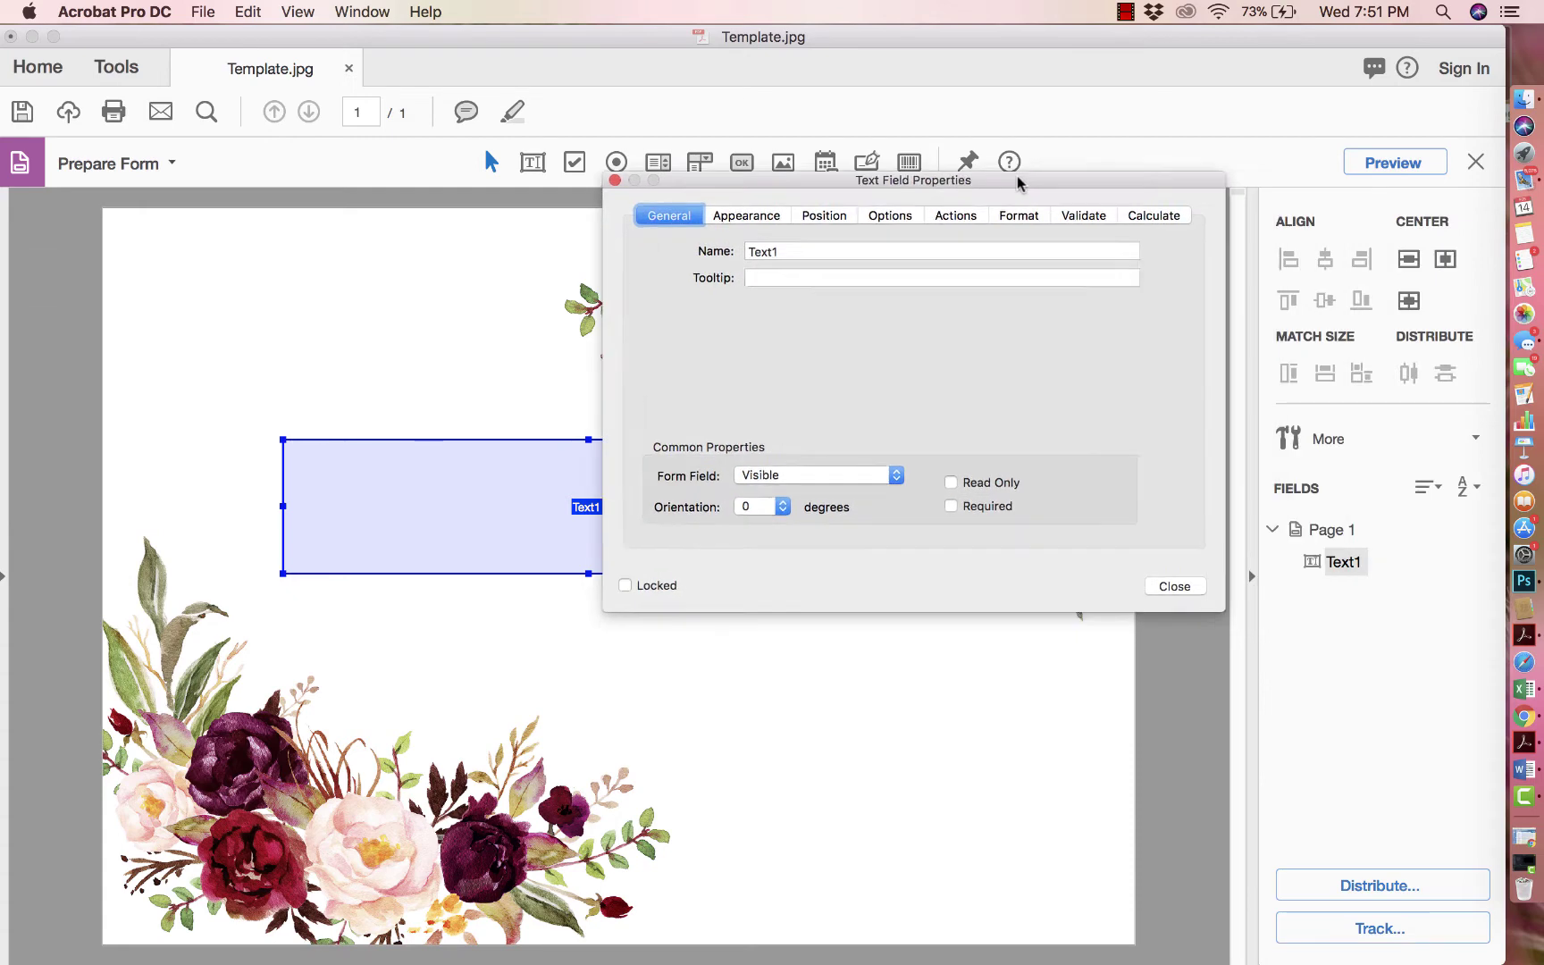
double_click(800, 243)
key(BackSpace)
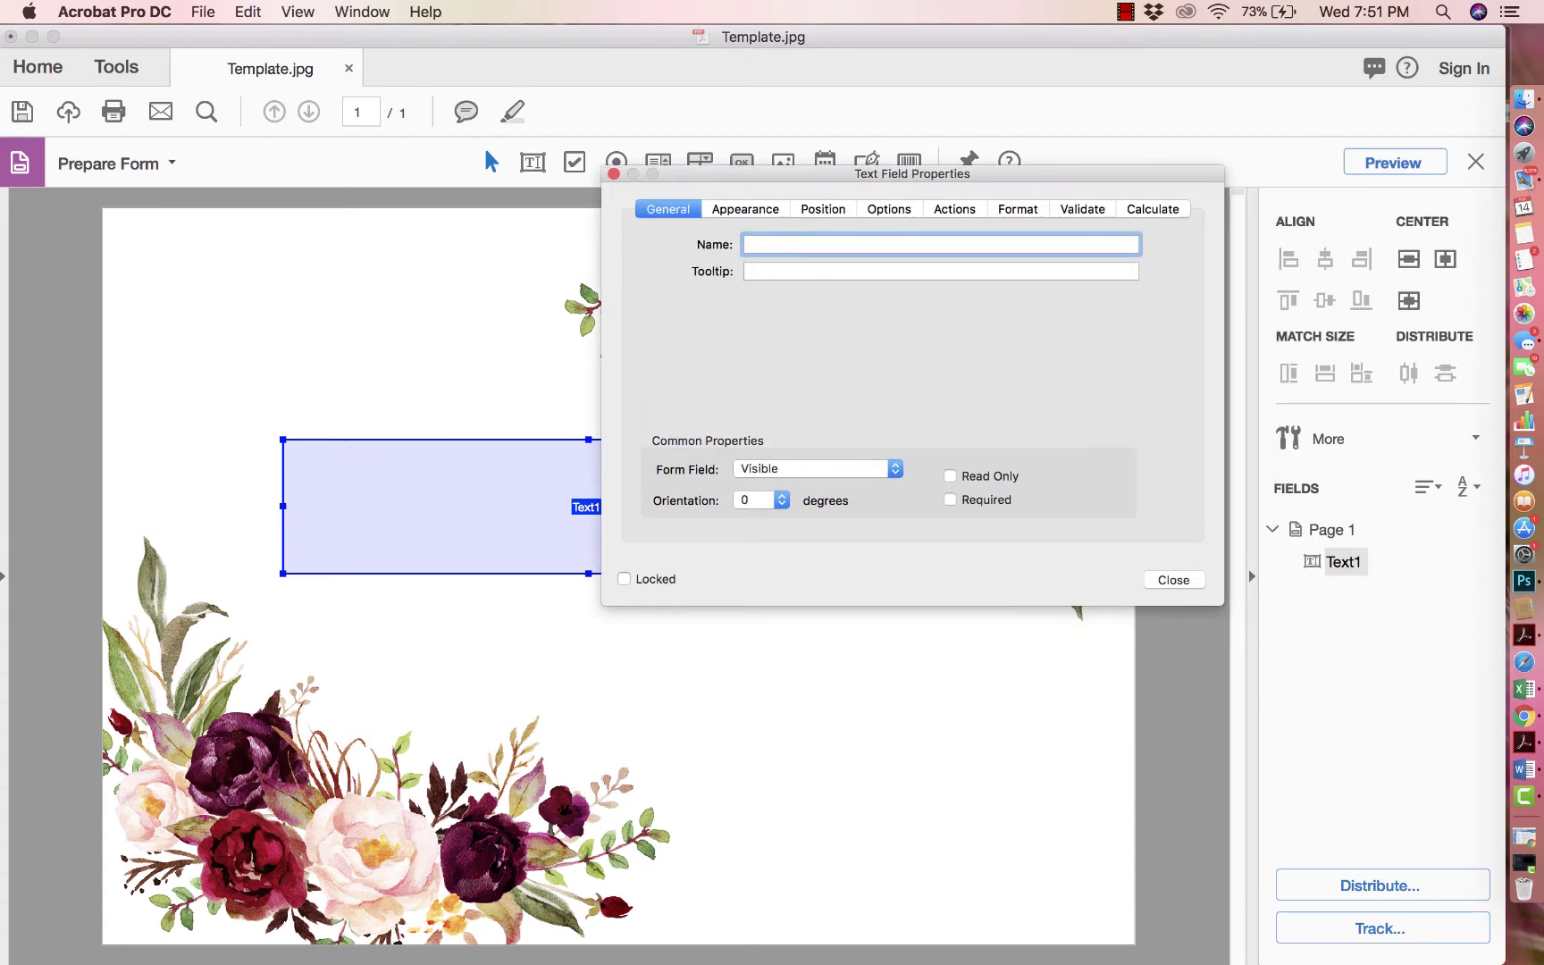
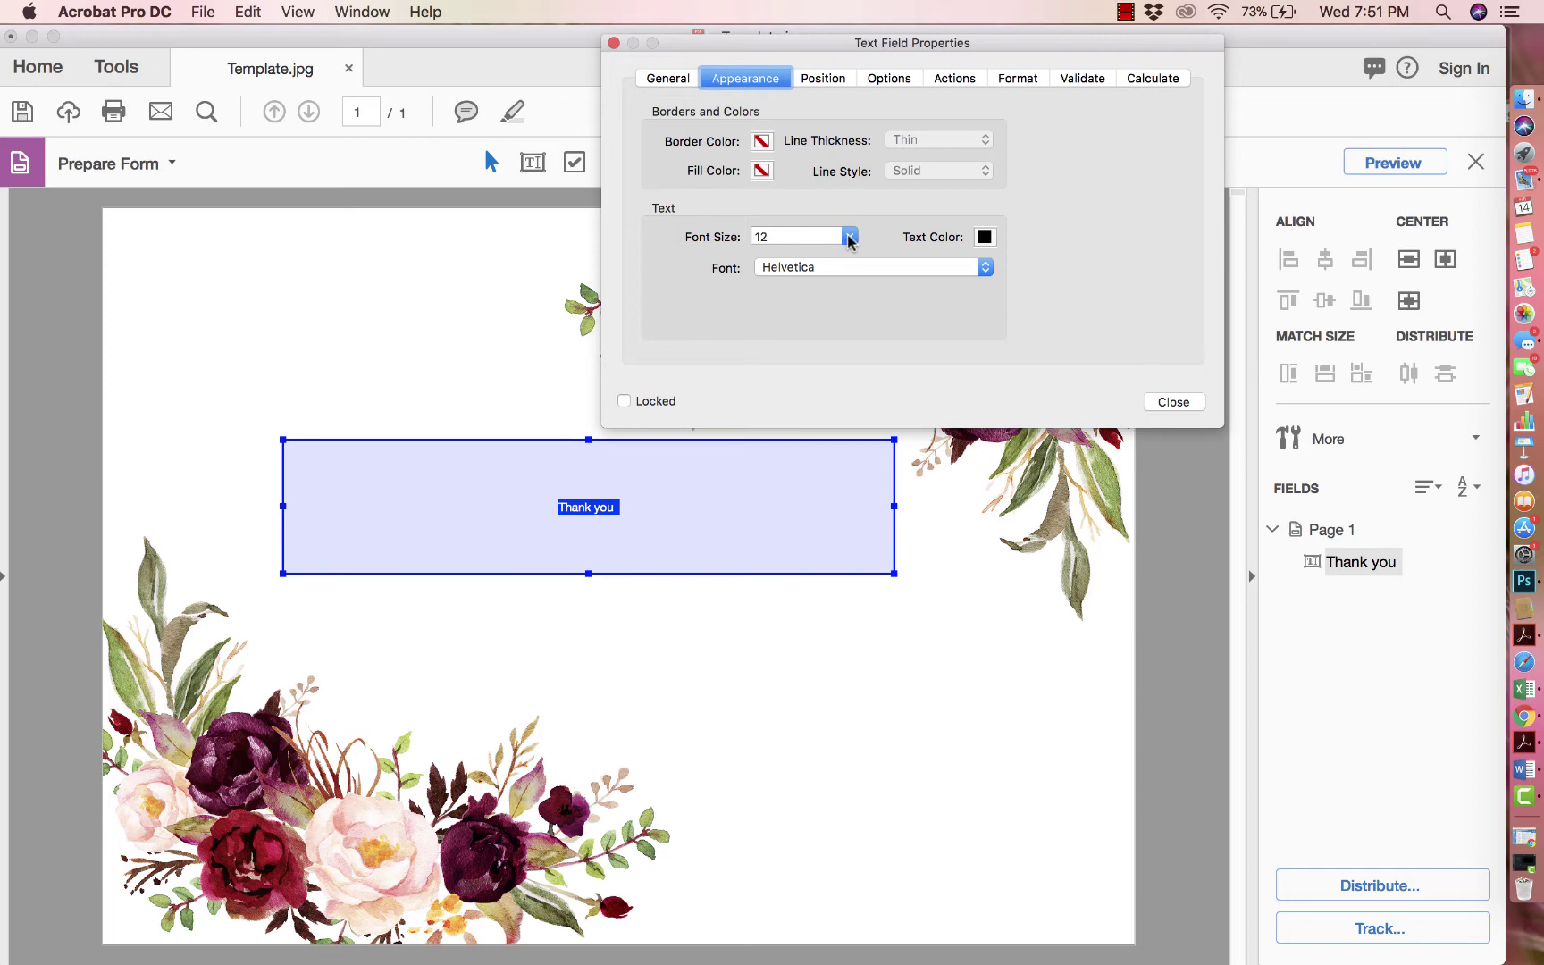
Step: Set the "Thank you" field's font size to 30 and its font to Great Vibes
click(850, 237)
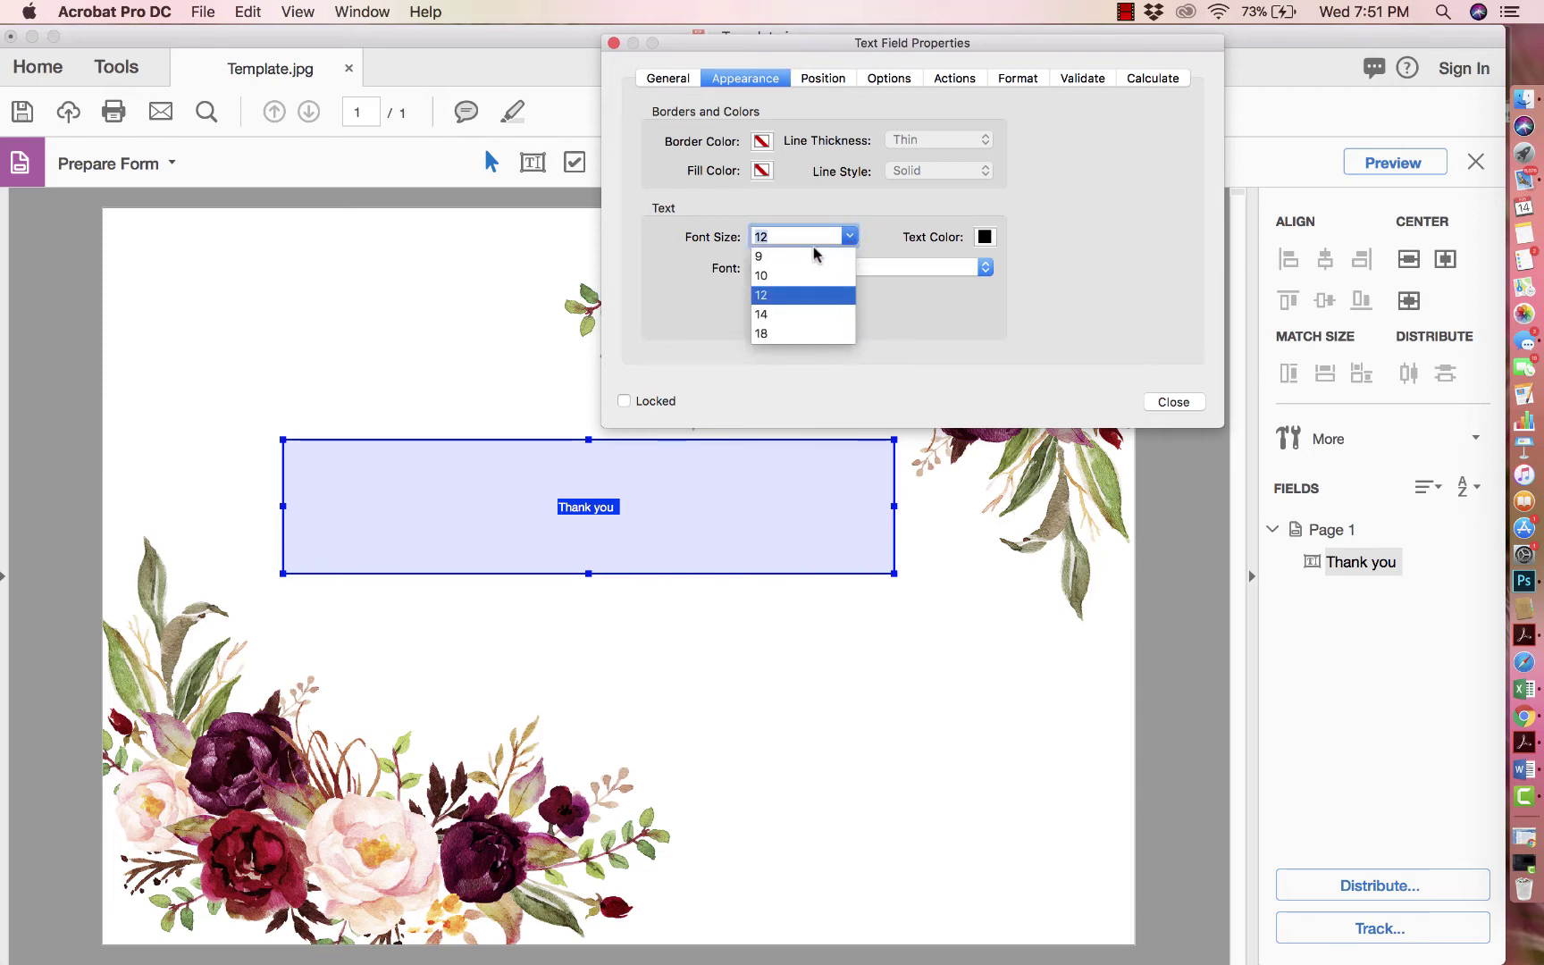
text(30)
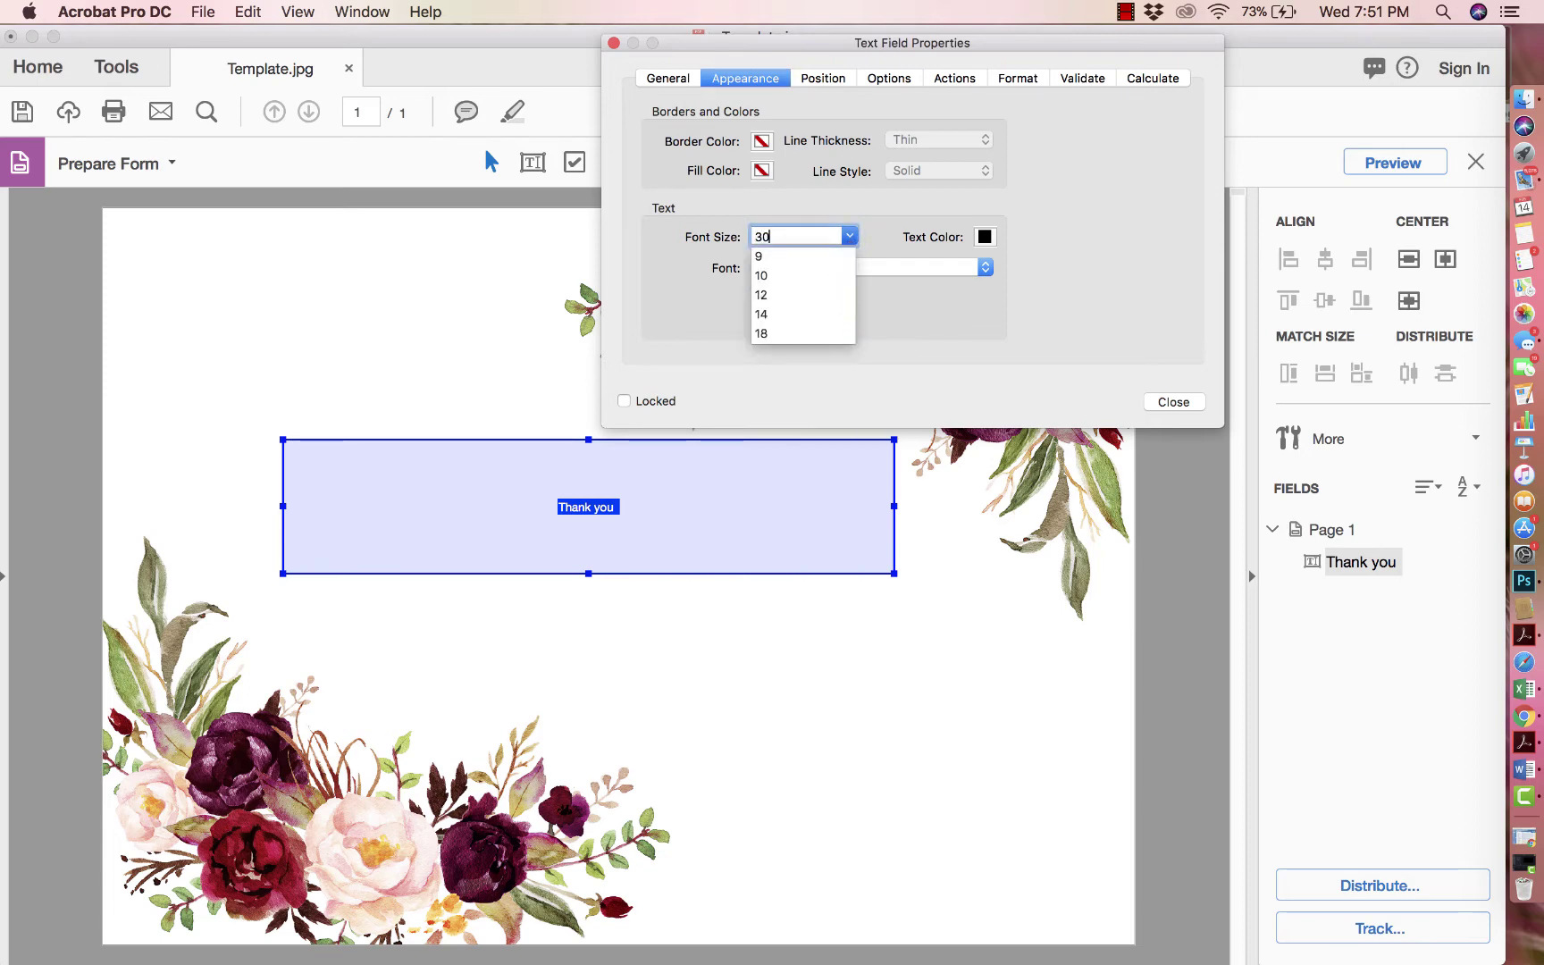
key(Return)
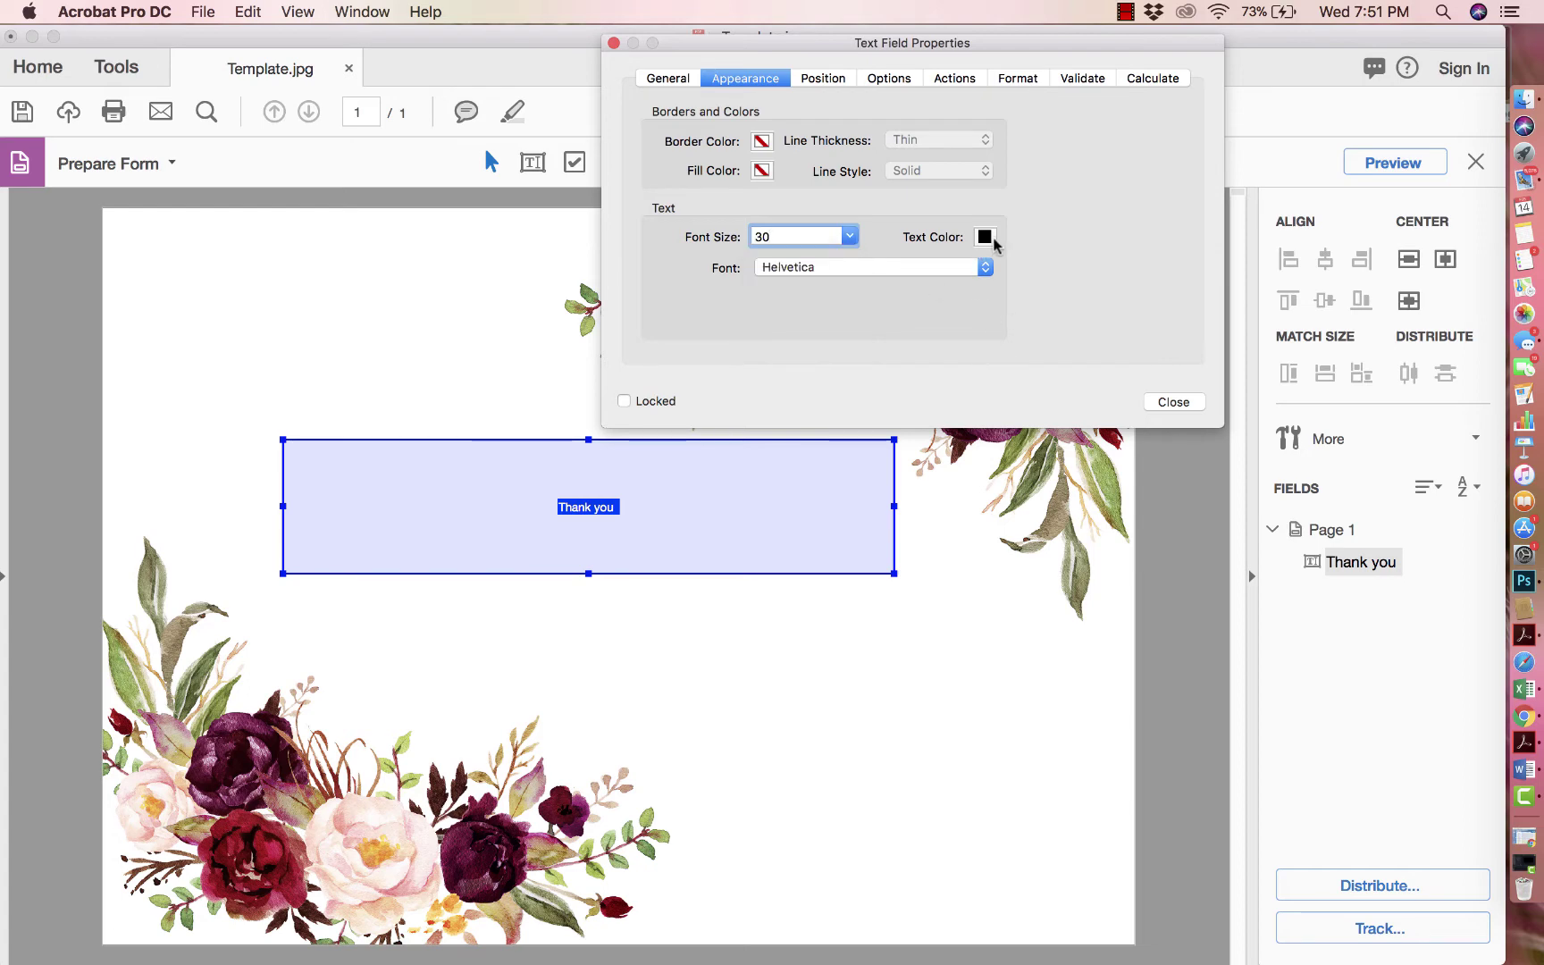
click(927, 272)
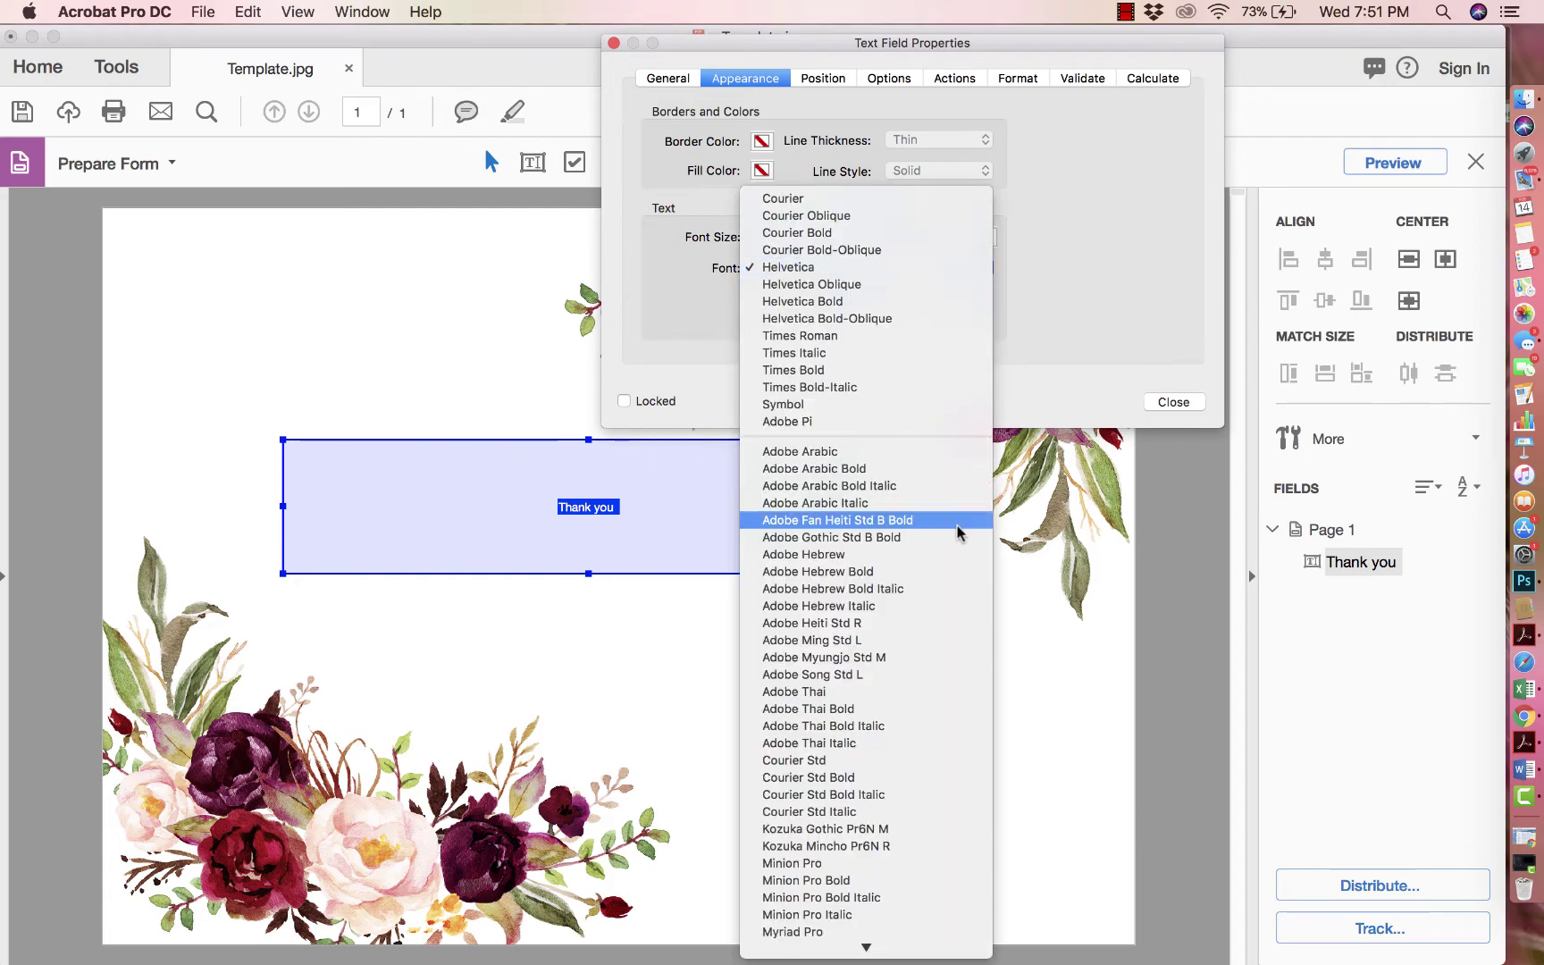
scroll(968, 679, down, 15)
scroll(970, 682, down, 20)
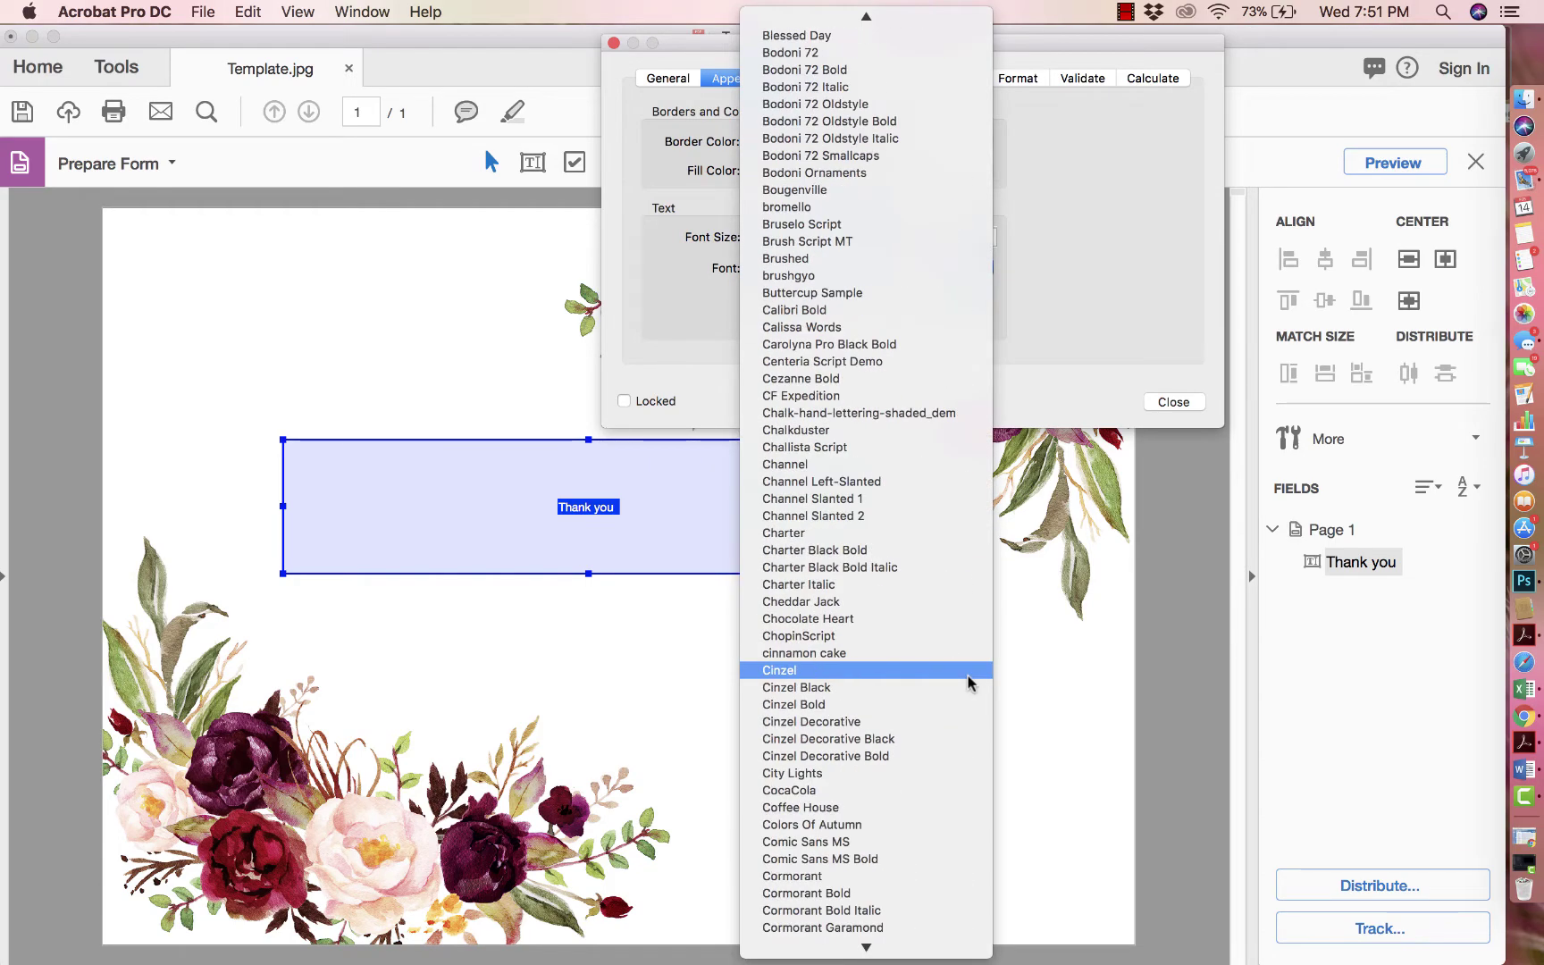
scroll(969, 682, down, 20)
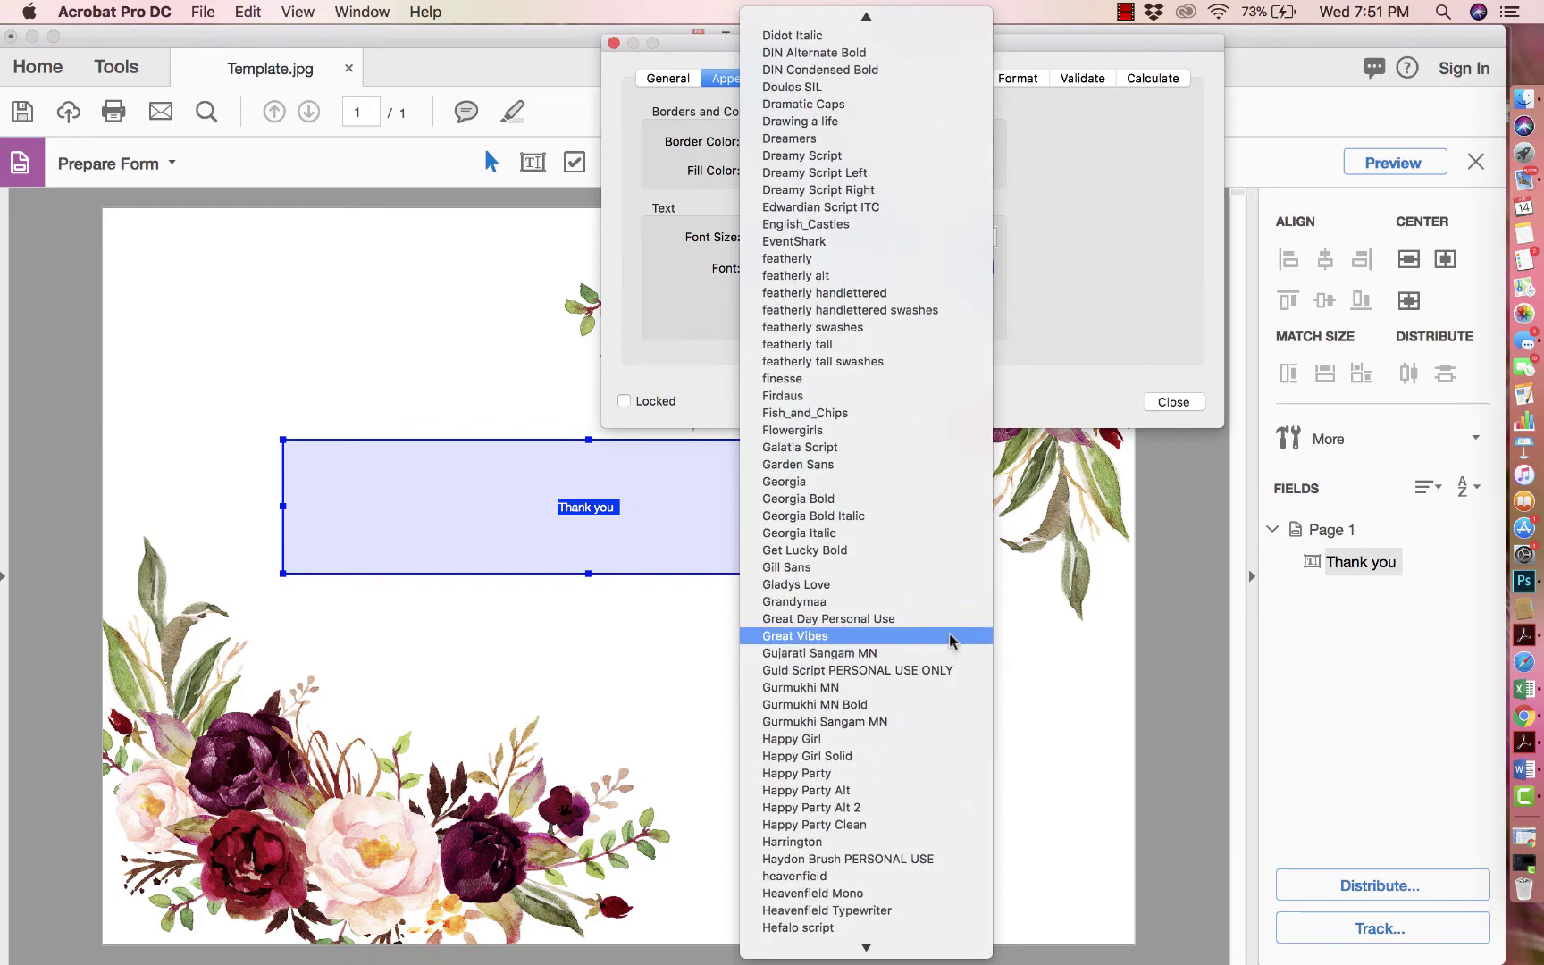
click(807, 640)
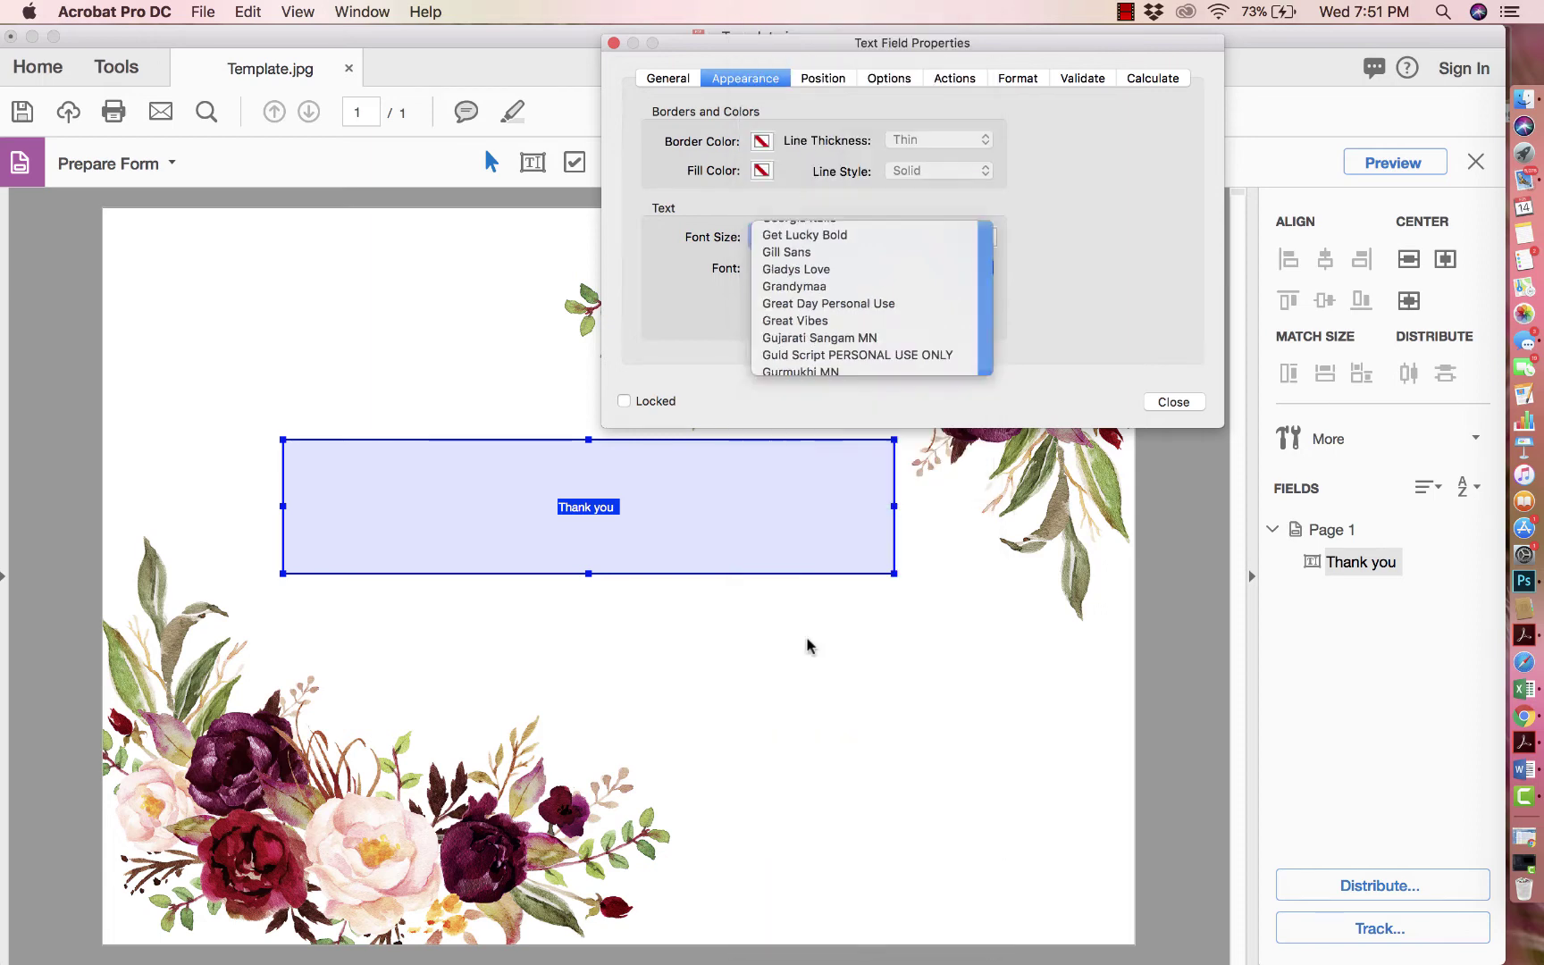
Step: Set the field's text alignment to Center, look through its remaining property categories, and close the properties
click(810, 78)
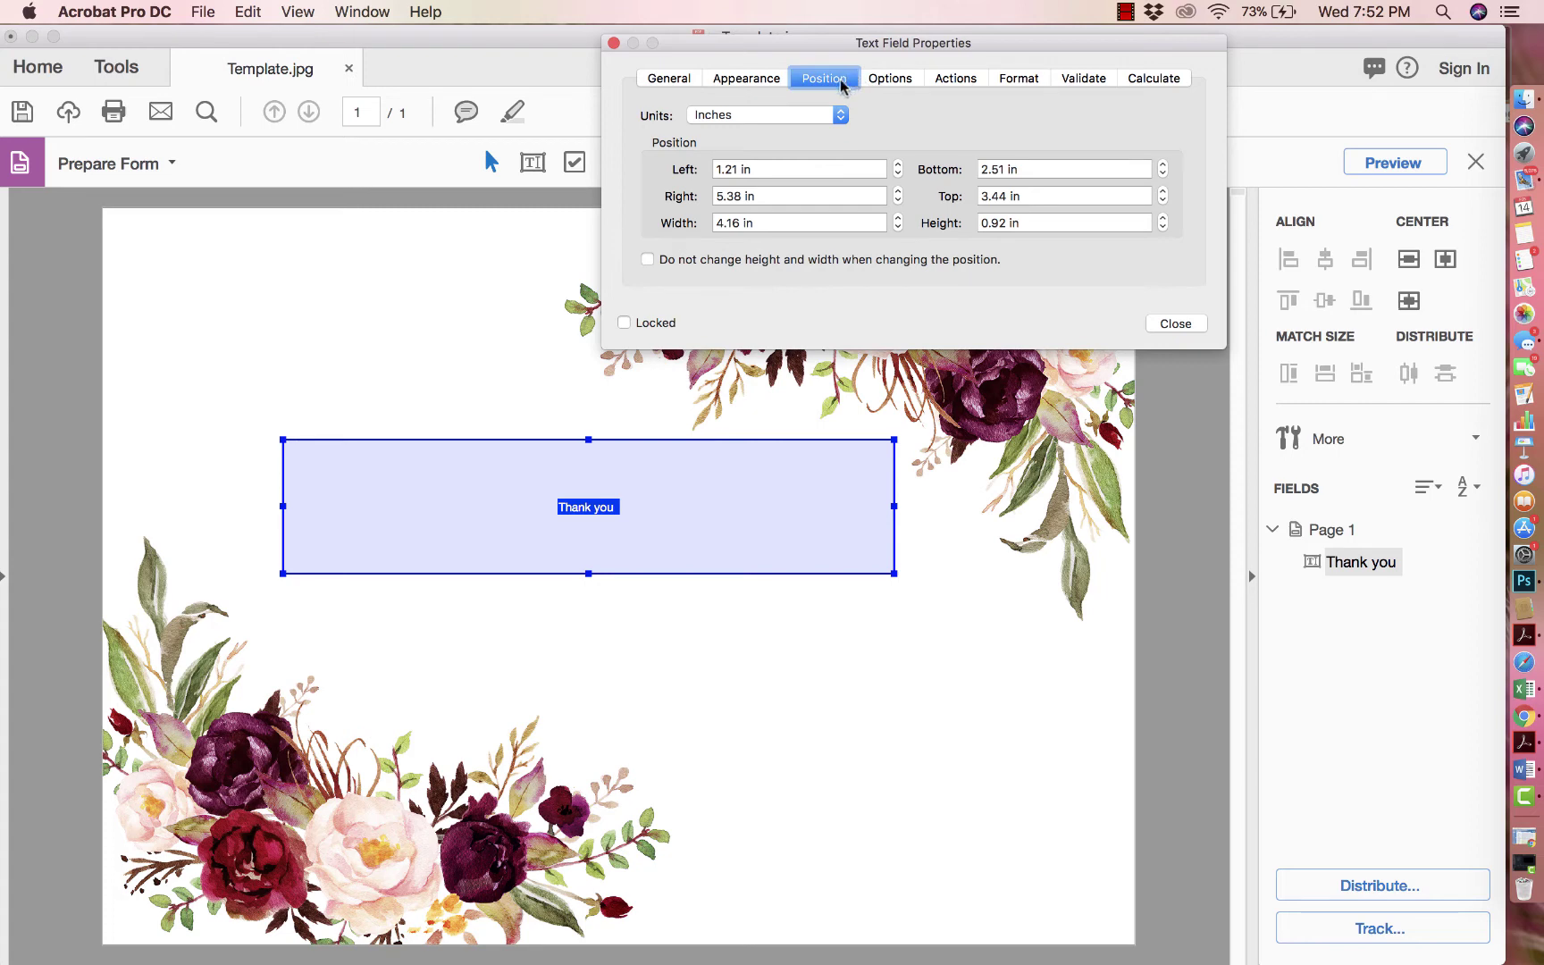
click(889, 77)
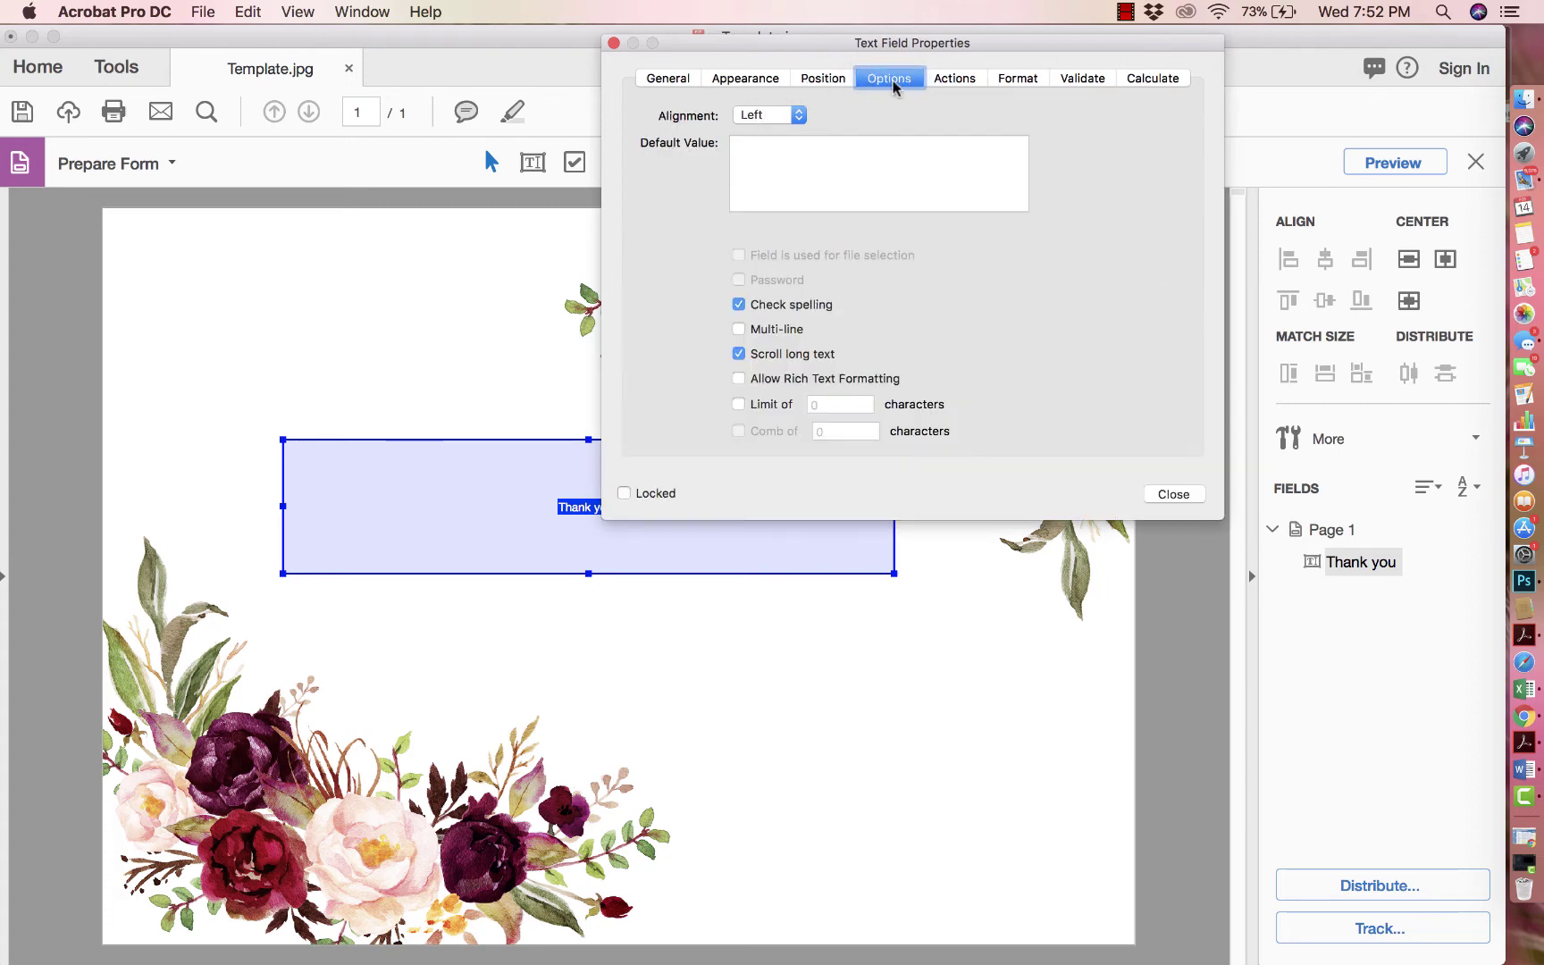
click(751, 117)
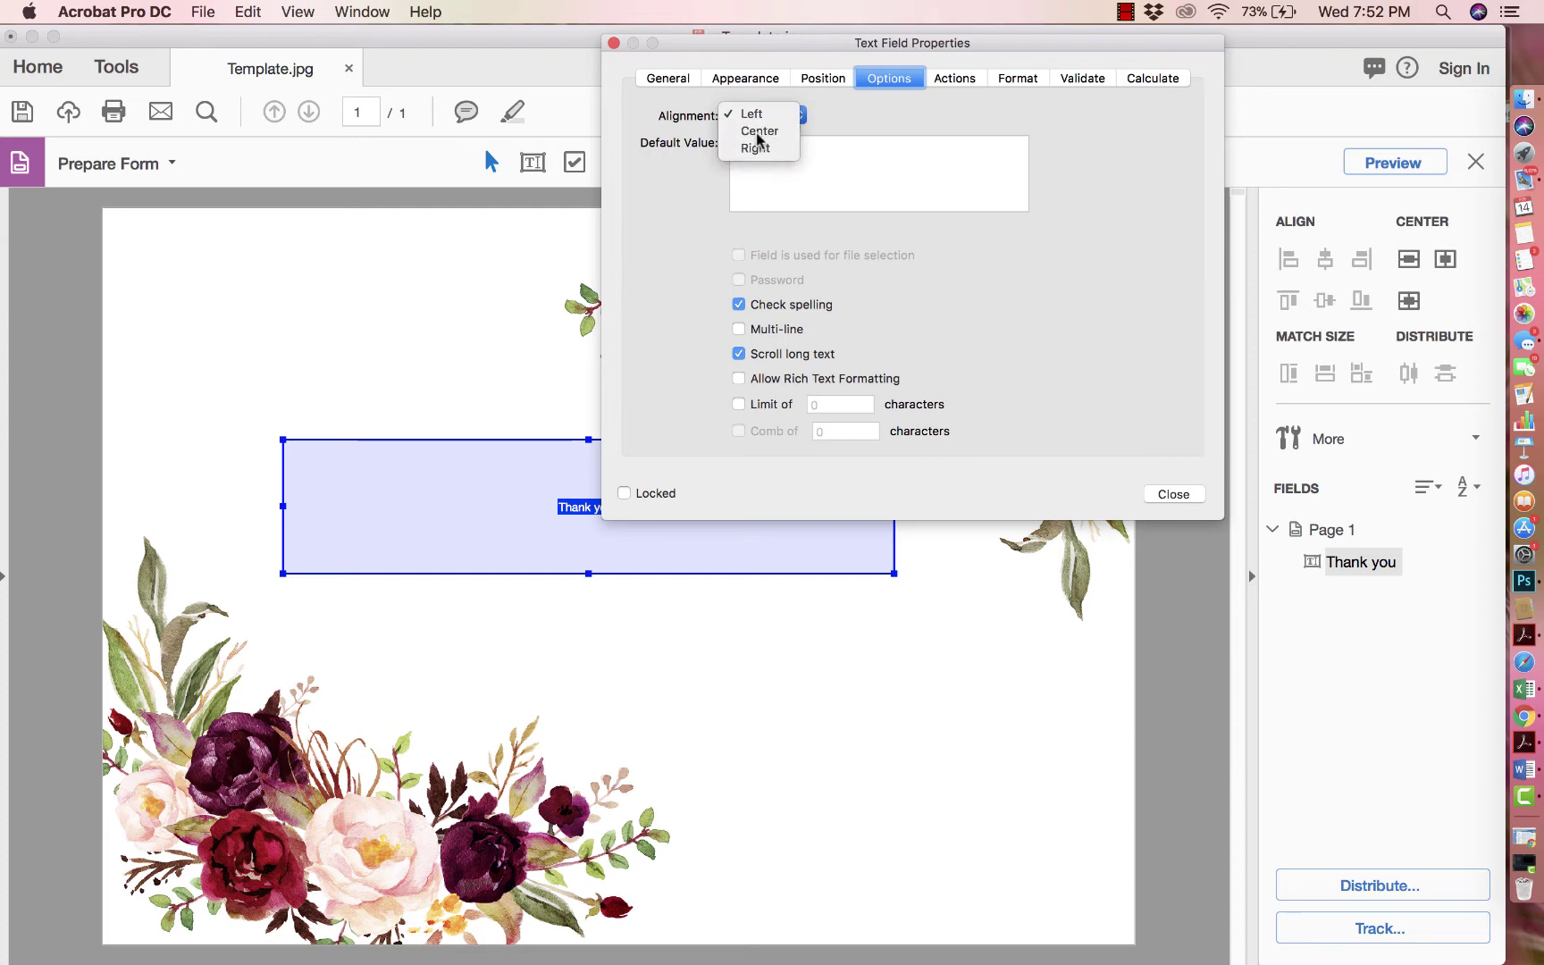
click(758, 134)
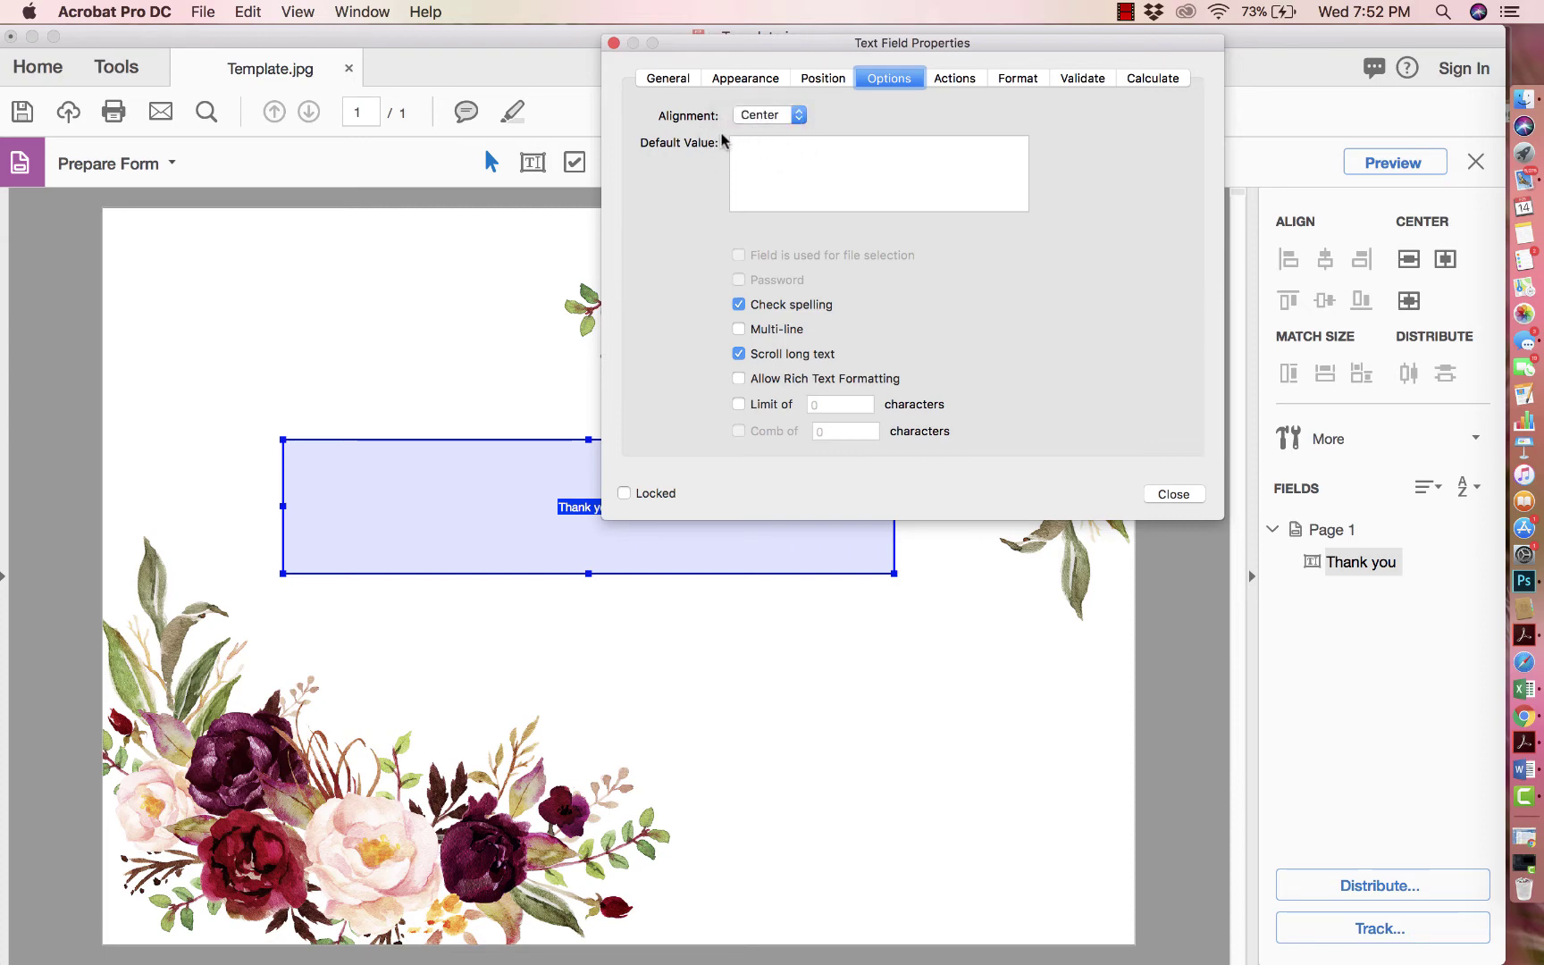
click(765, 121)
click(786, 116)
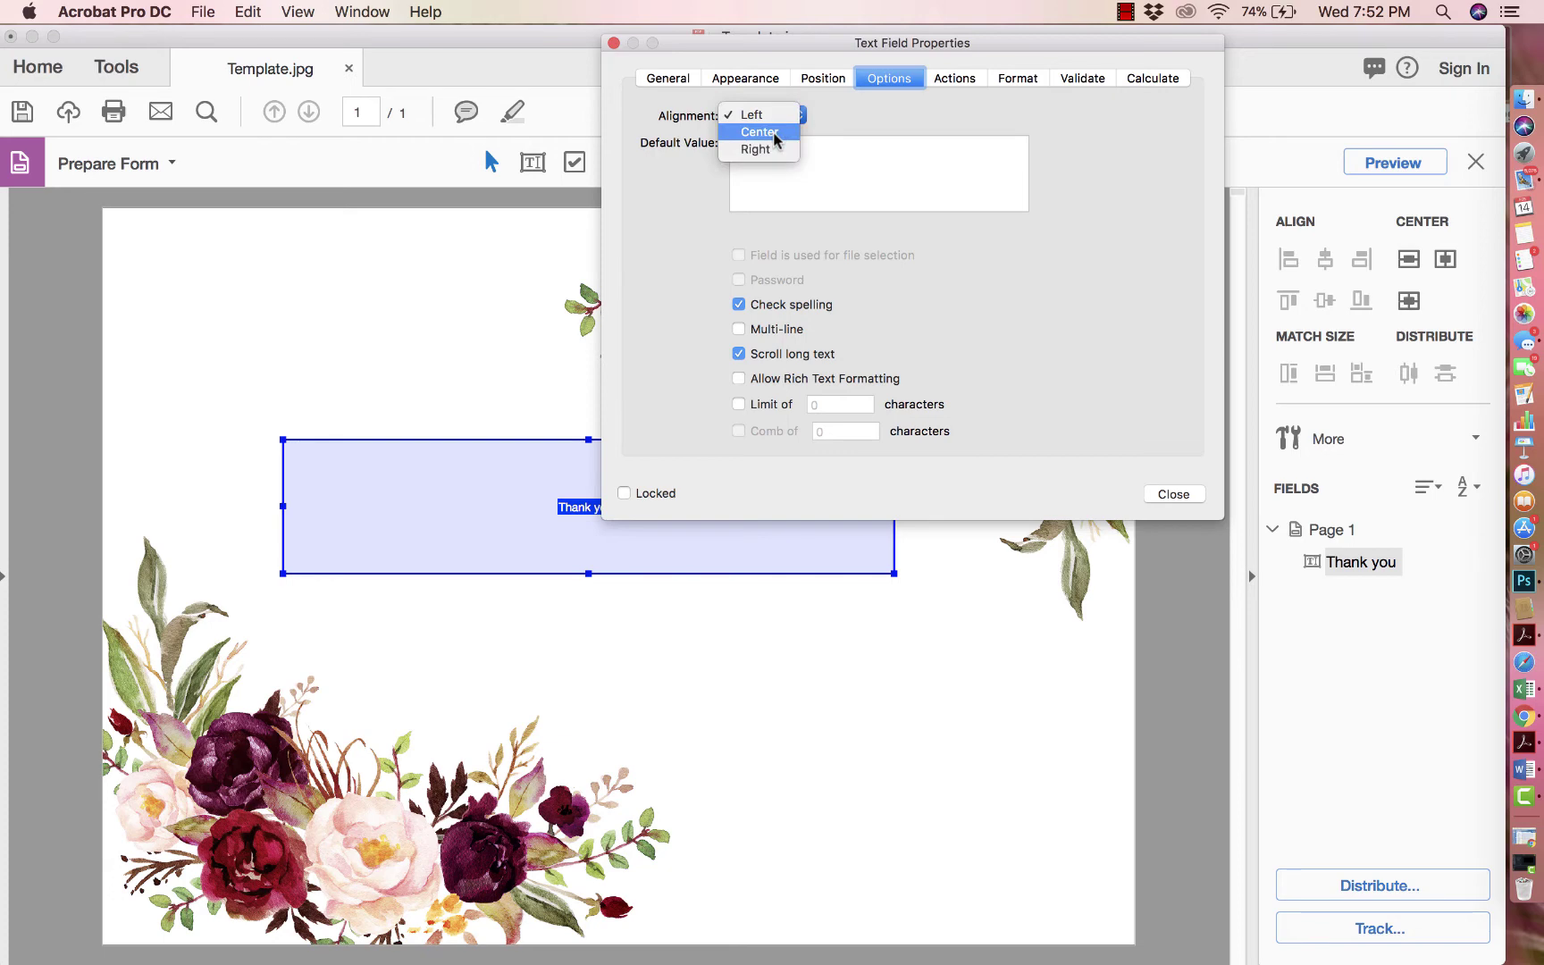
click(774, 138)
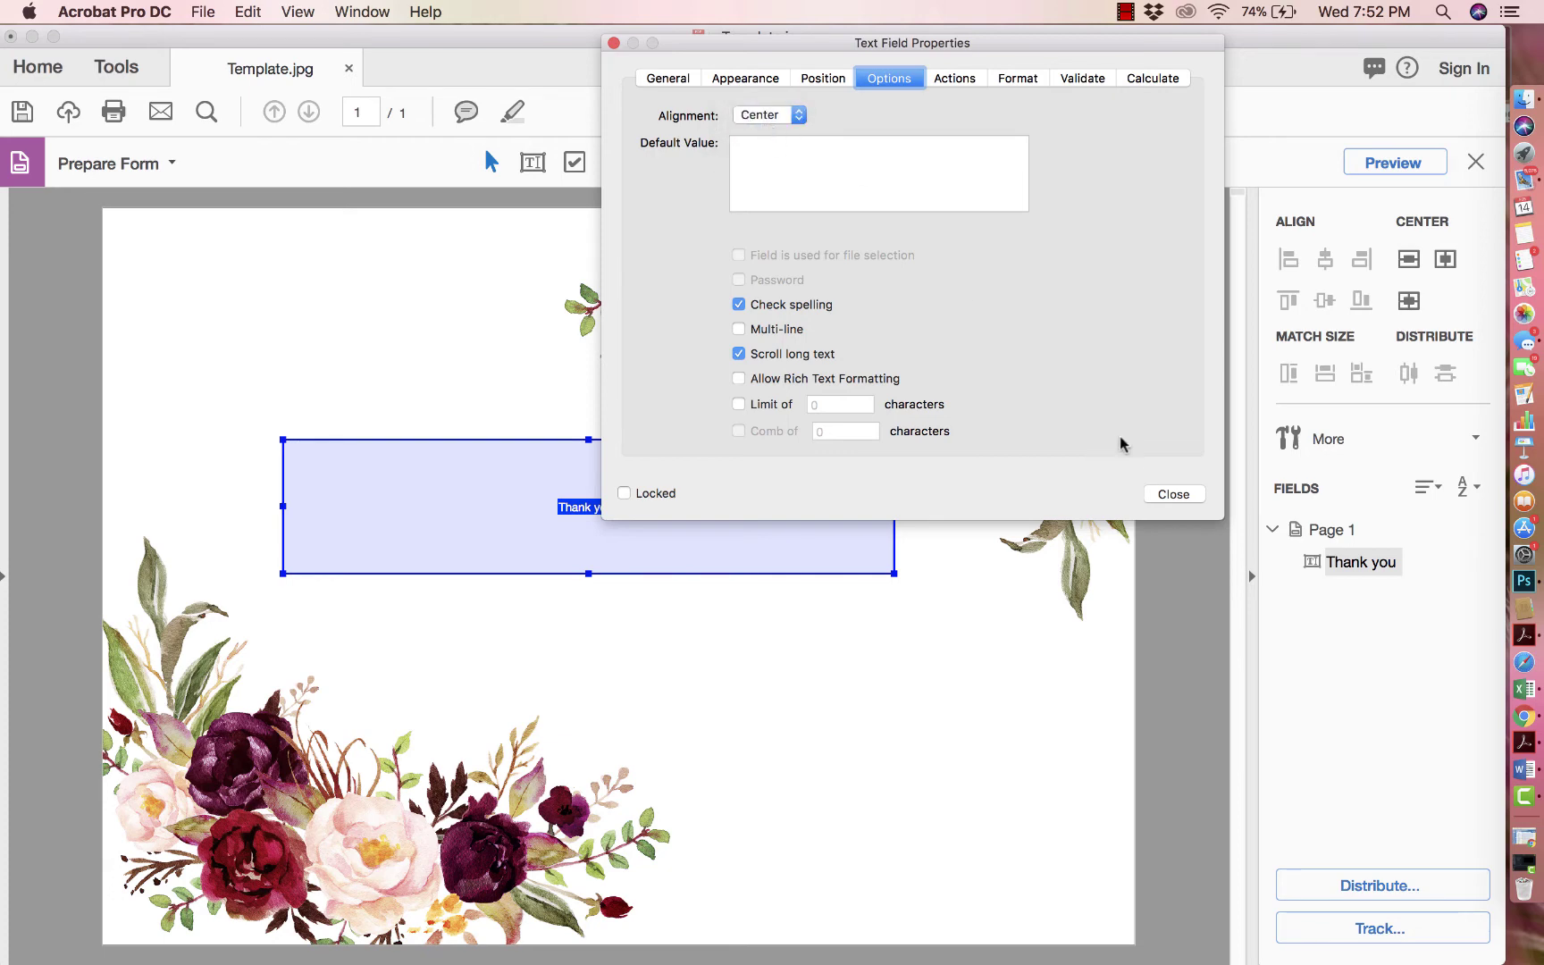
click(985, 79)
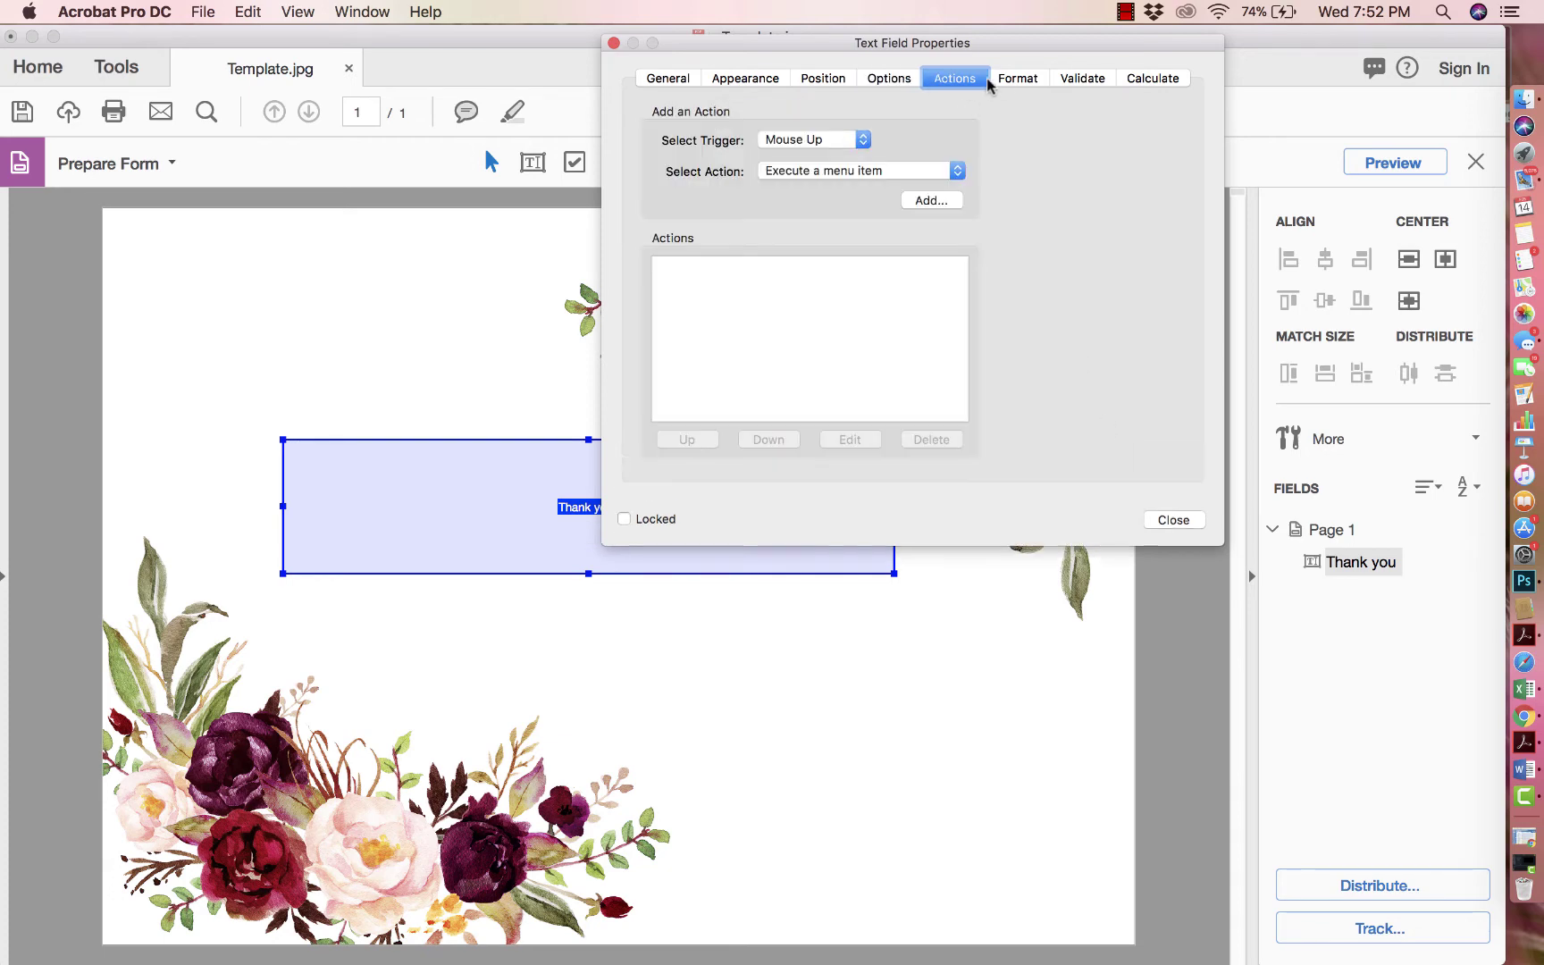
click(1017, 83)
click(1078, 81)
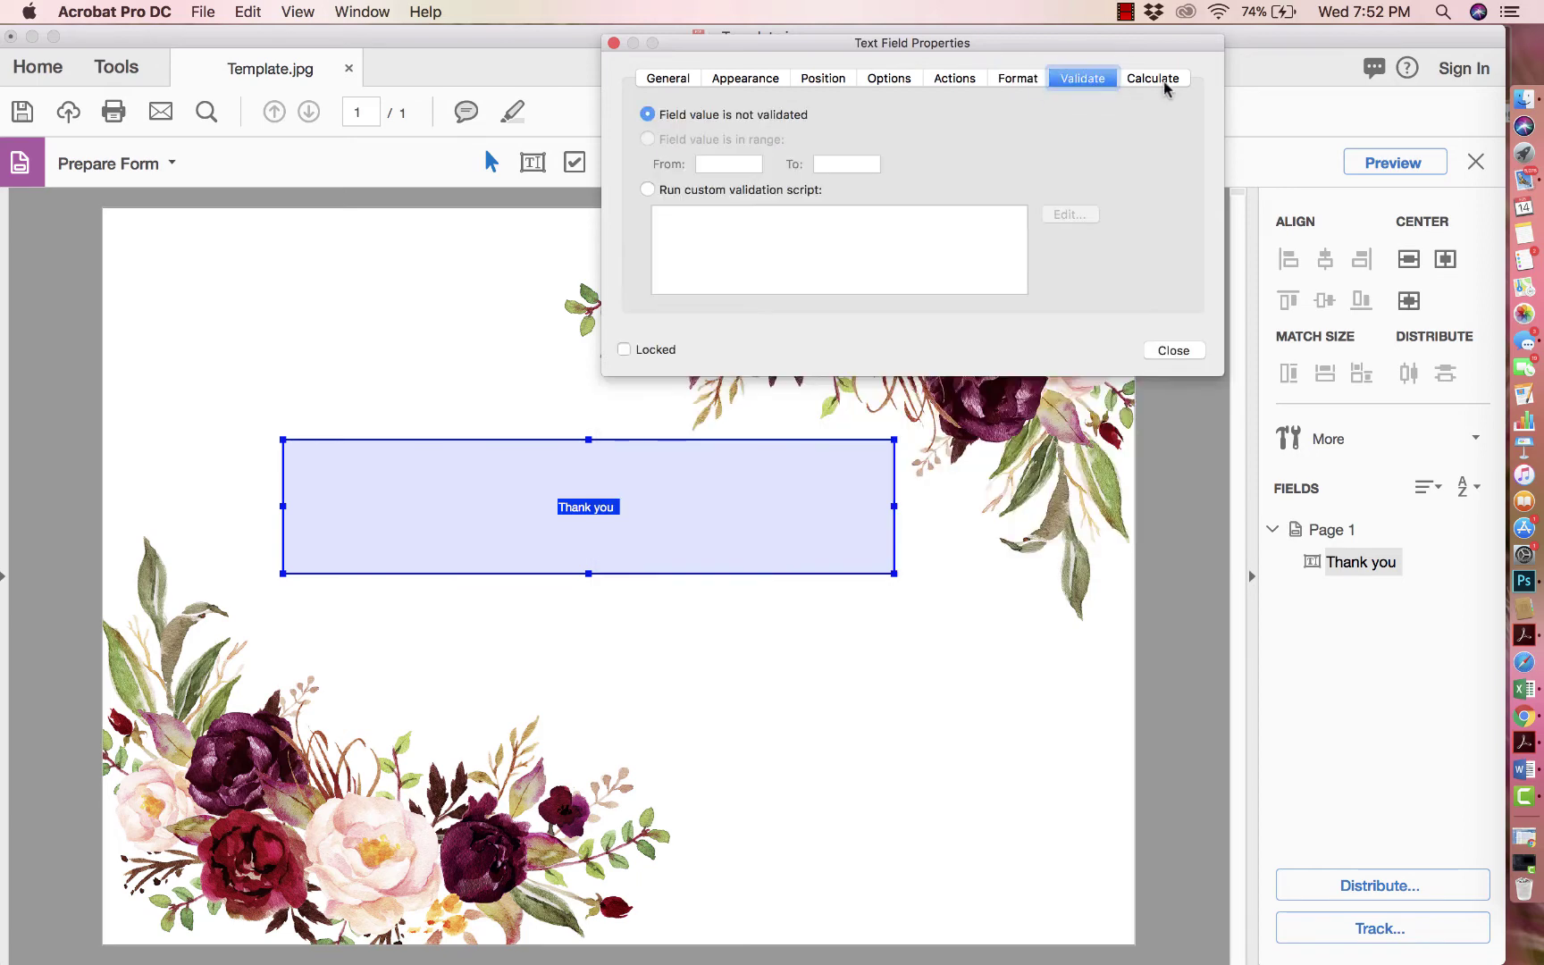
click(1166, 86)
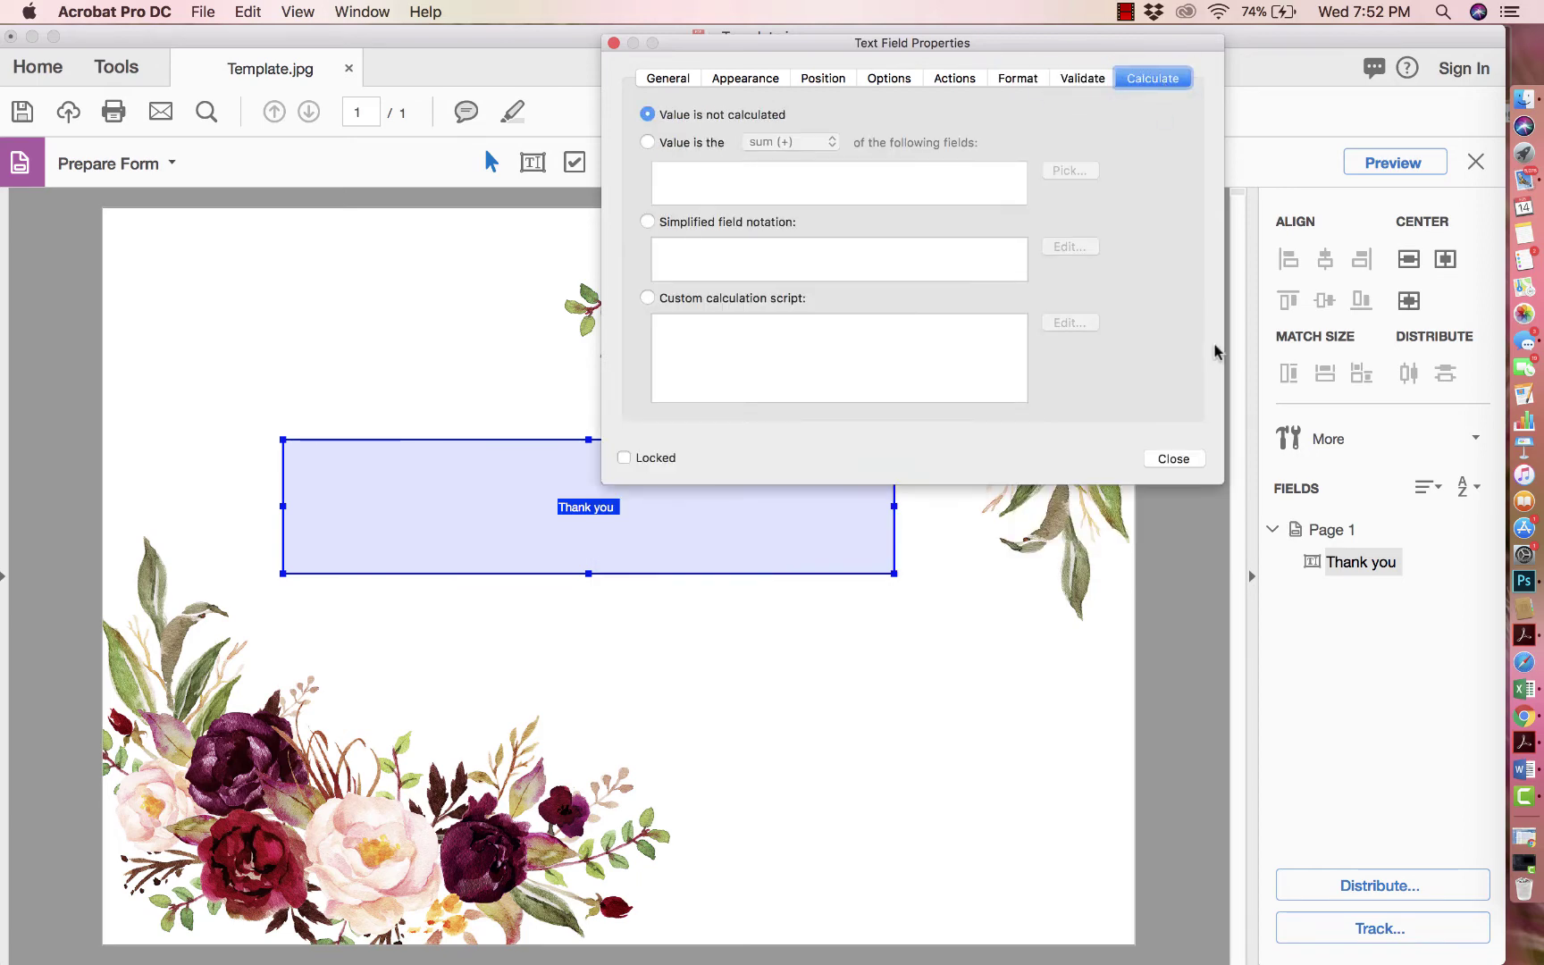
click(1175, 460)
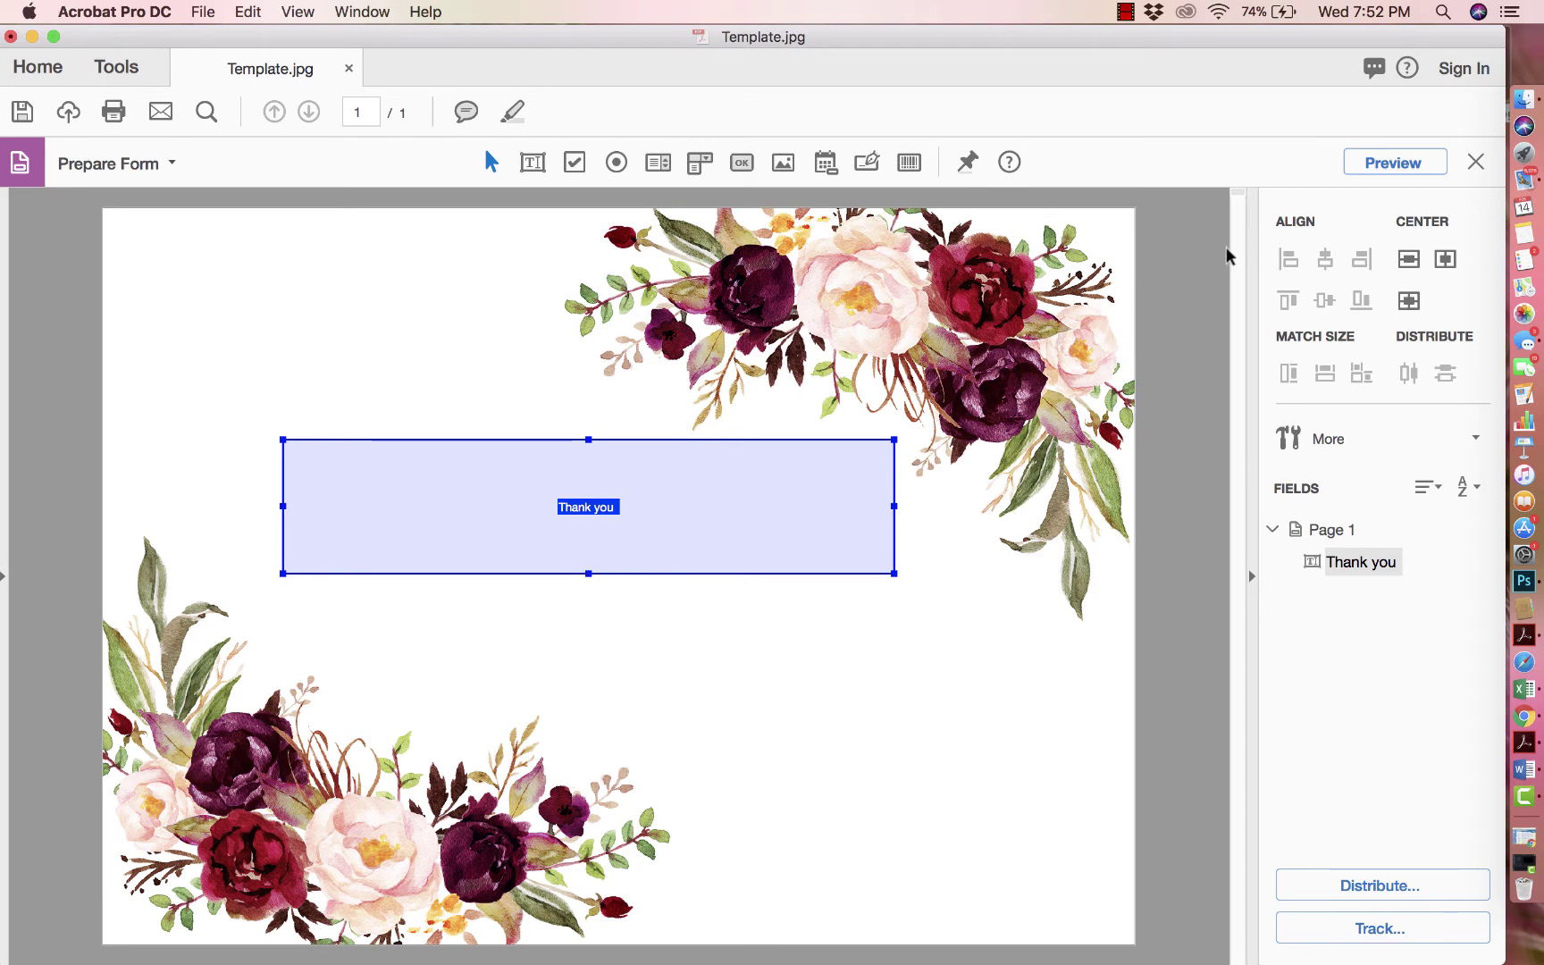
Step: Preview the form and fill the text field with "Thank You!"
click(1387, 166)
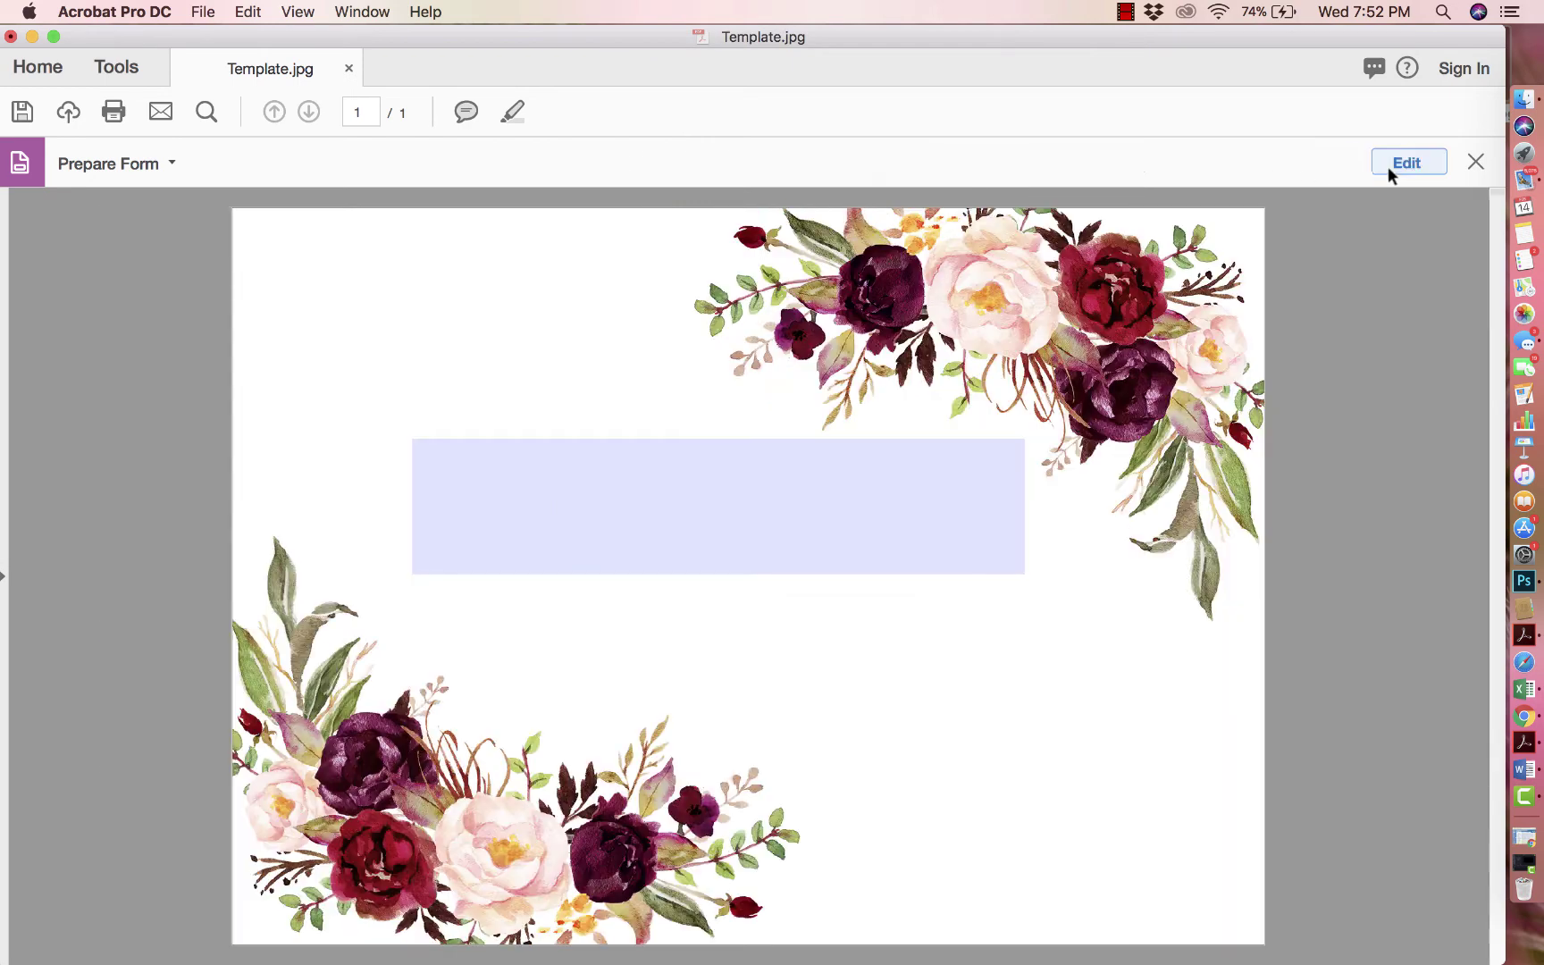
click(702, 511)
text(Thank)
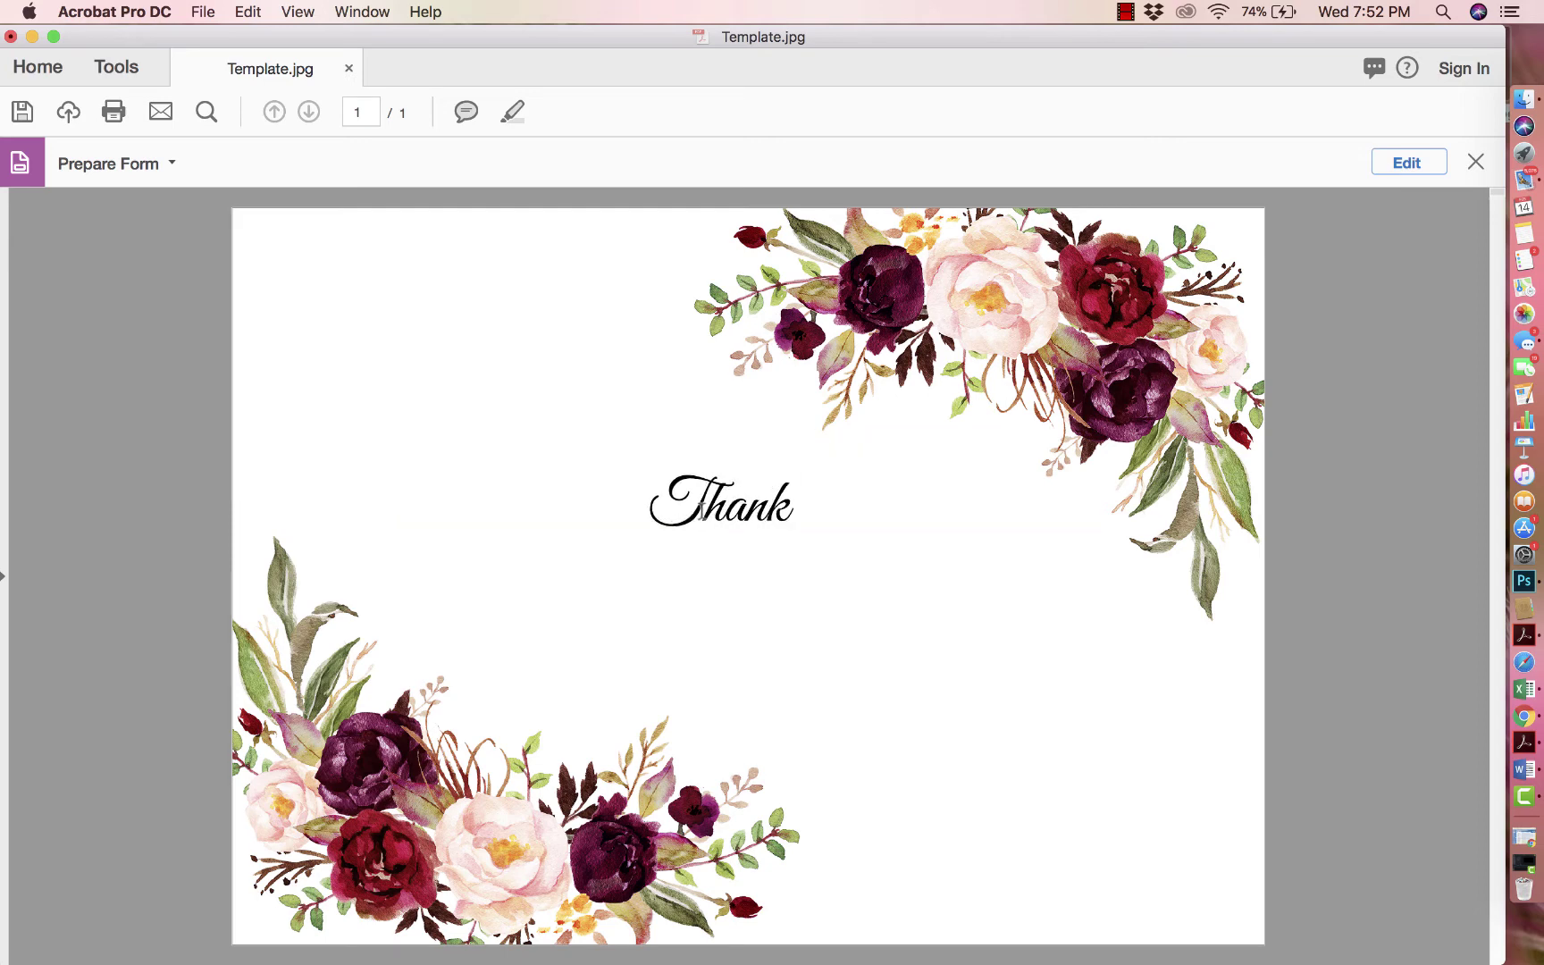
text( You!)
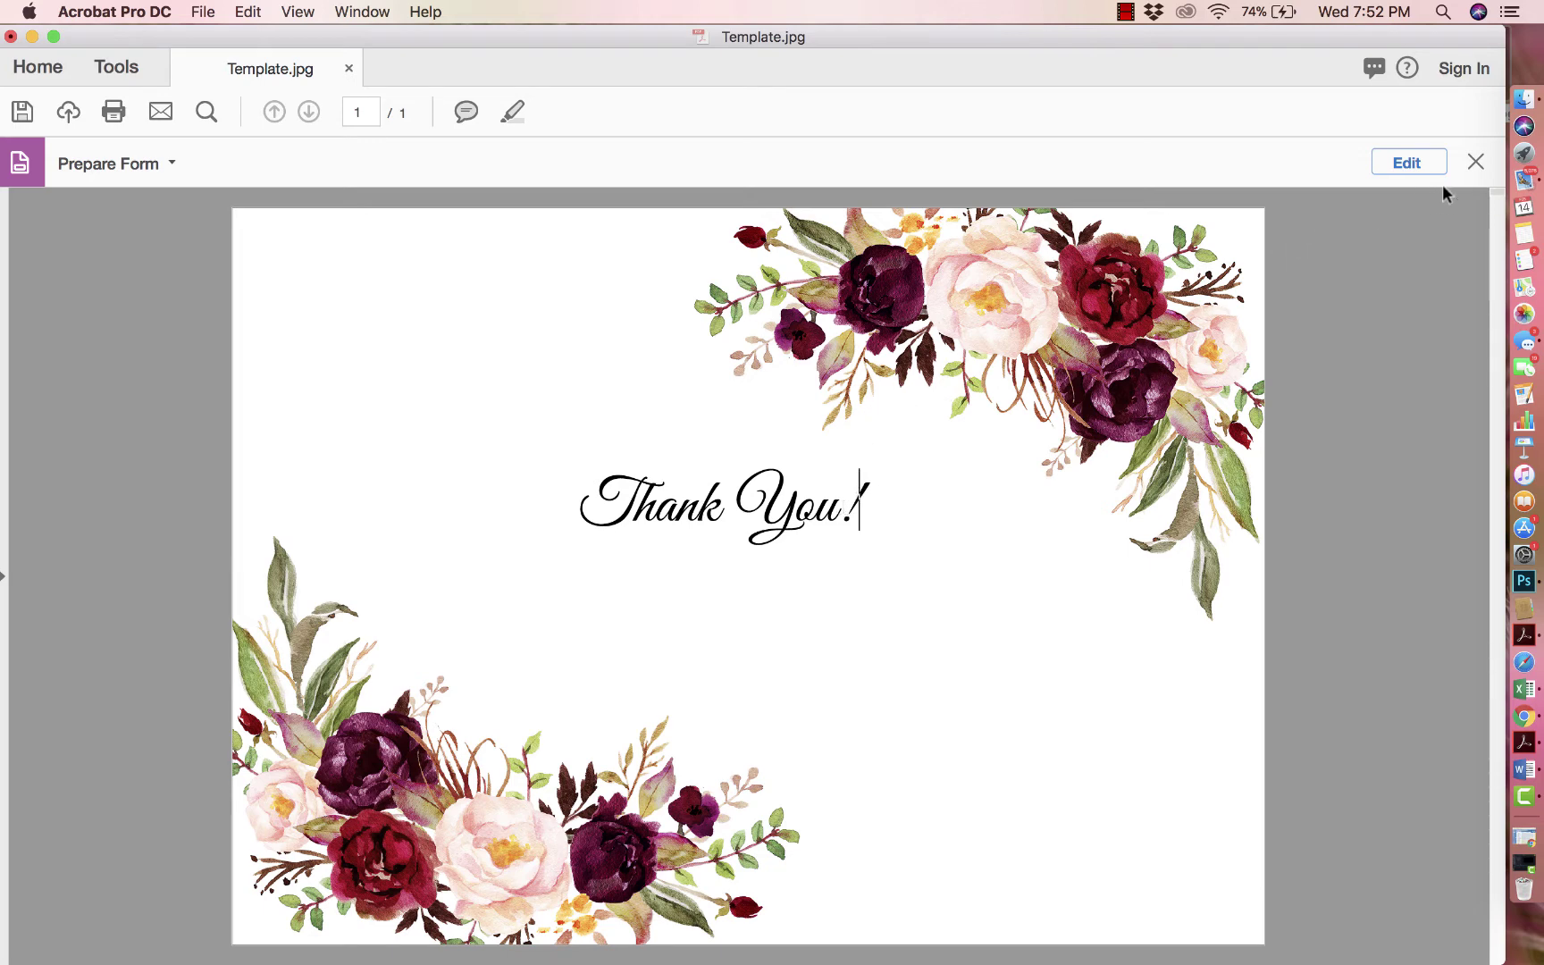
Step: Return to form editing and set the "Thank you" field's font size to 45
click(1434, 162)
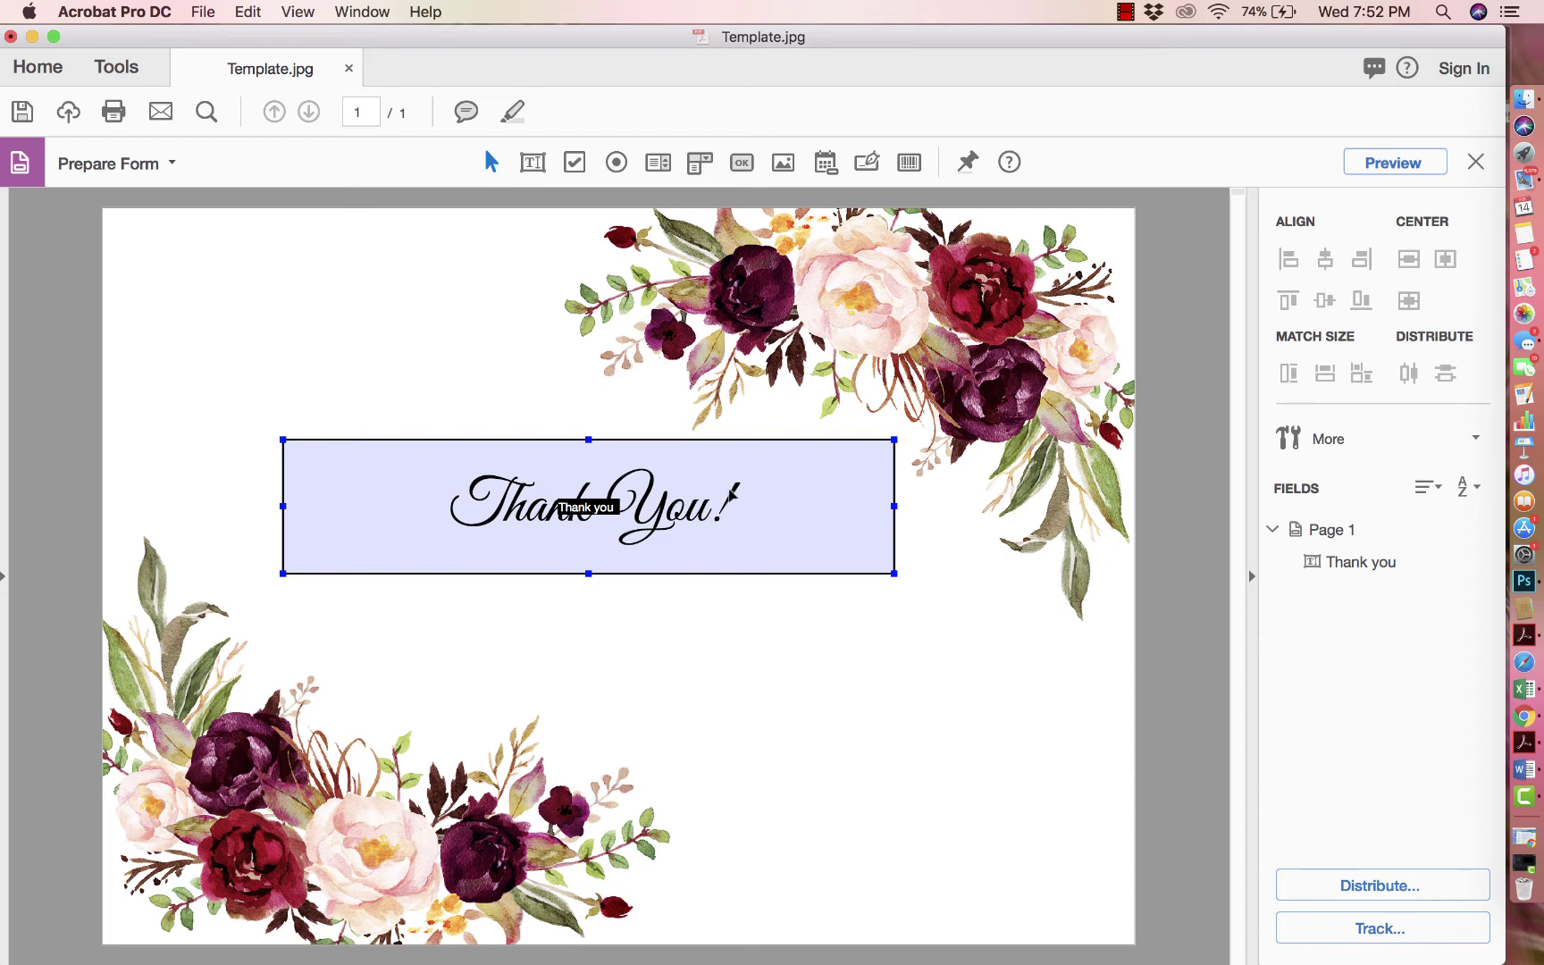
click(911, 490)
click(883, 502)
double_click(603, 515)
click(737, 78)
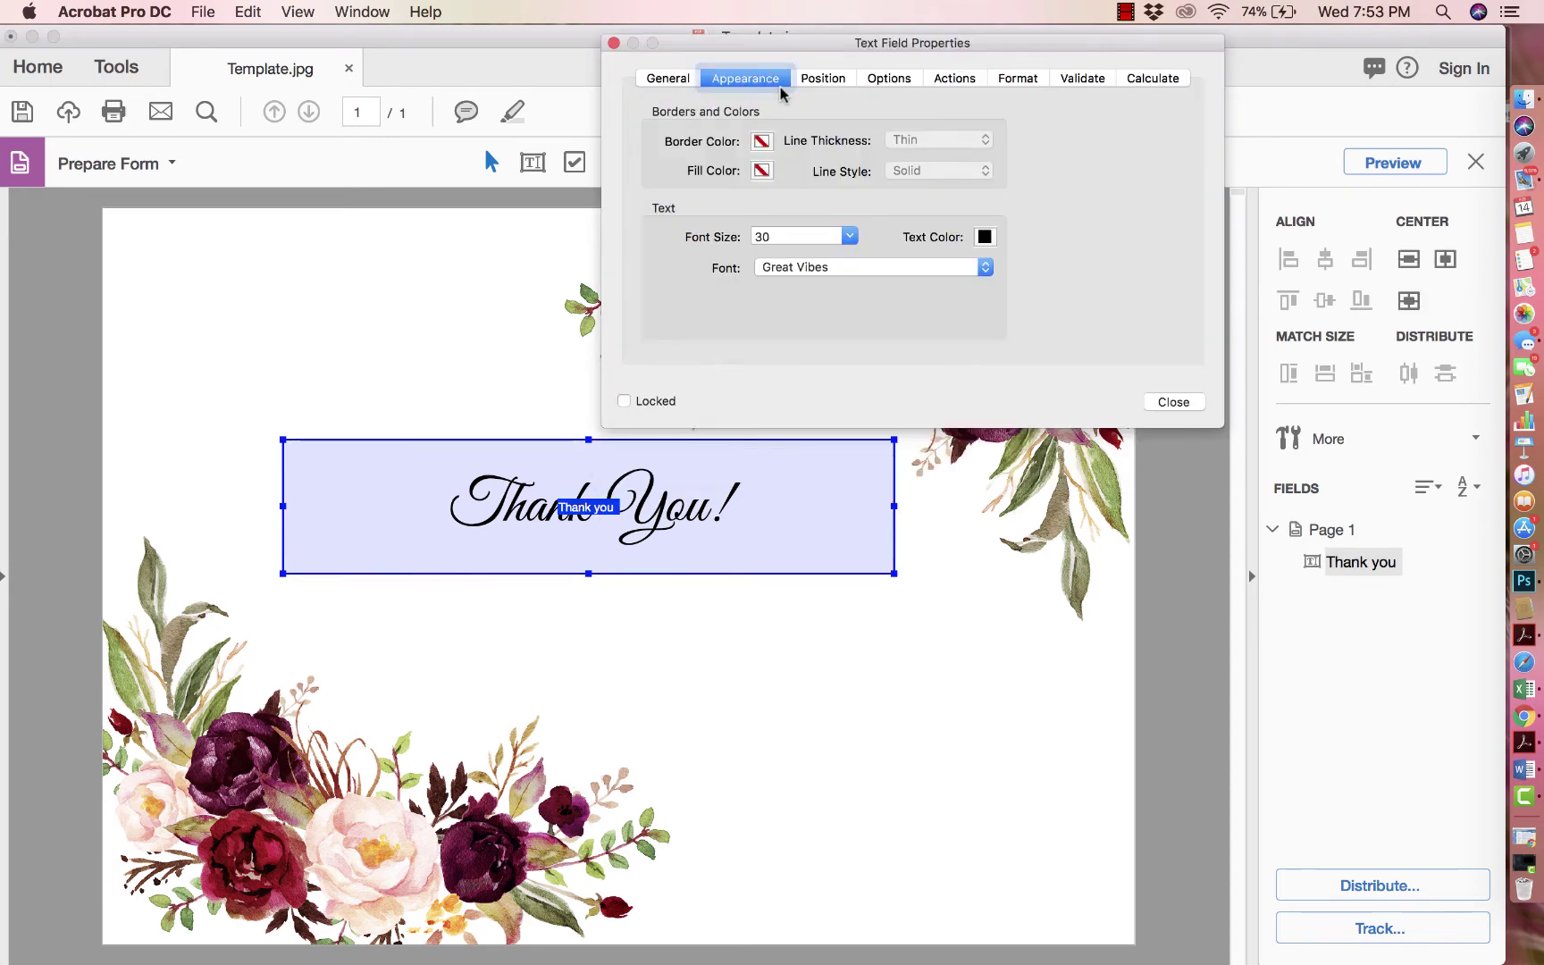
click(789, 237)
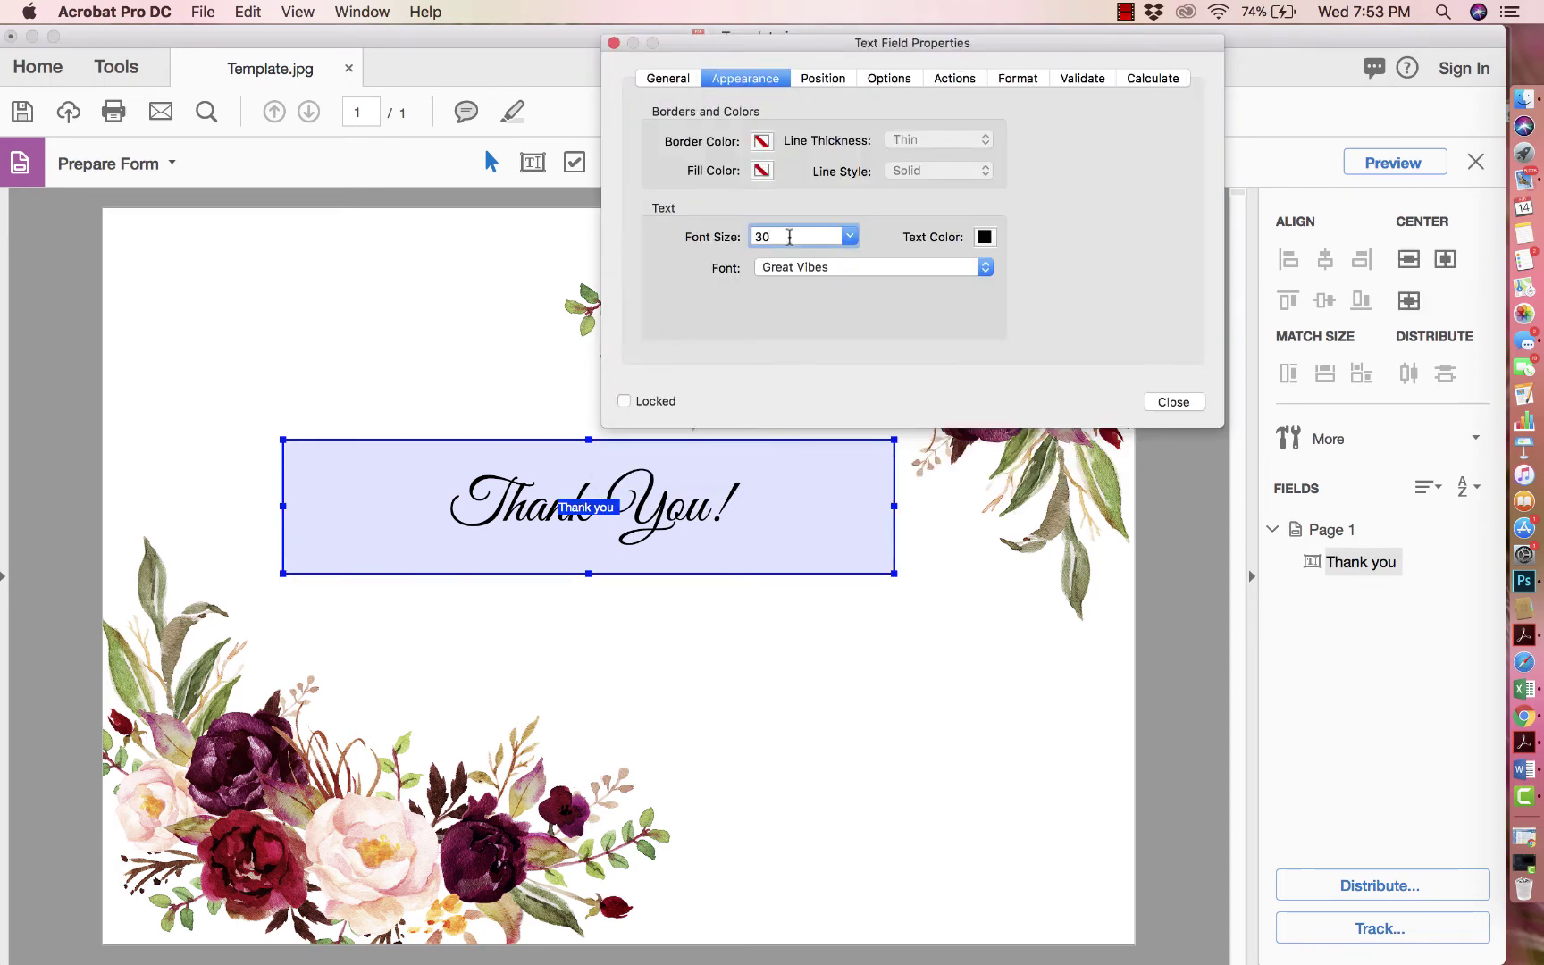
text(45)
click(1162, 404)
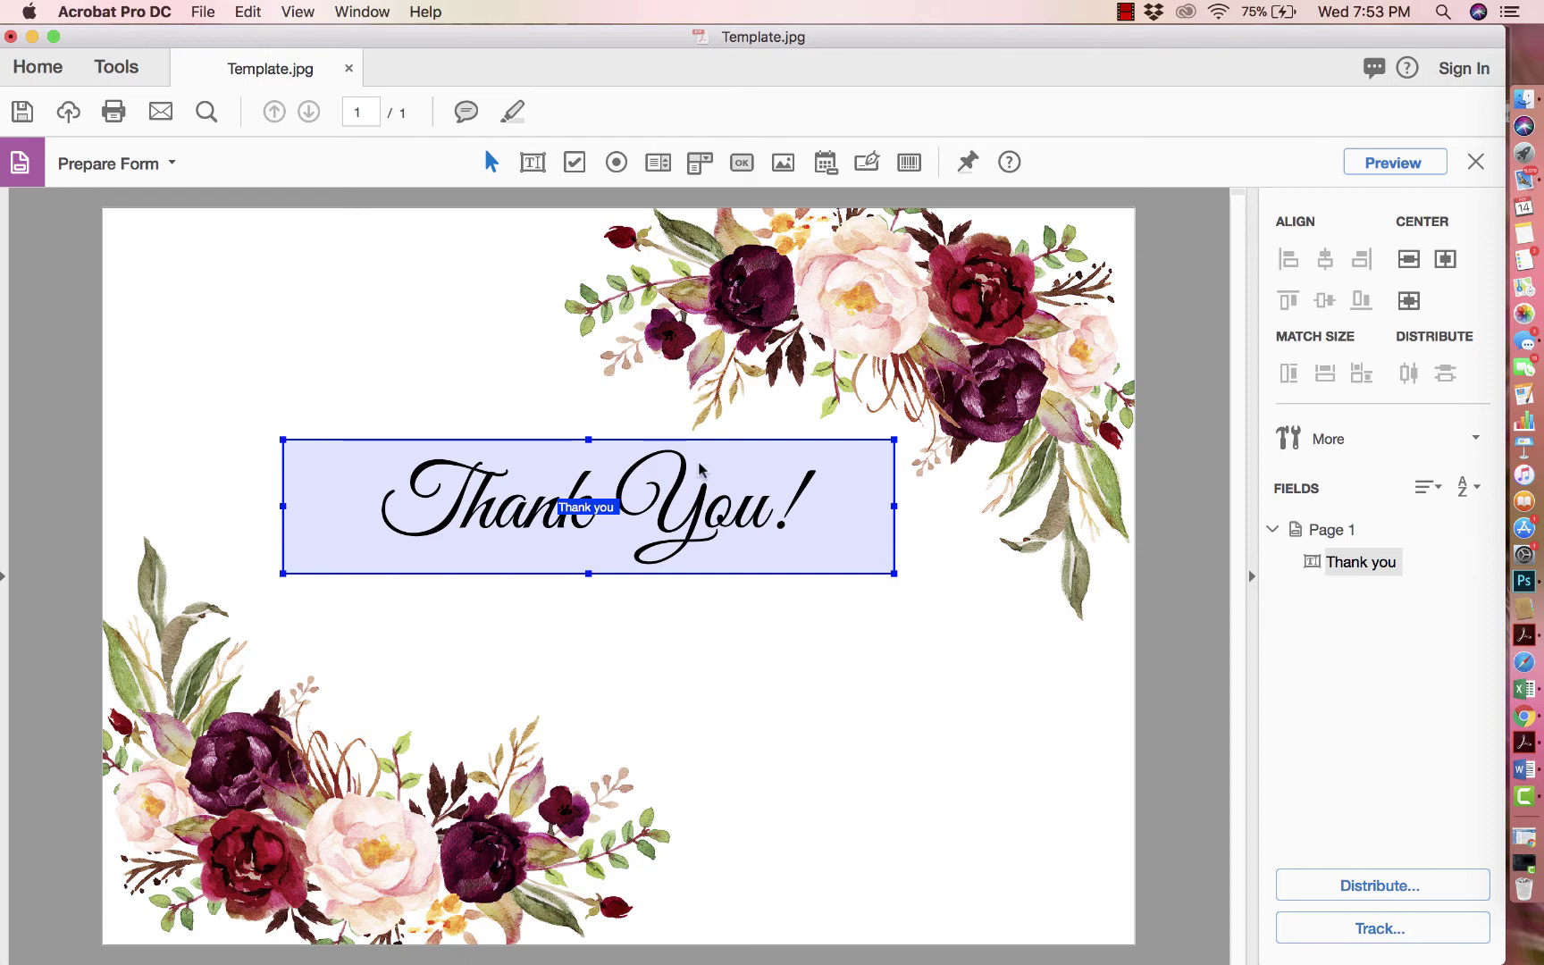
Step: Preview the card, compare its "Thank You!" text size with Sample.jpg, and bring the form window back into view
click(1379, 162)
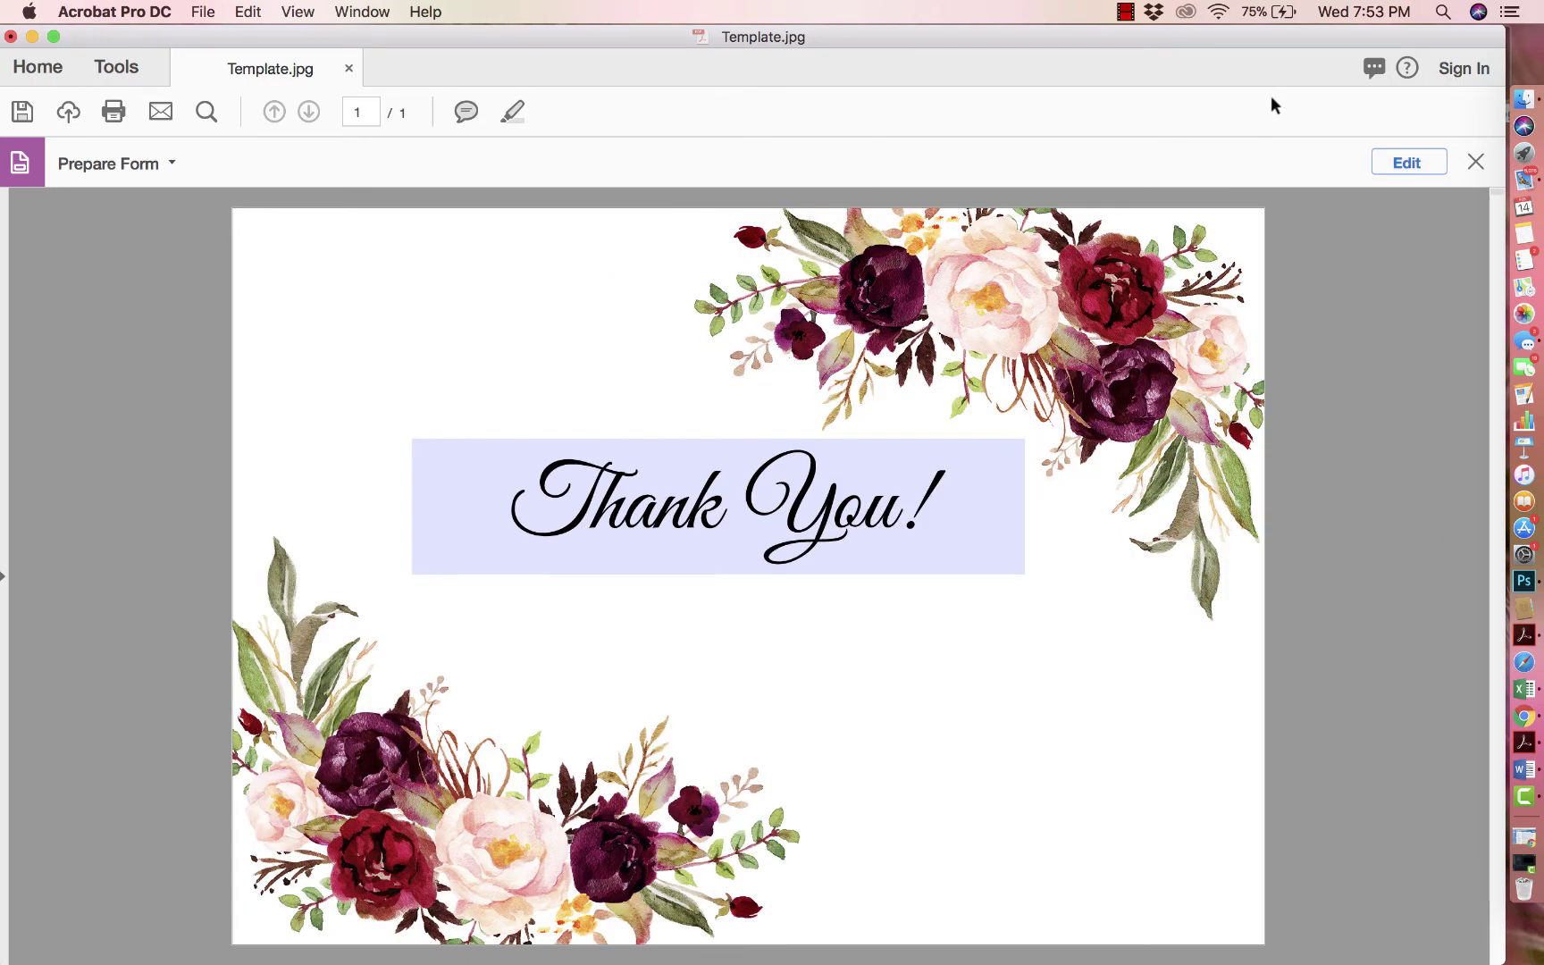
drag(1319, 40, 1010, 40)
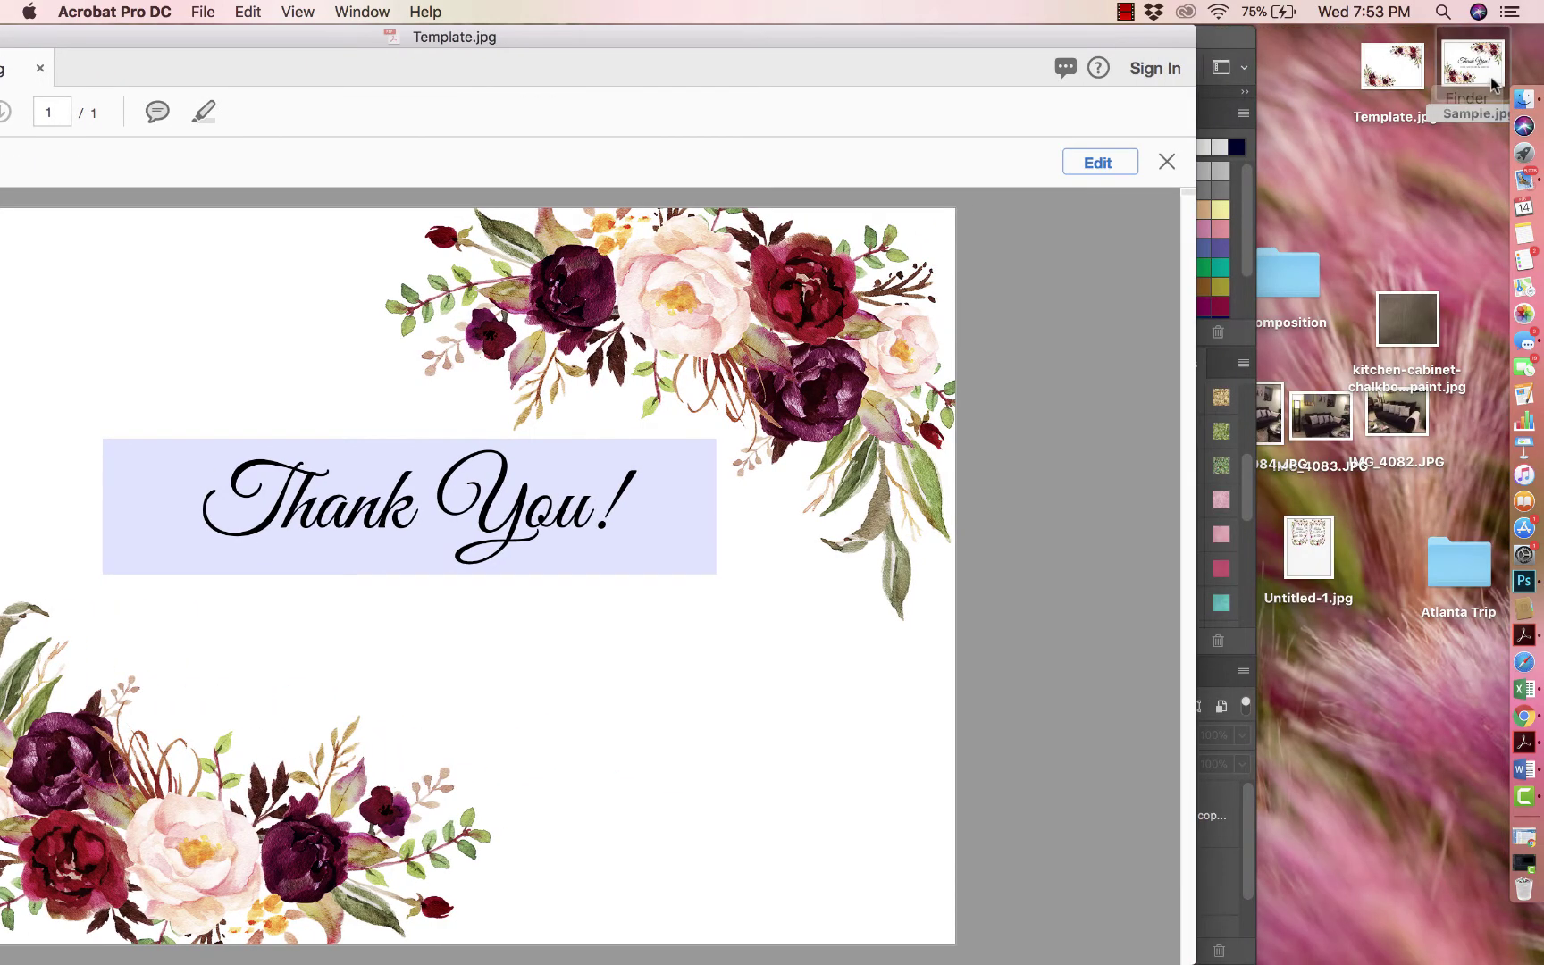
drag(1494, 85, 1403, 213)
double_click(1399, 210)
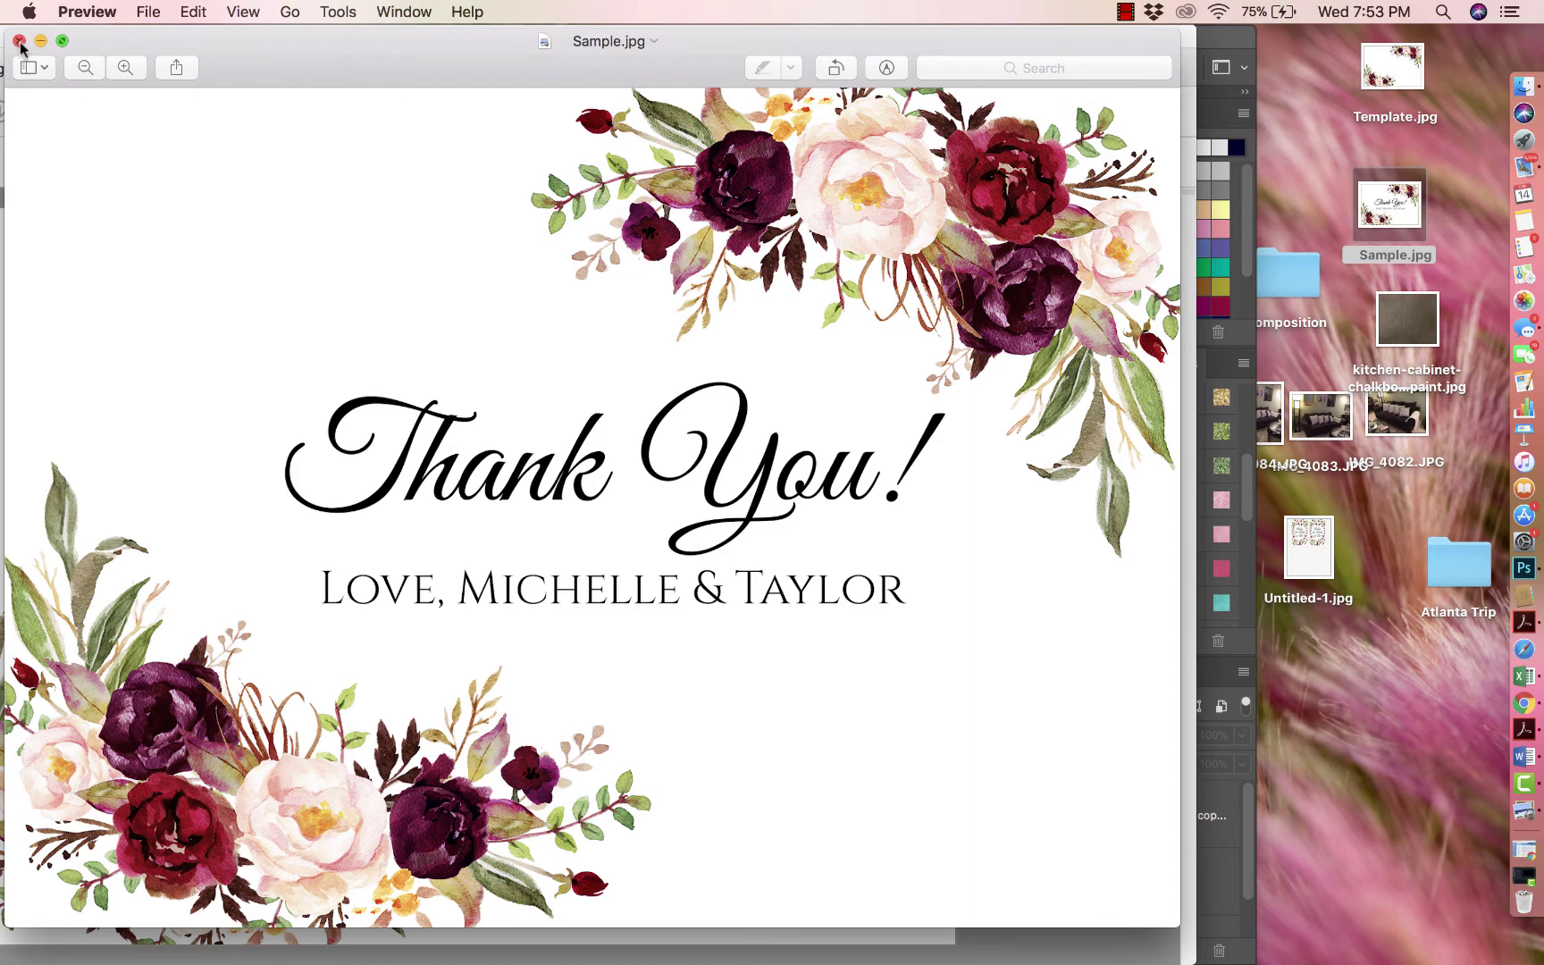
click(19, 41)
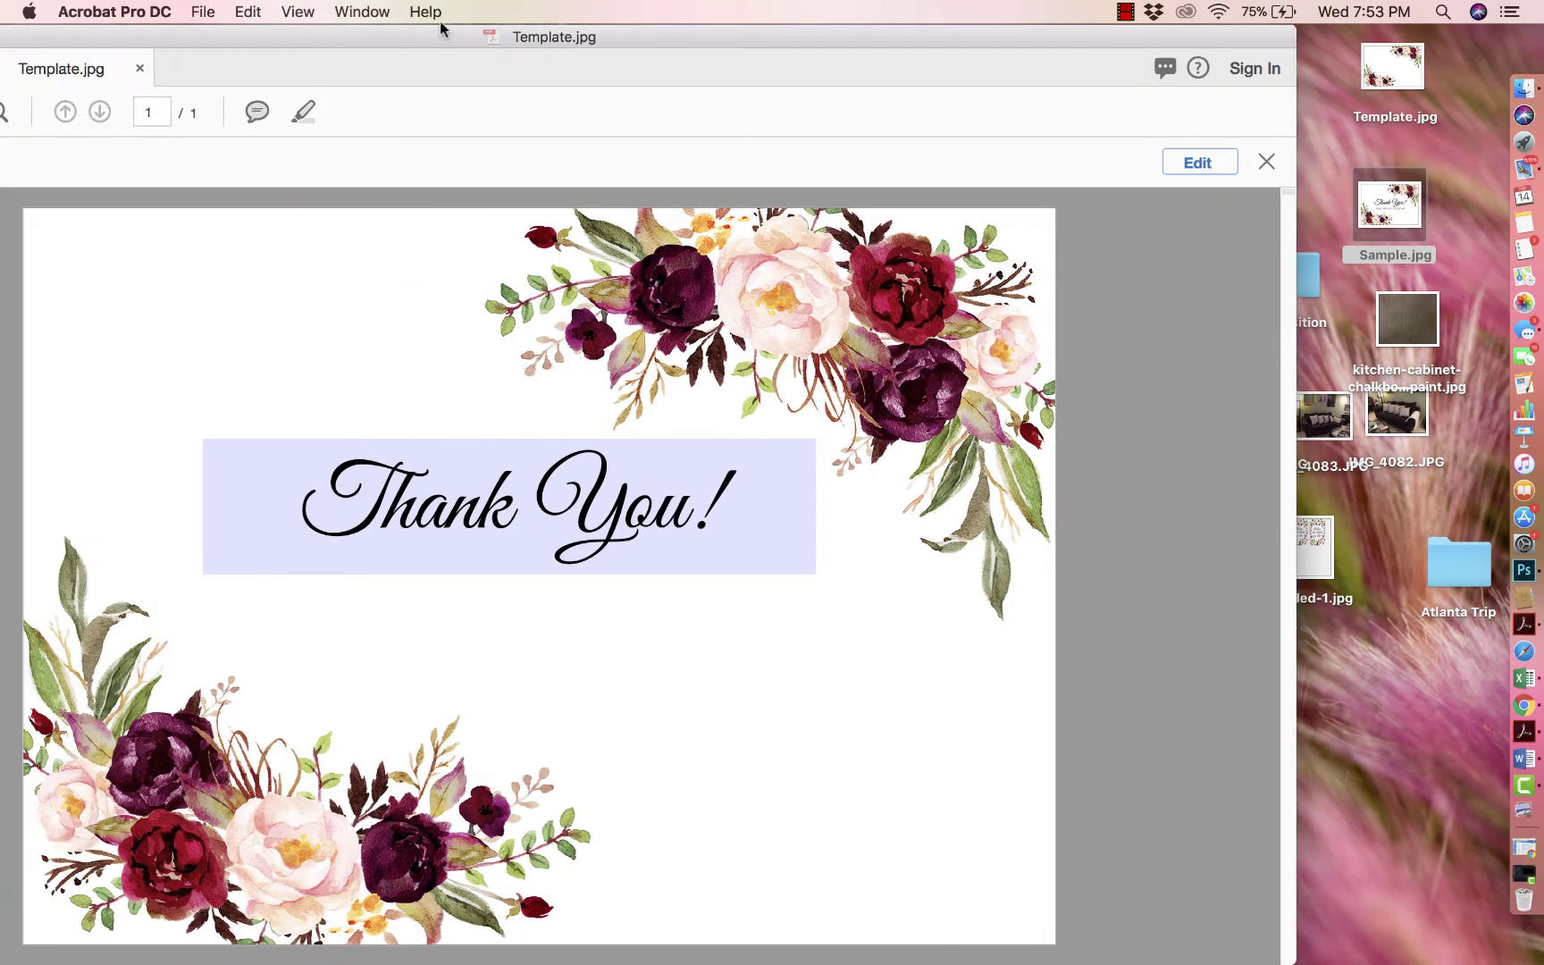
double_click(442, 32)
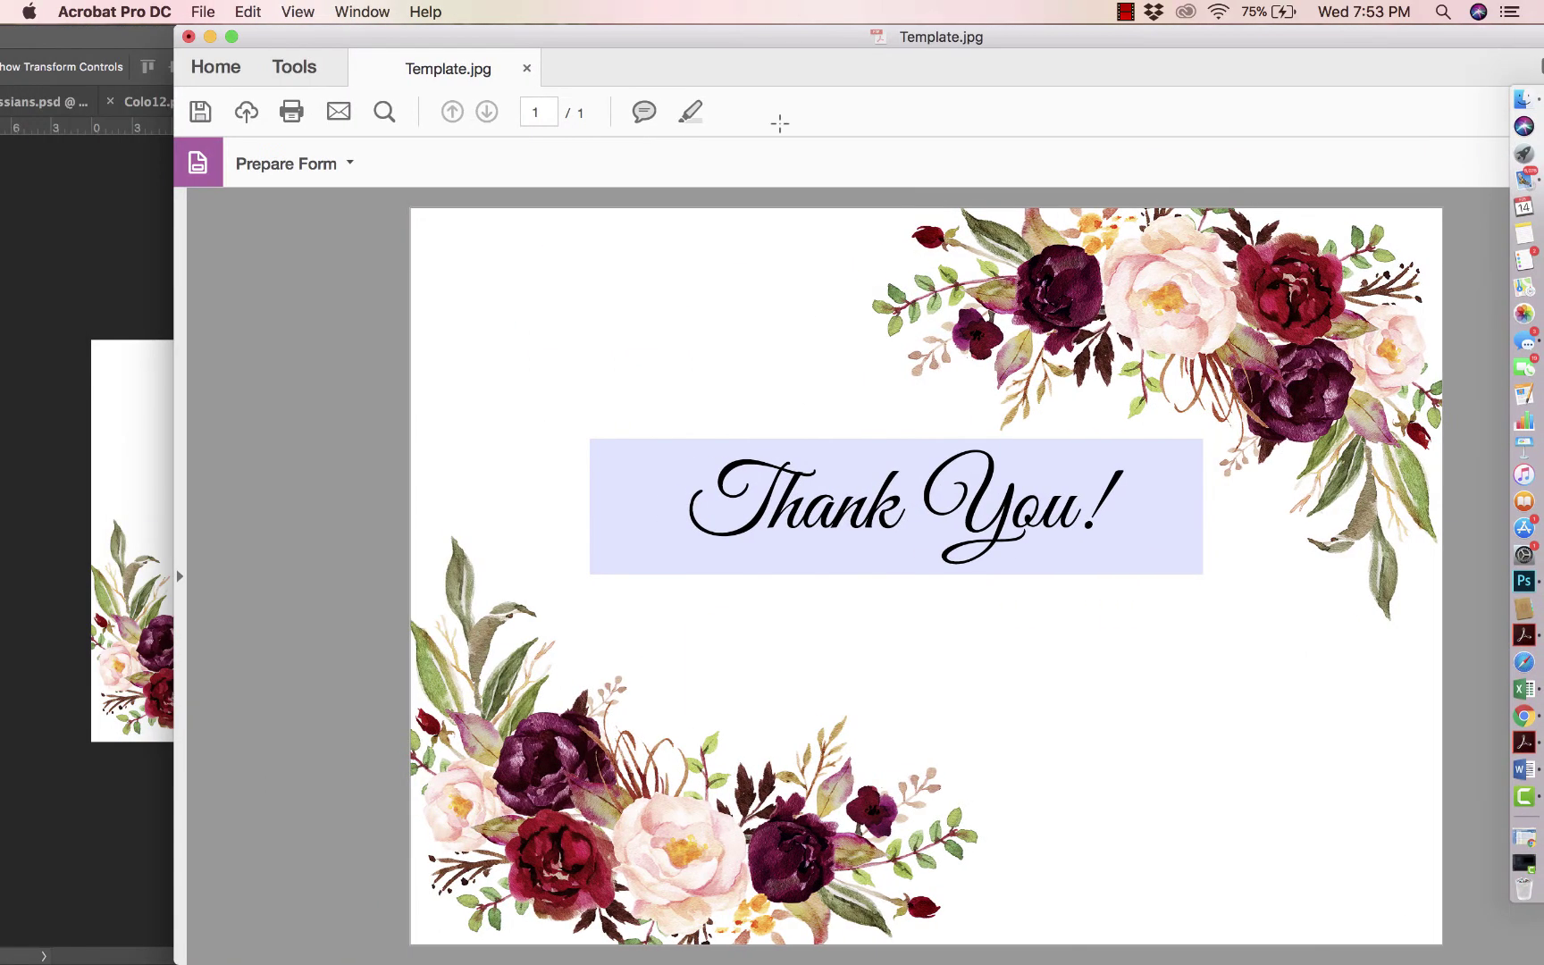
double_click(1351, 36)
Step: Return to form editing and set the "Thank you" field's font size to 55
click(1428, 162)
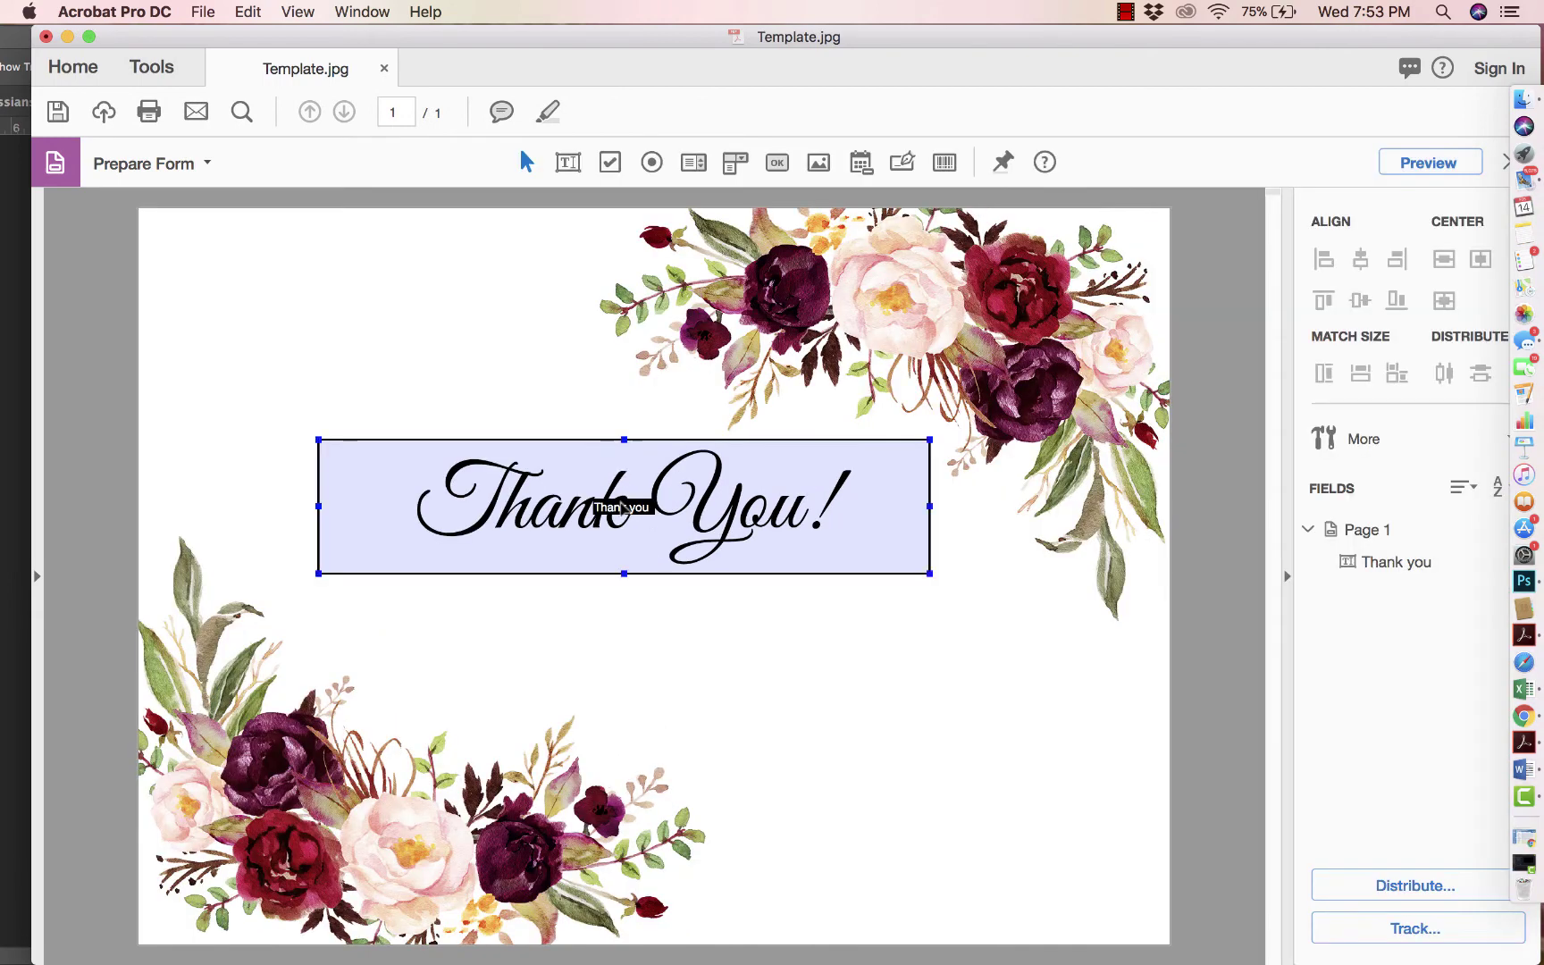
double_click(623, 506)
click(777, 237)
text(45)
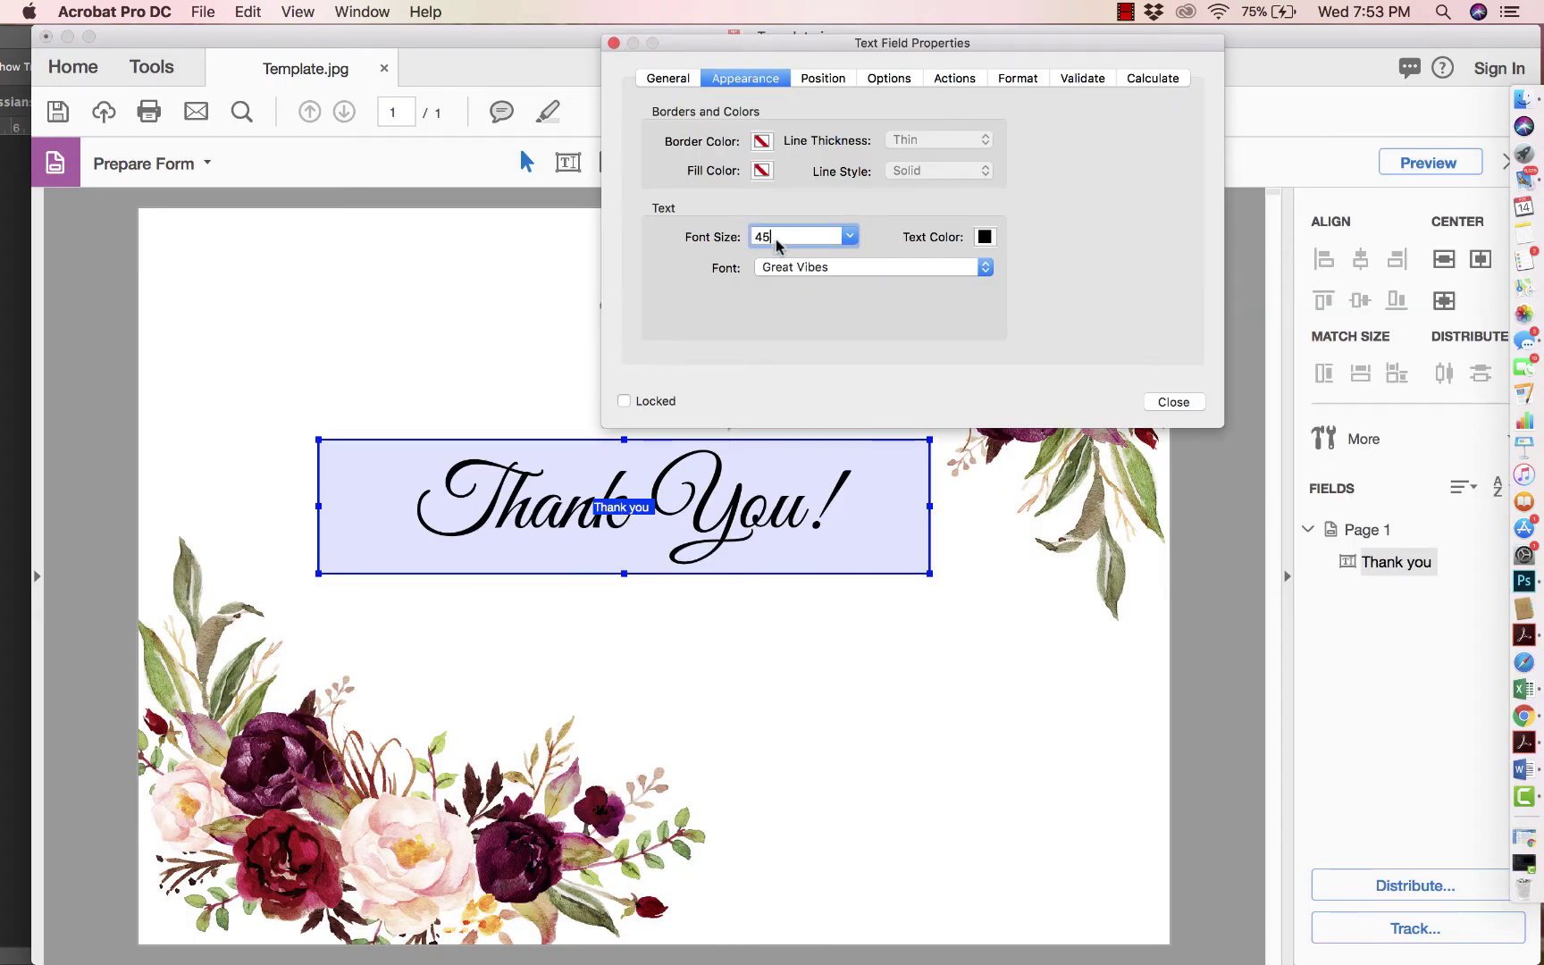
key(BackSpace)
key(BackSpace)
text(55)
click(1155, 399)
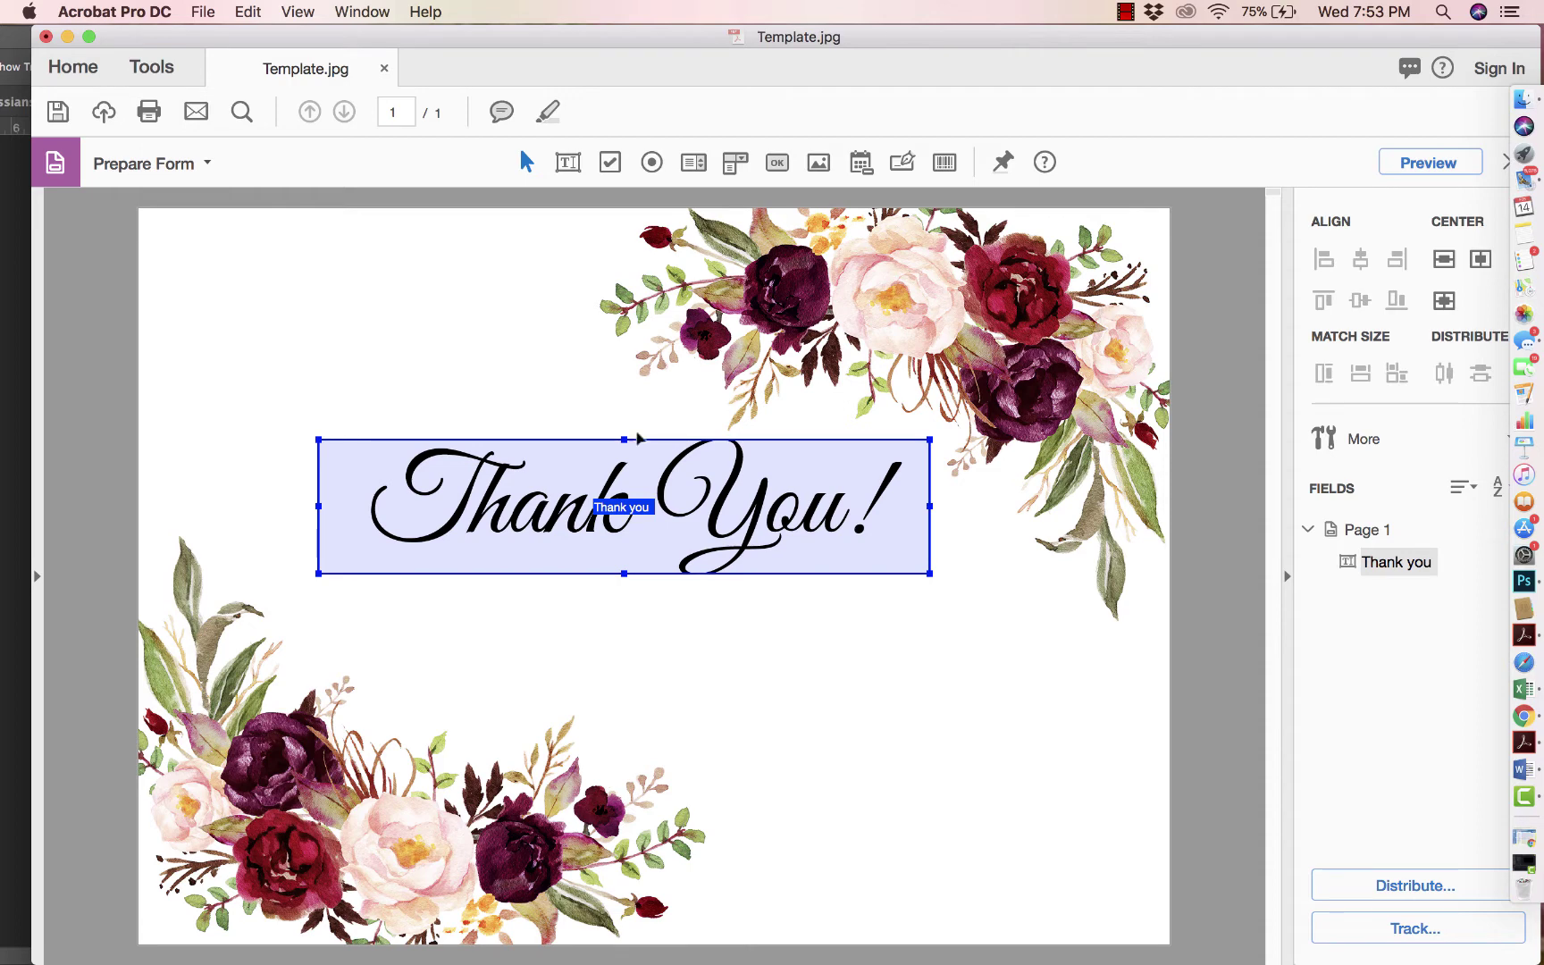
Step: Reduce the "Thank you" field's font size to 50 and close its properties
double_click(622, 501)
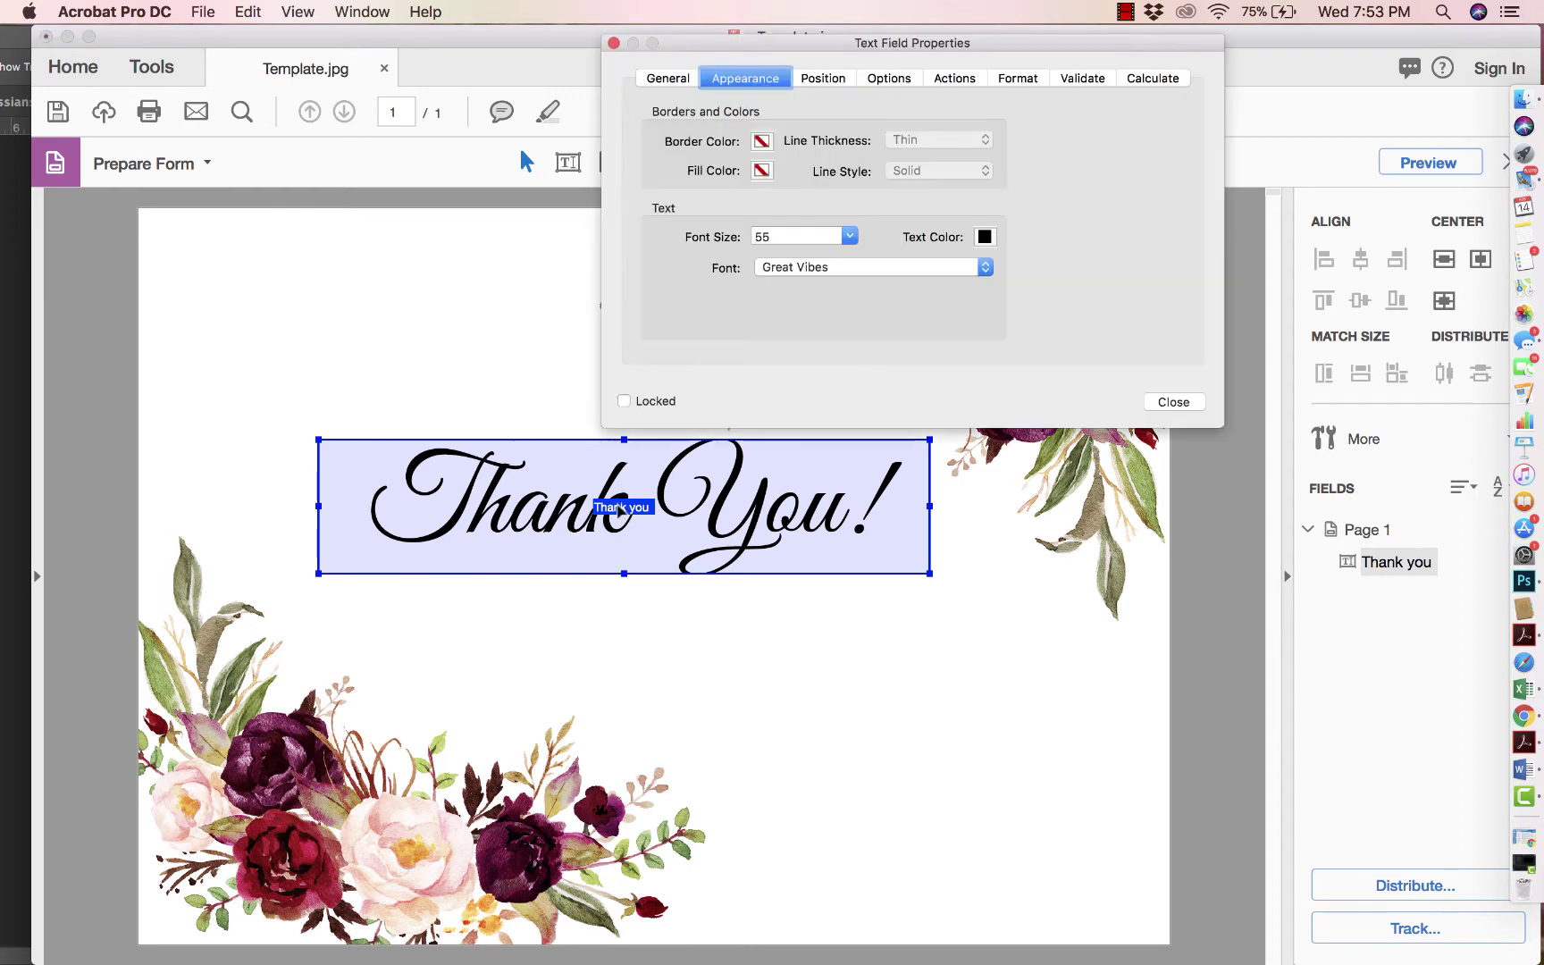
double_click(774, 234)
text(55)
key(BackSpace)
key(BackSpace)
text(300)
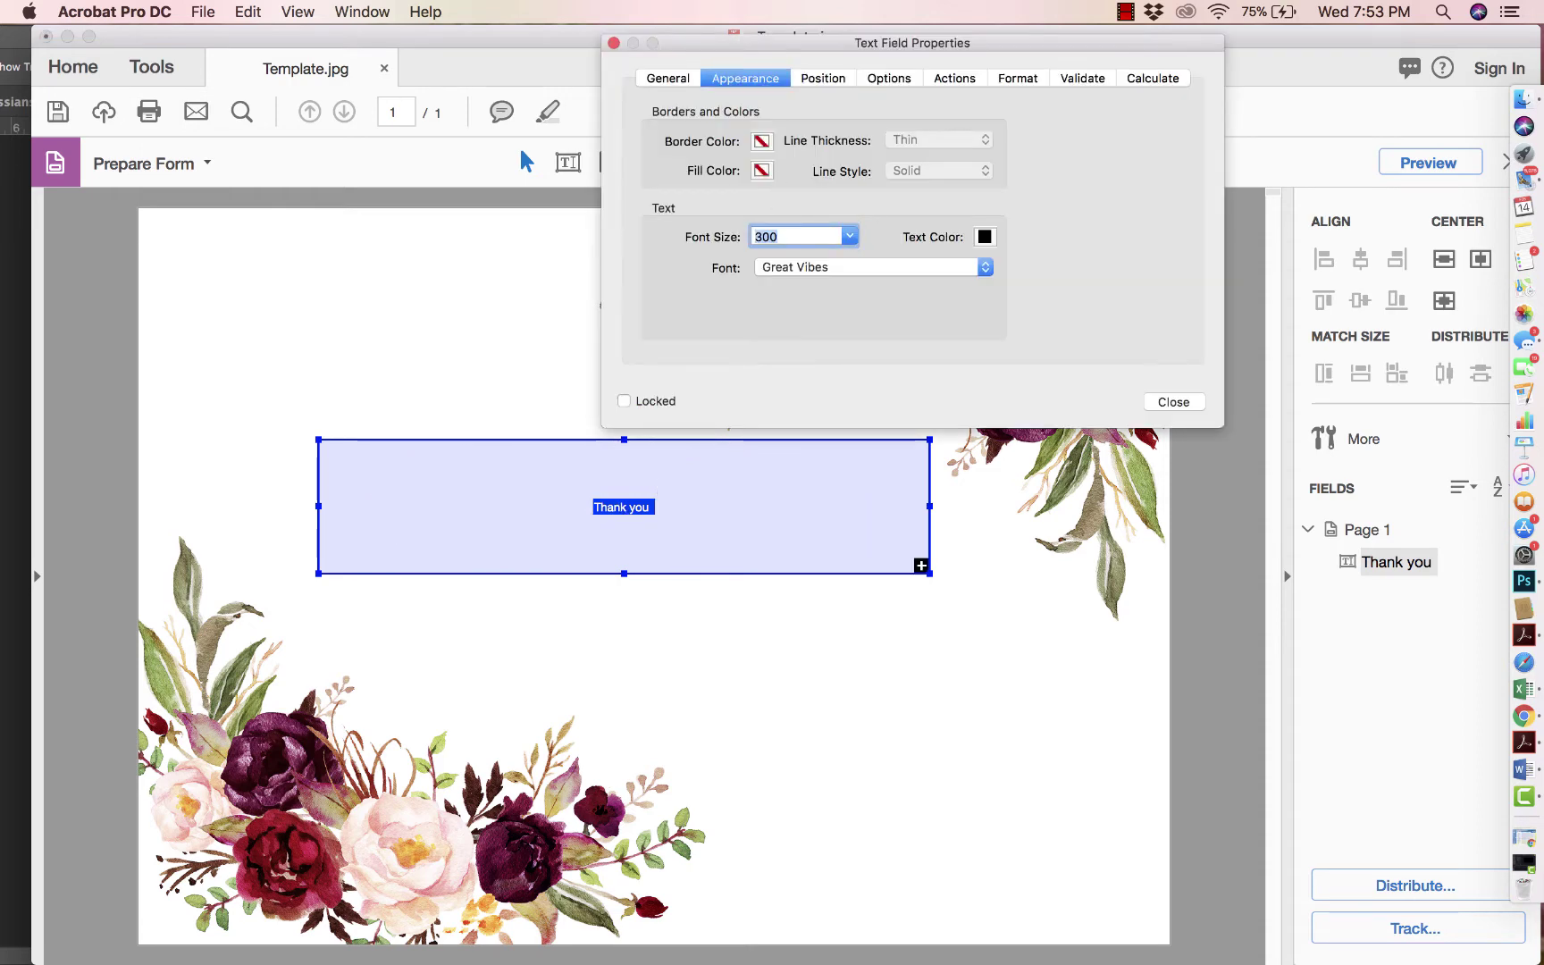
key(super+a)
text(50)
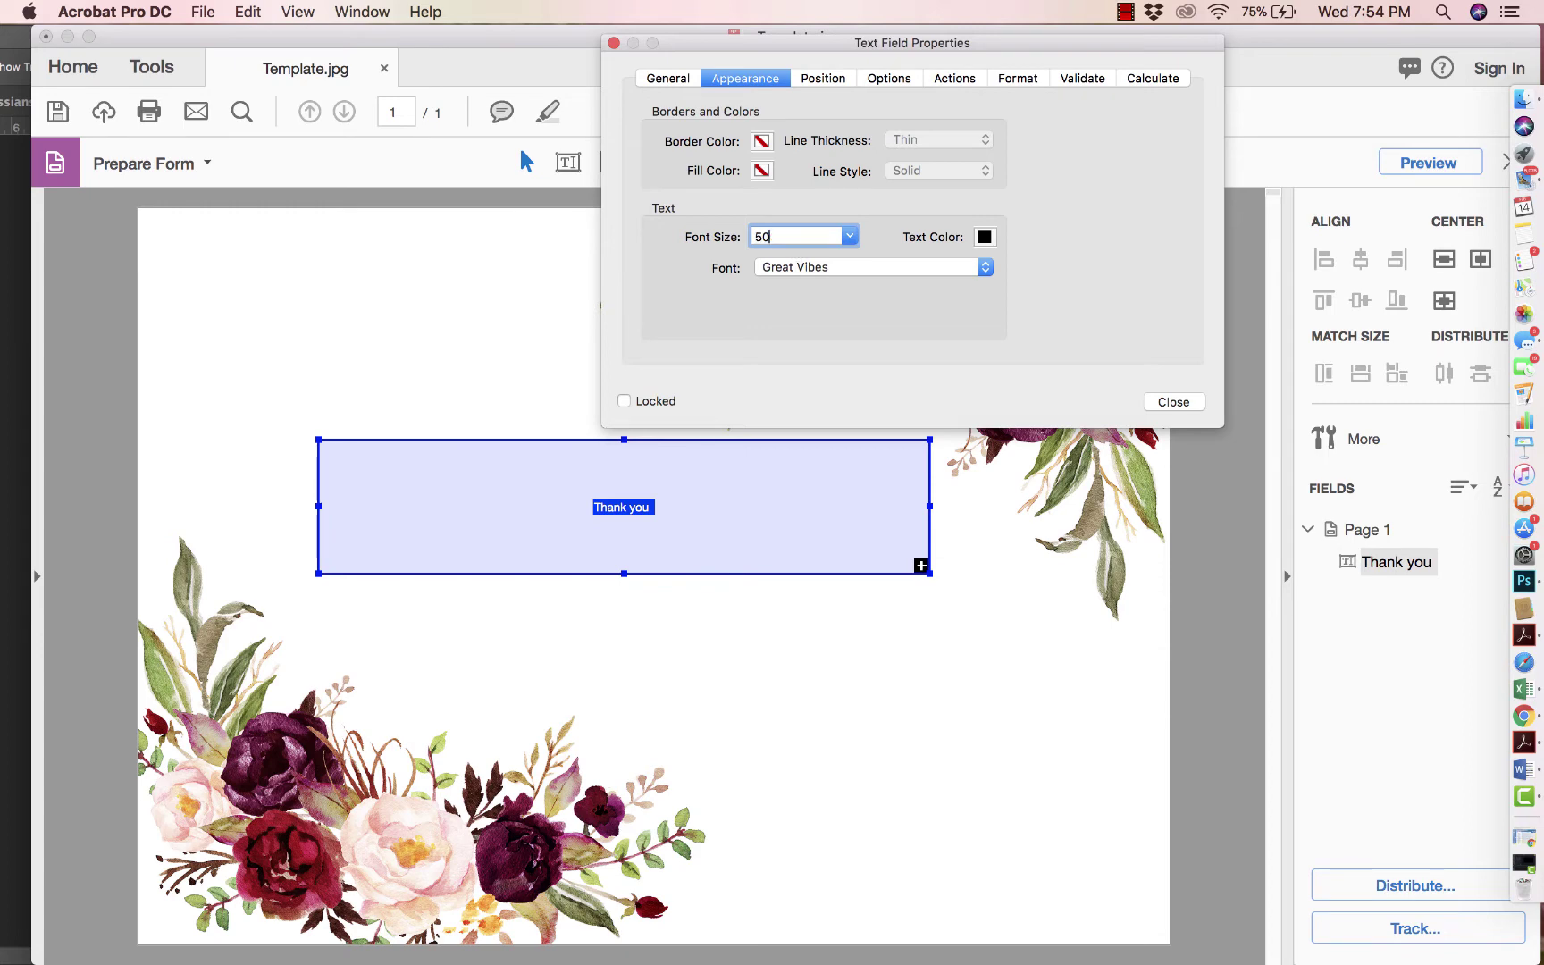
key(Return)
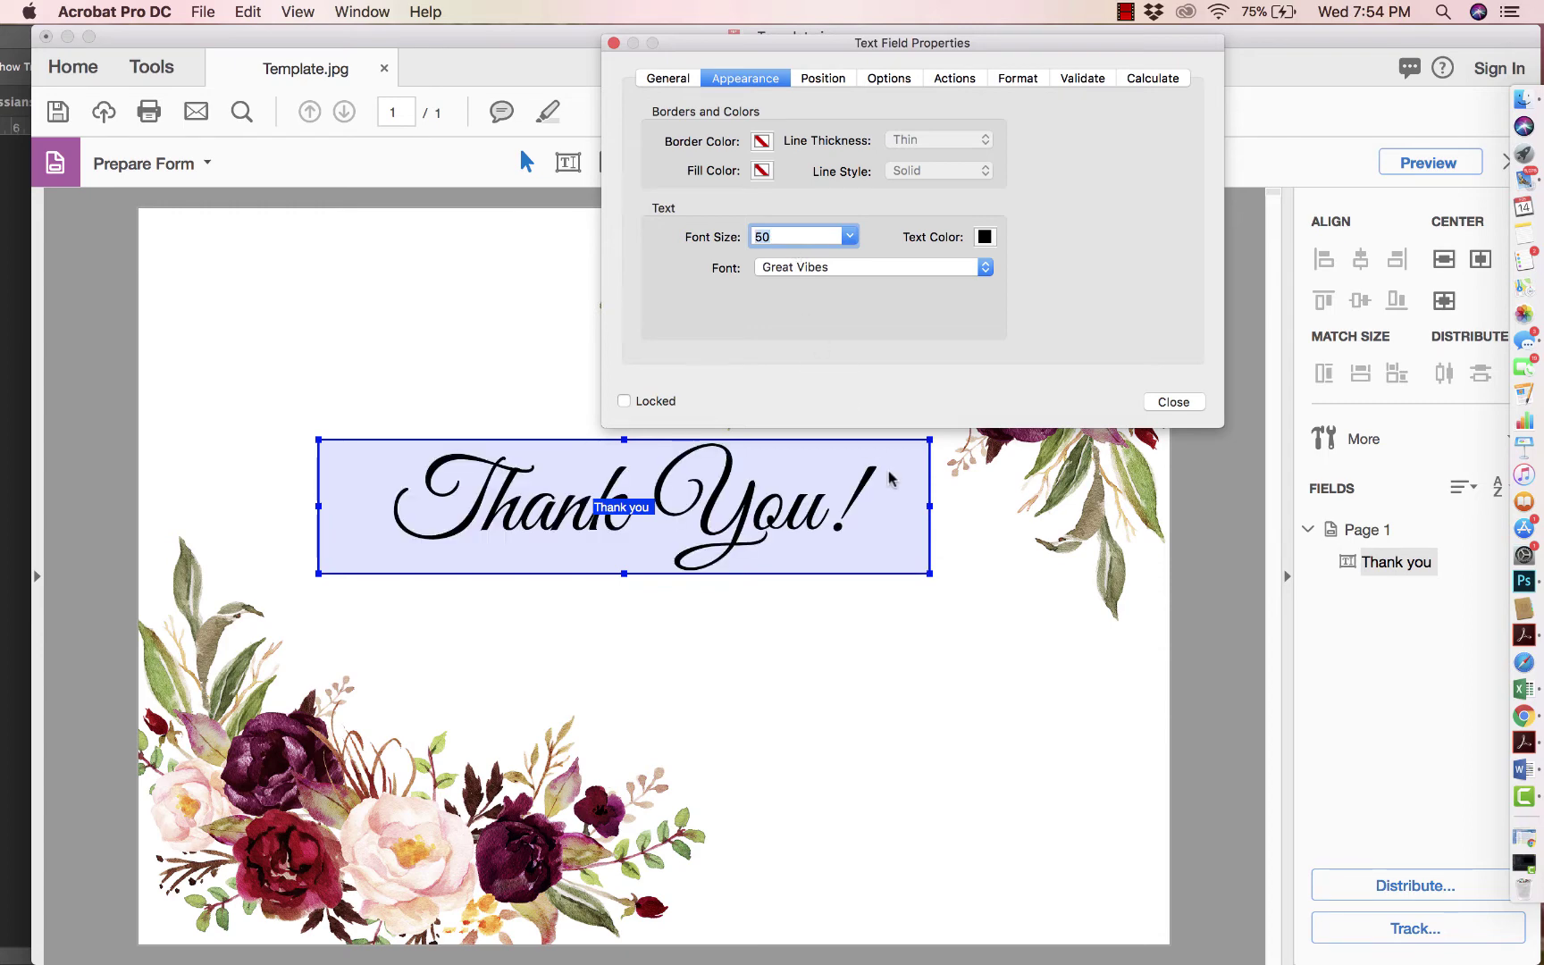
click(1190, 403)
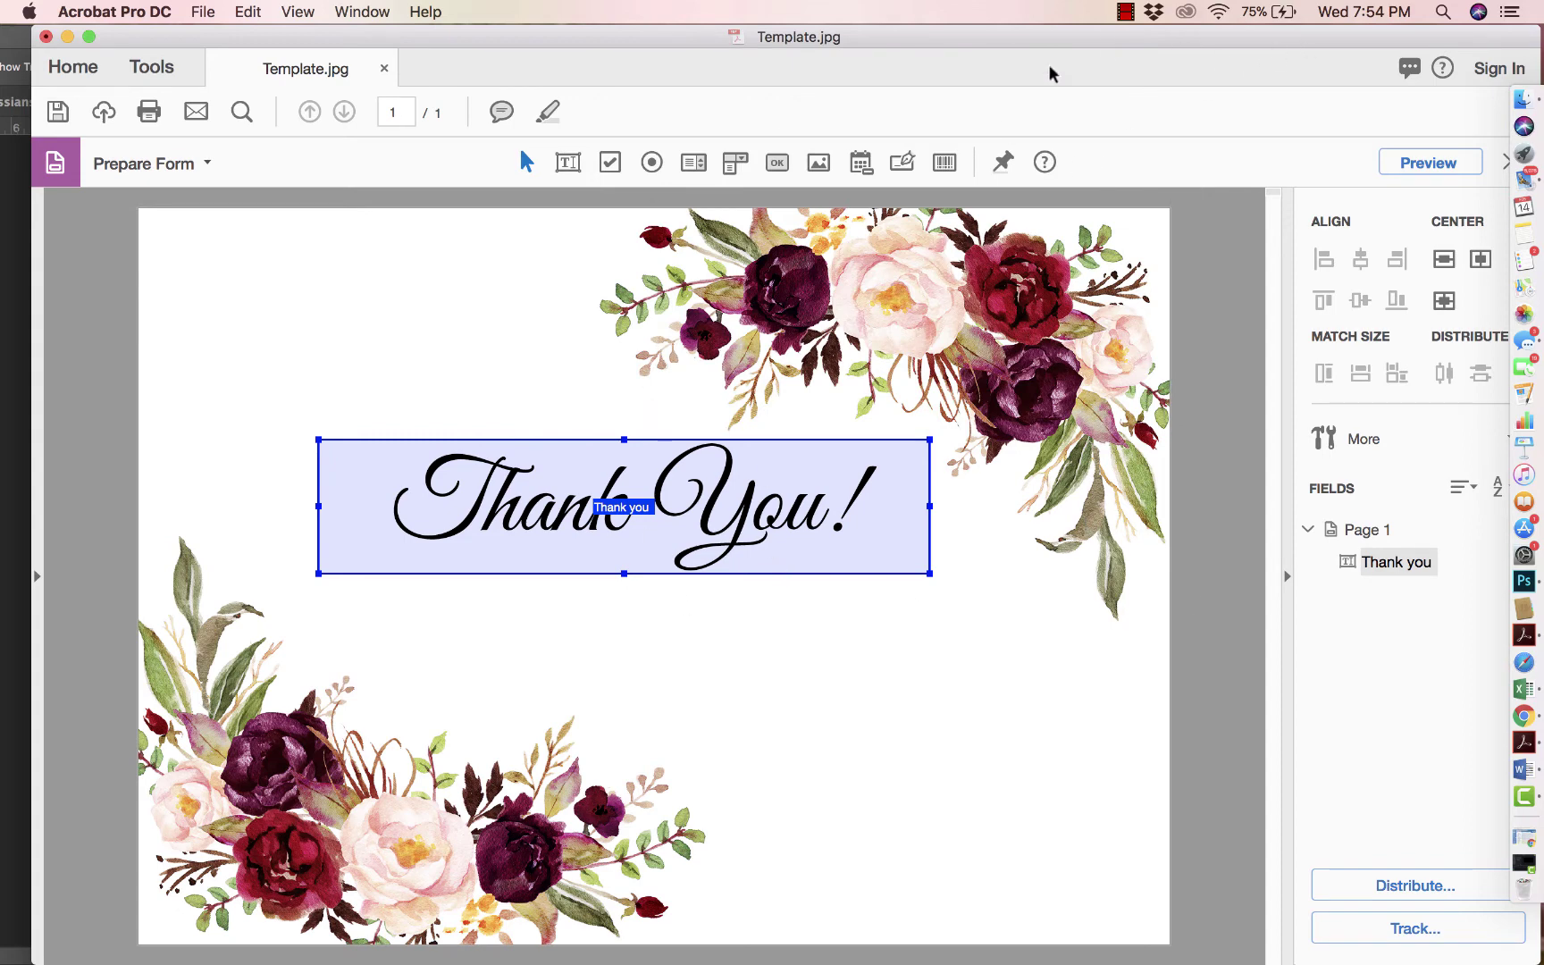
Step: Add a second text field below the "Thank you" field and enlarge it to about 4.43 in wide and 0.55 in high
click(569, 163)
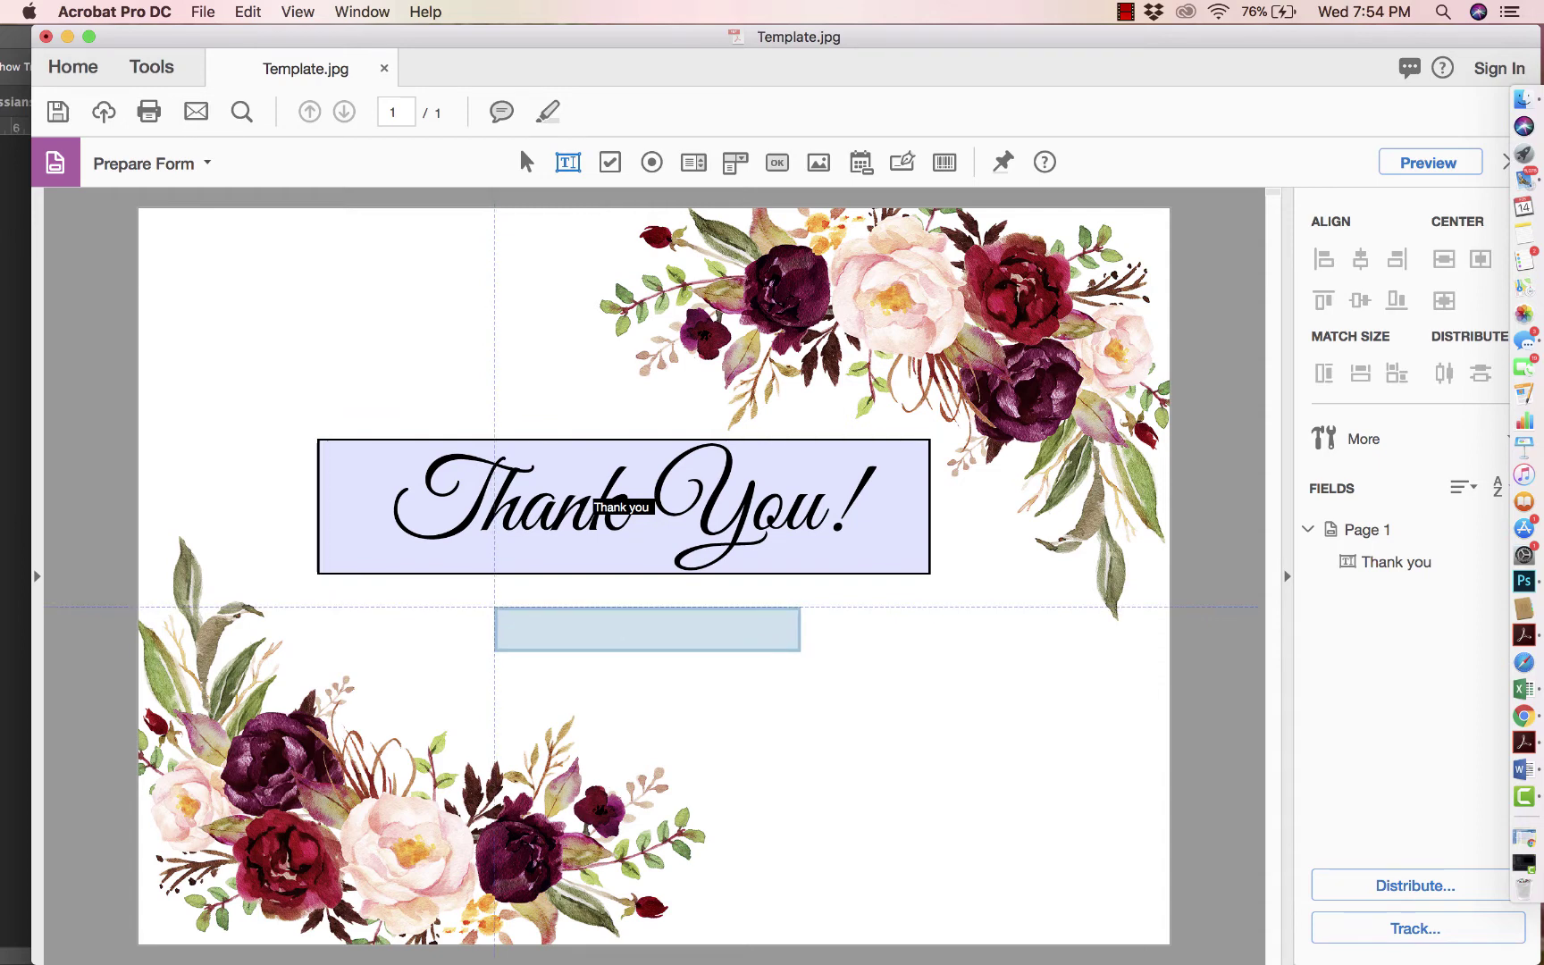
click(496, 610)
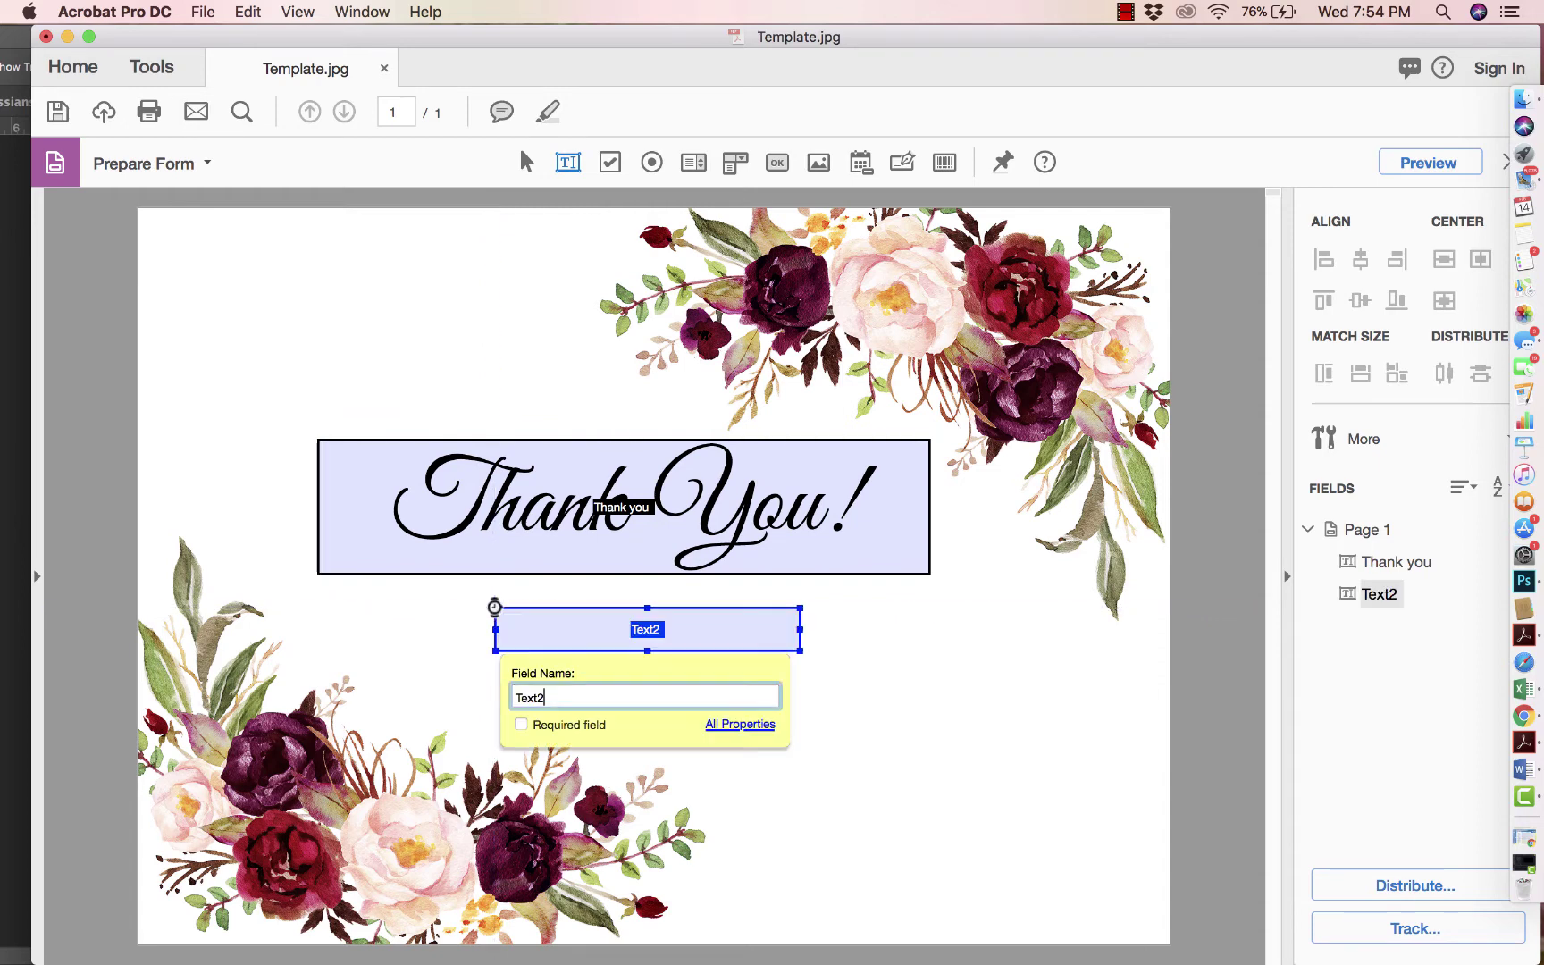
click(808, 632)
click(800, 631)
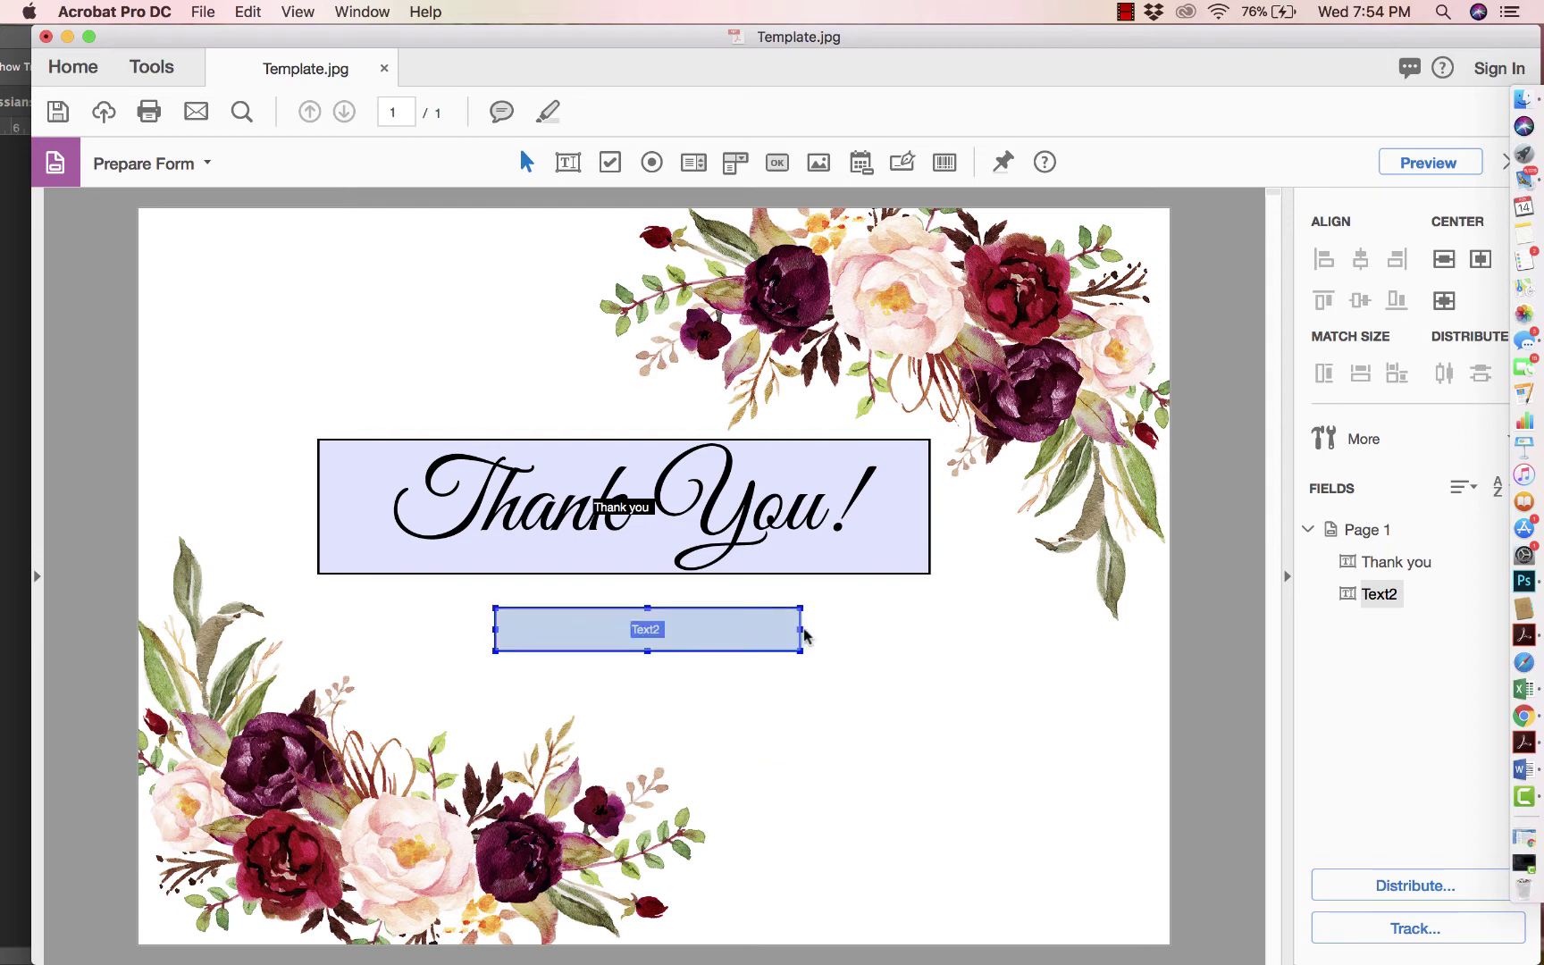
drag(803, 633, 957, 625)
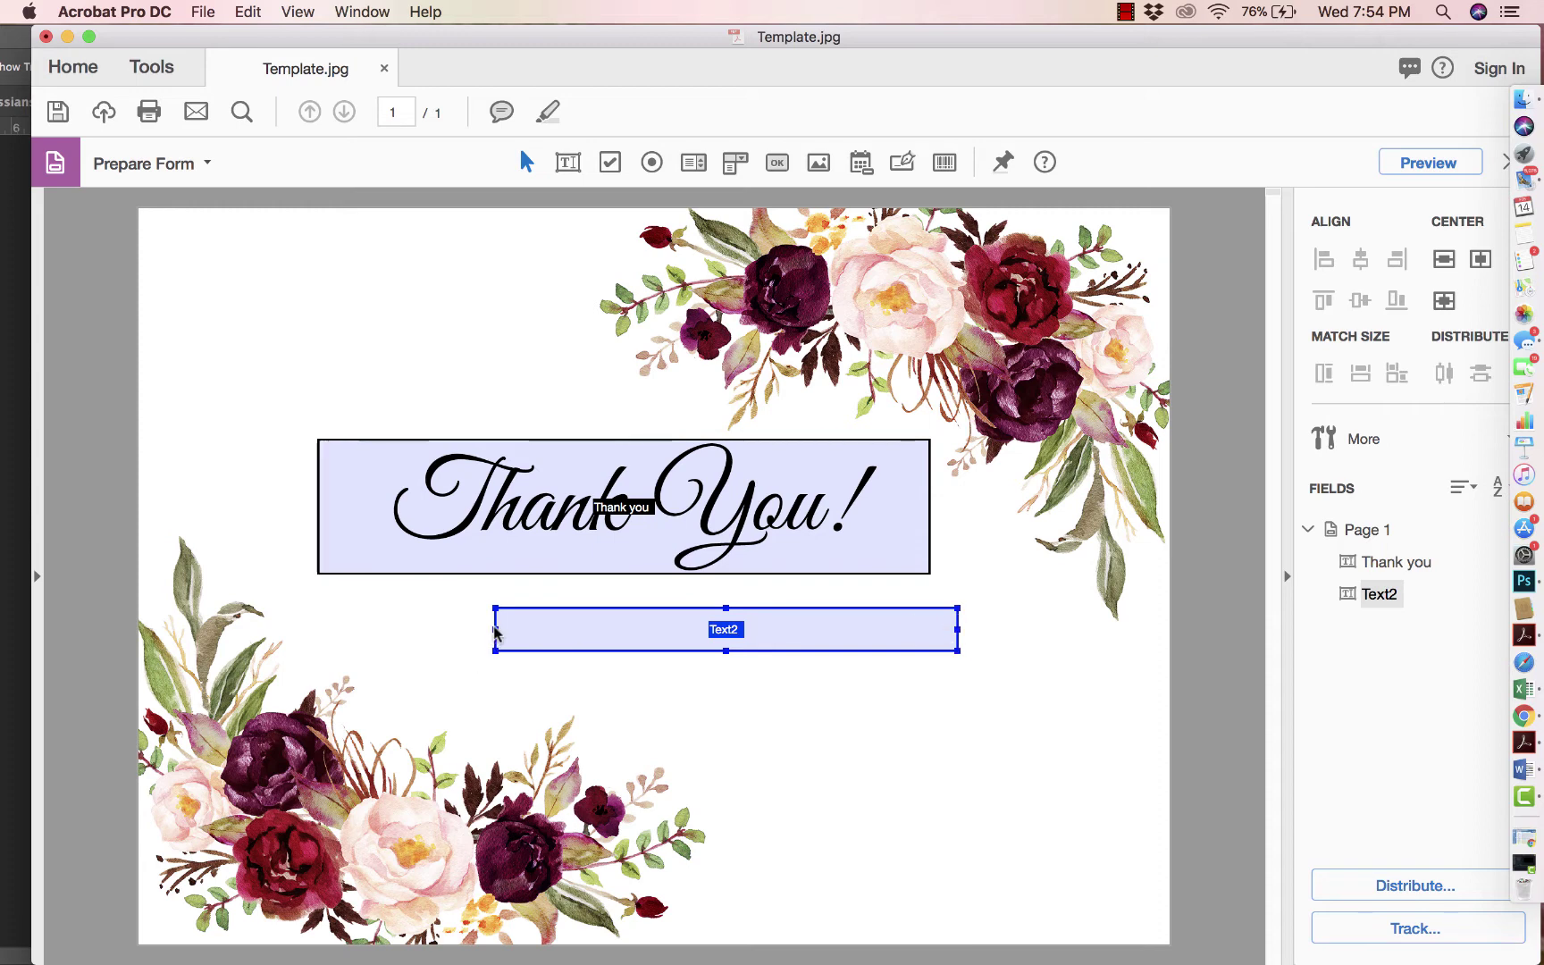
drag(496, 632, 307, 630)
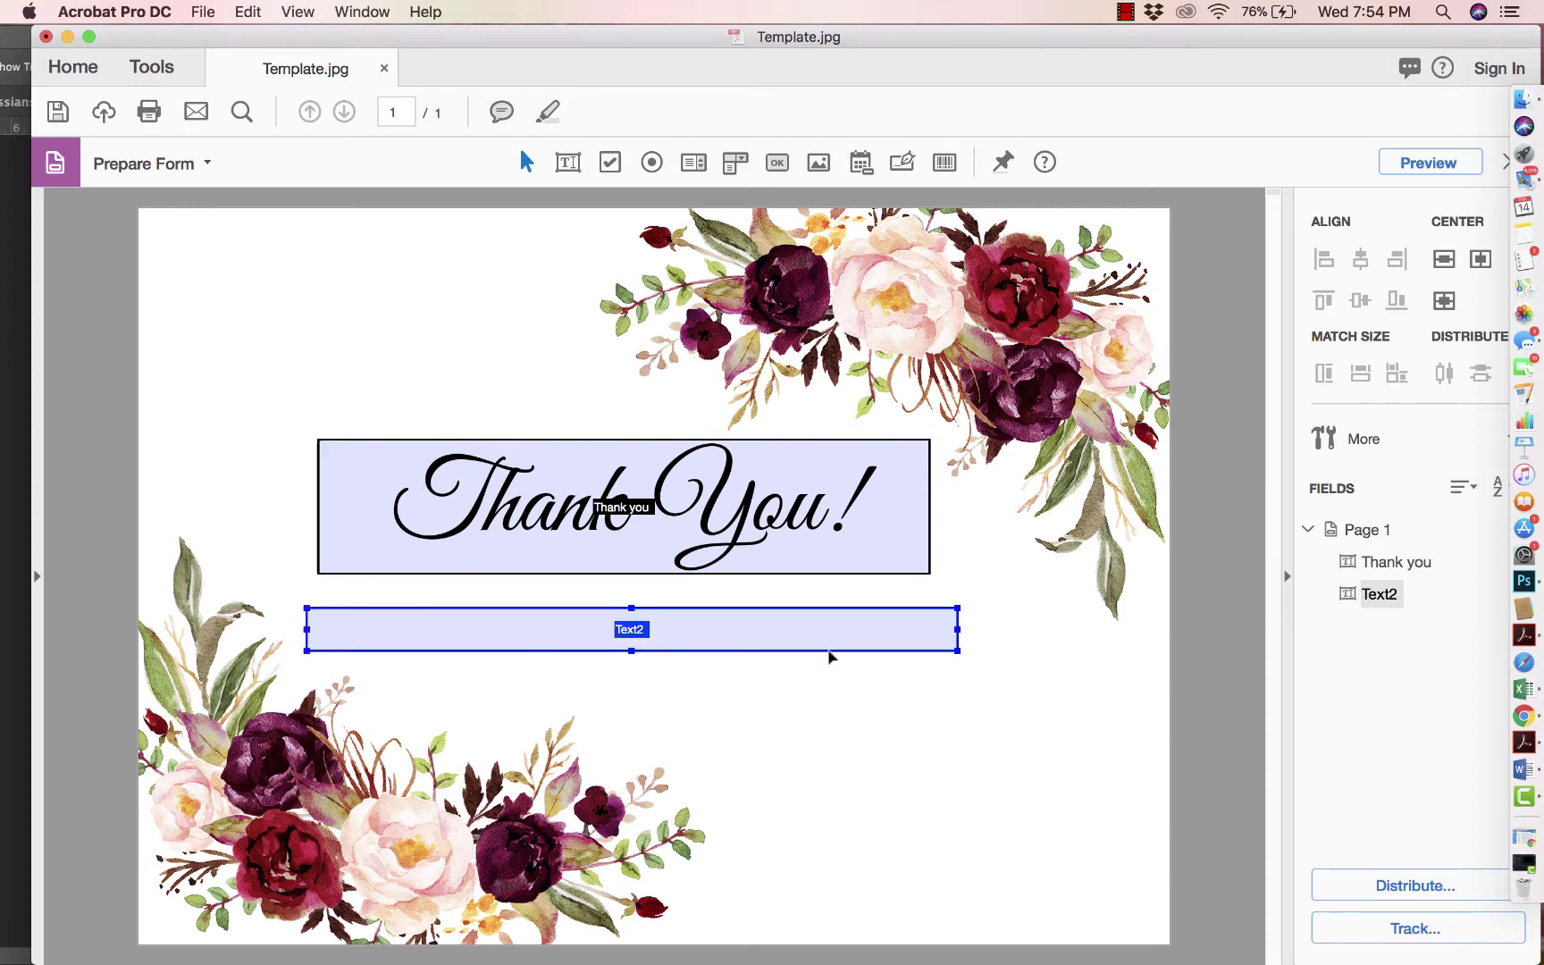
drag(631, 650, 632, 688)
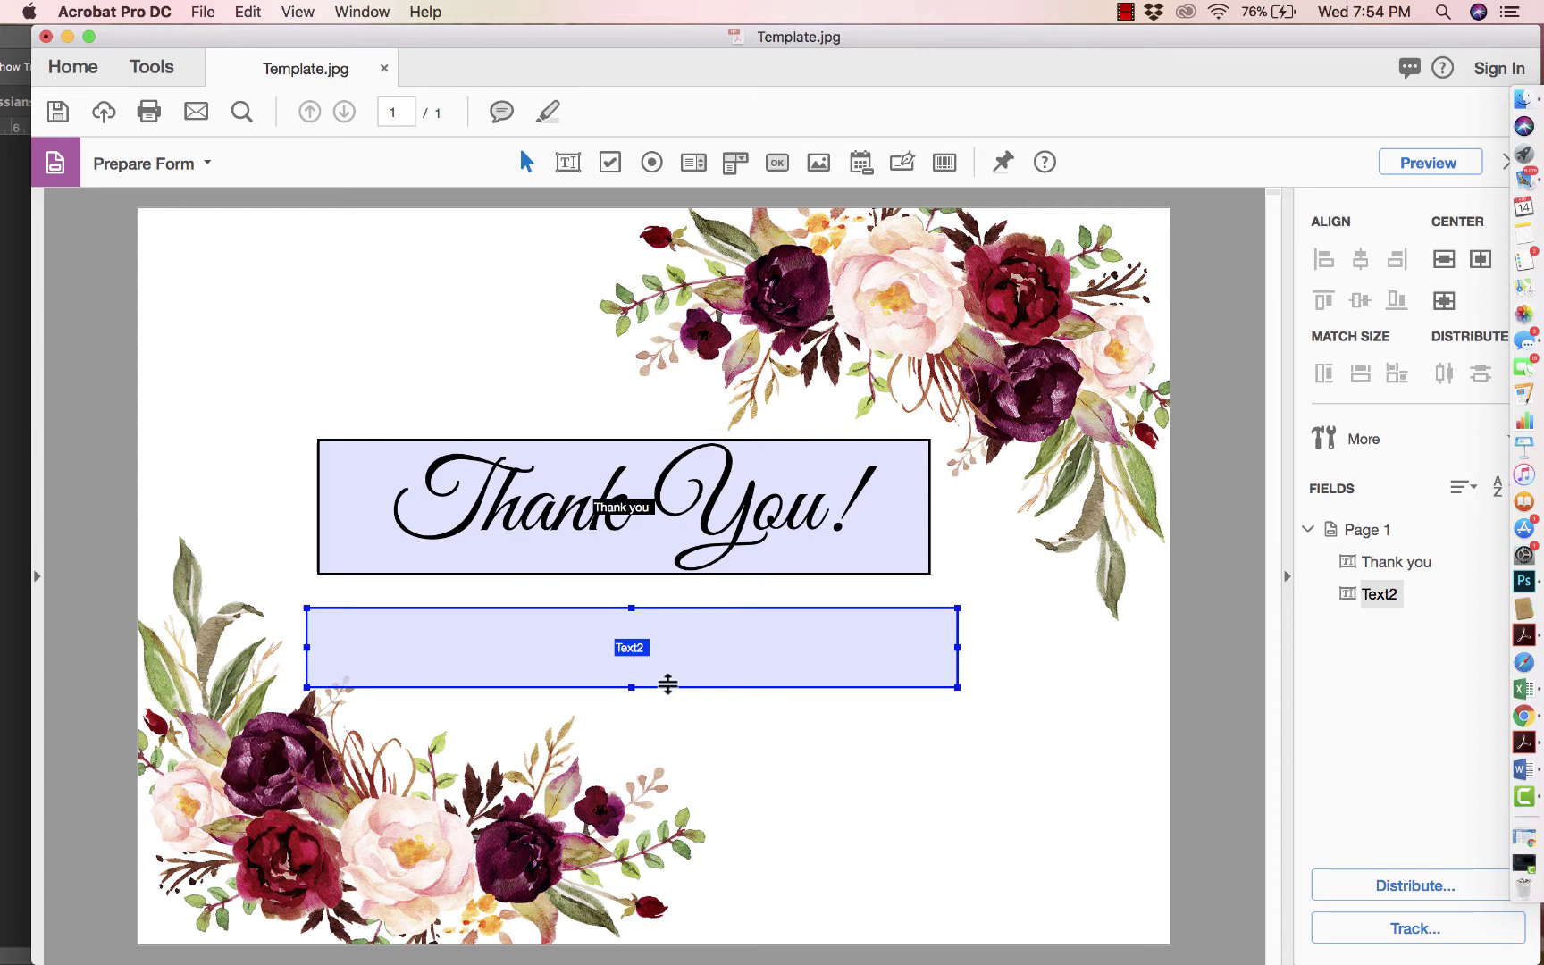
Step: Open the new lower text field's properties and rename the field Names
double_click(631, 654)
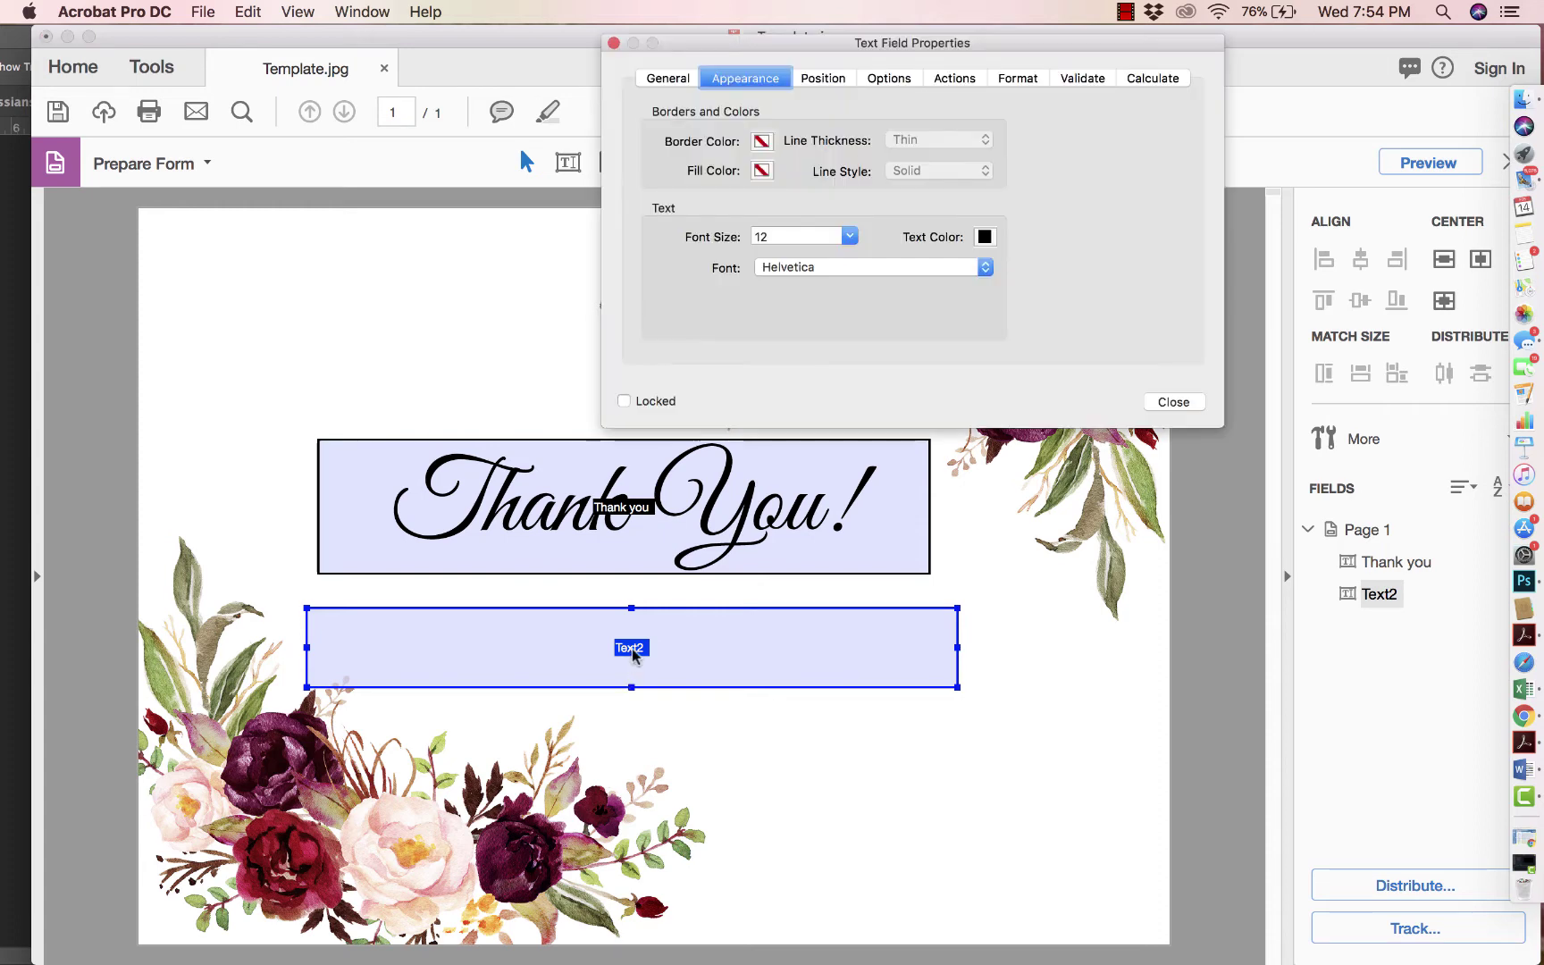
click(695, 79)
double_click(798, 114)
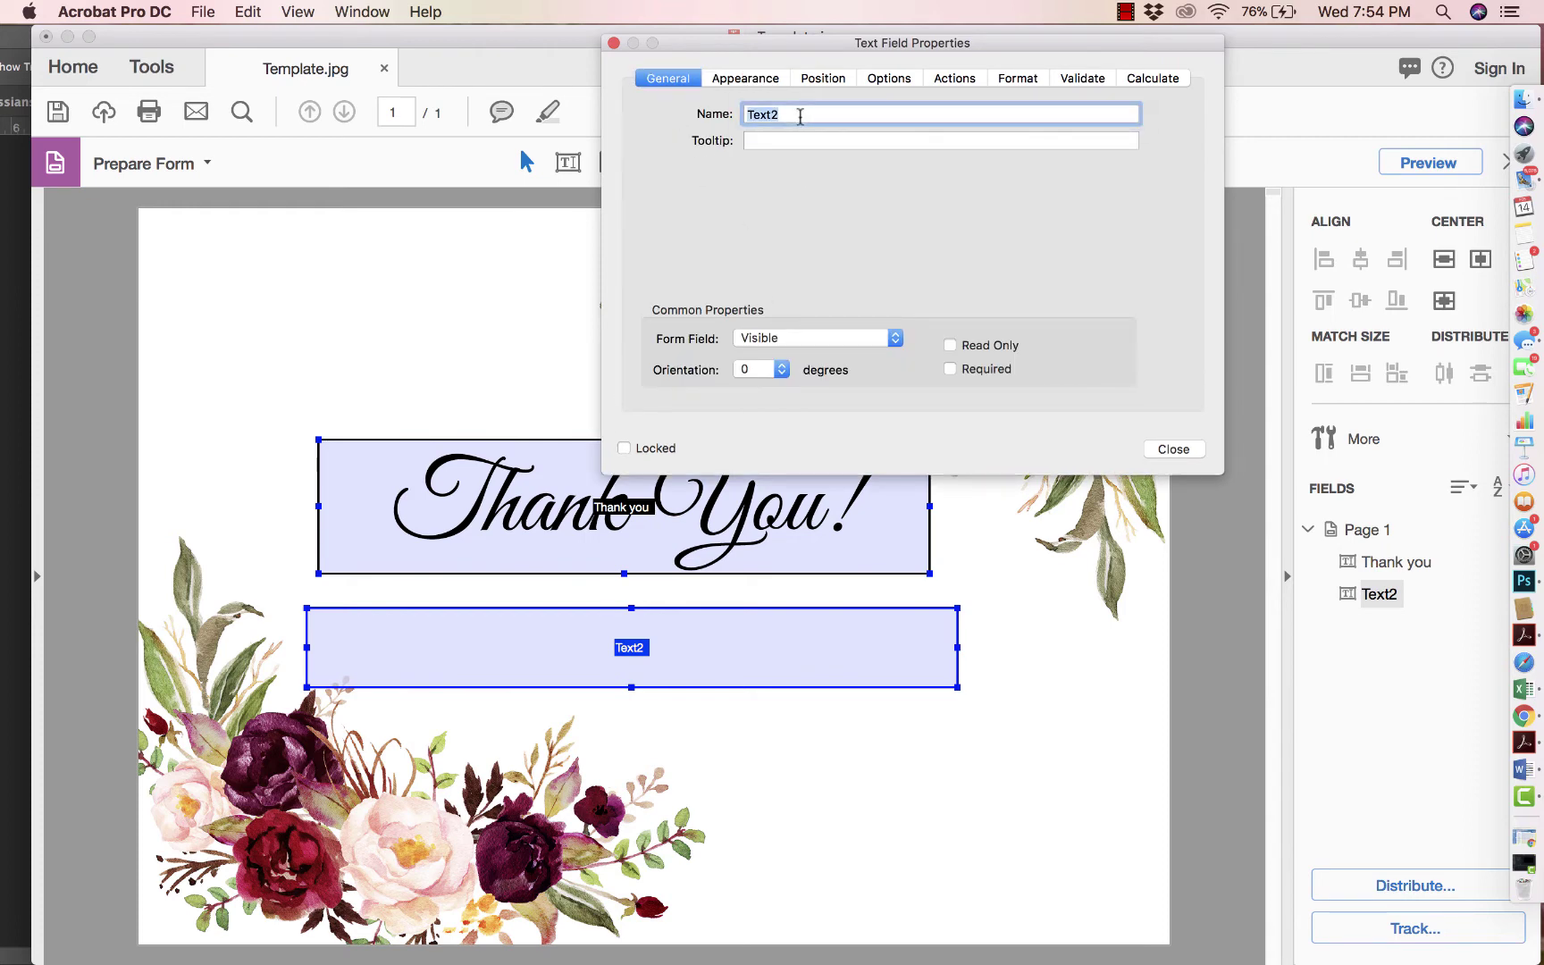
key(BackSpace)
text(Names)
Step: Set the Names field's font size to 25 and its font to Cinzel
click(758, 78)
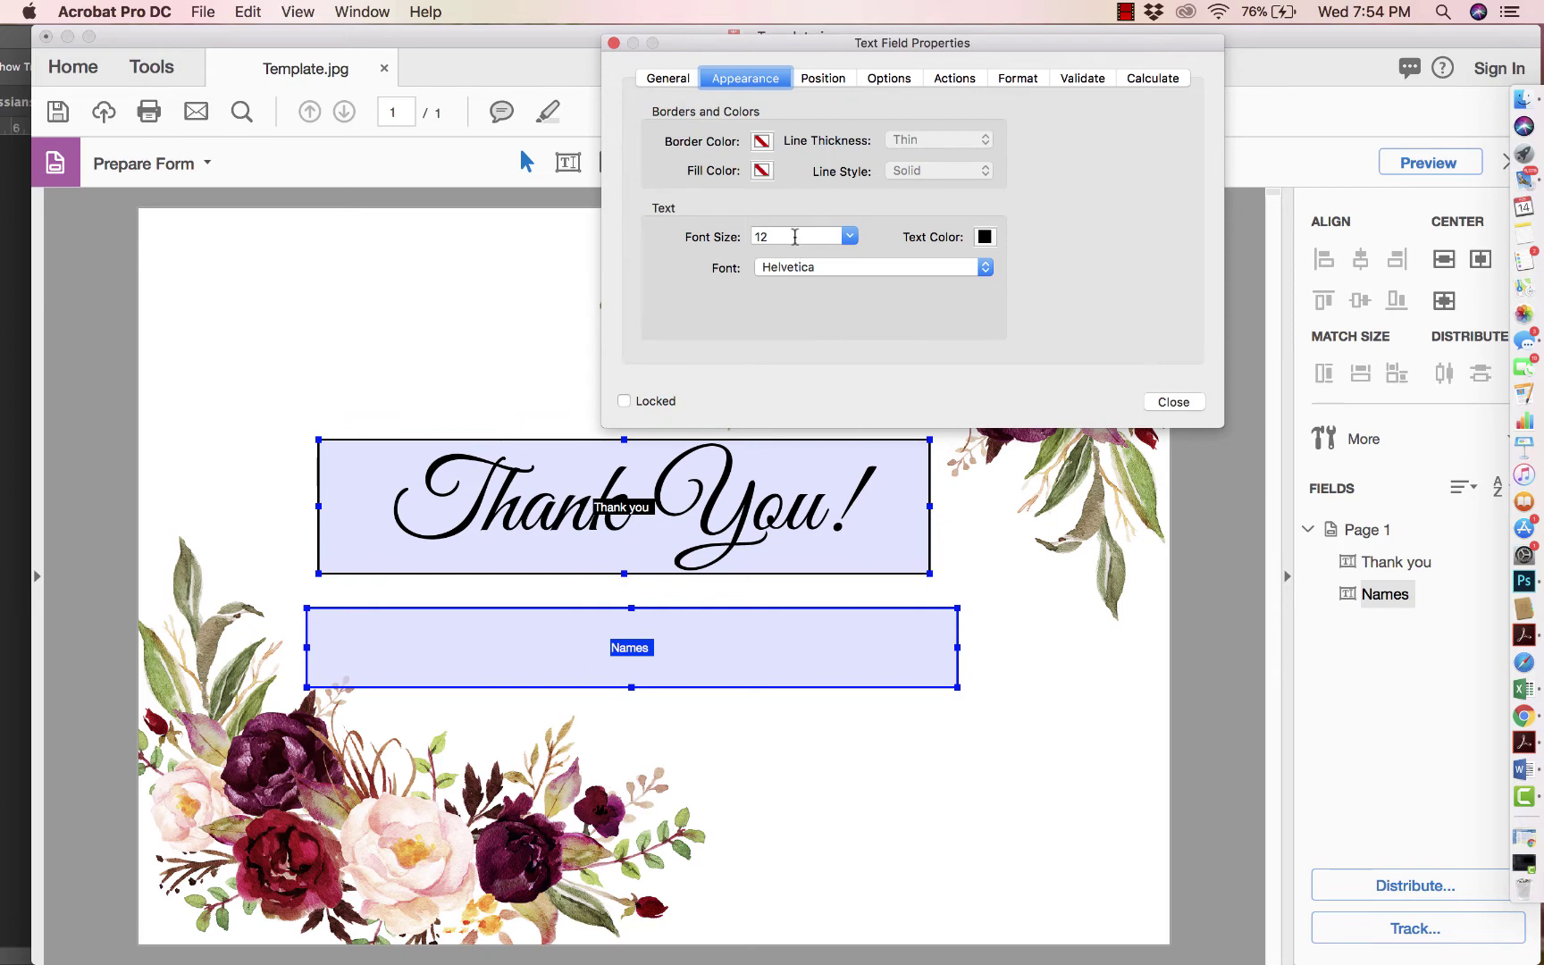
click(849, 237)
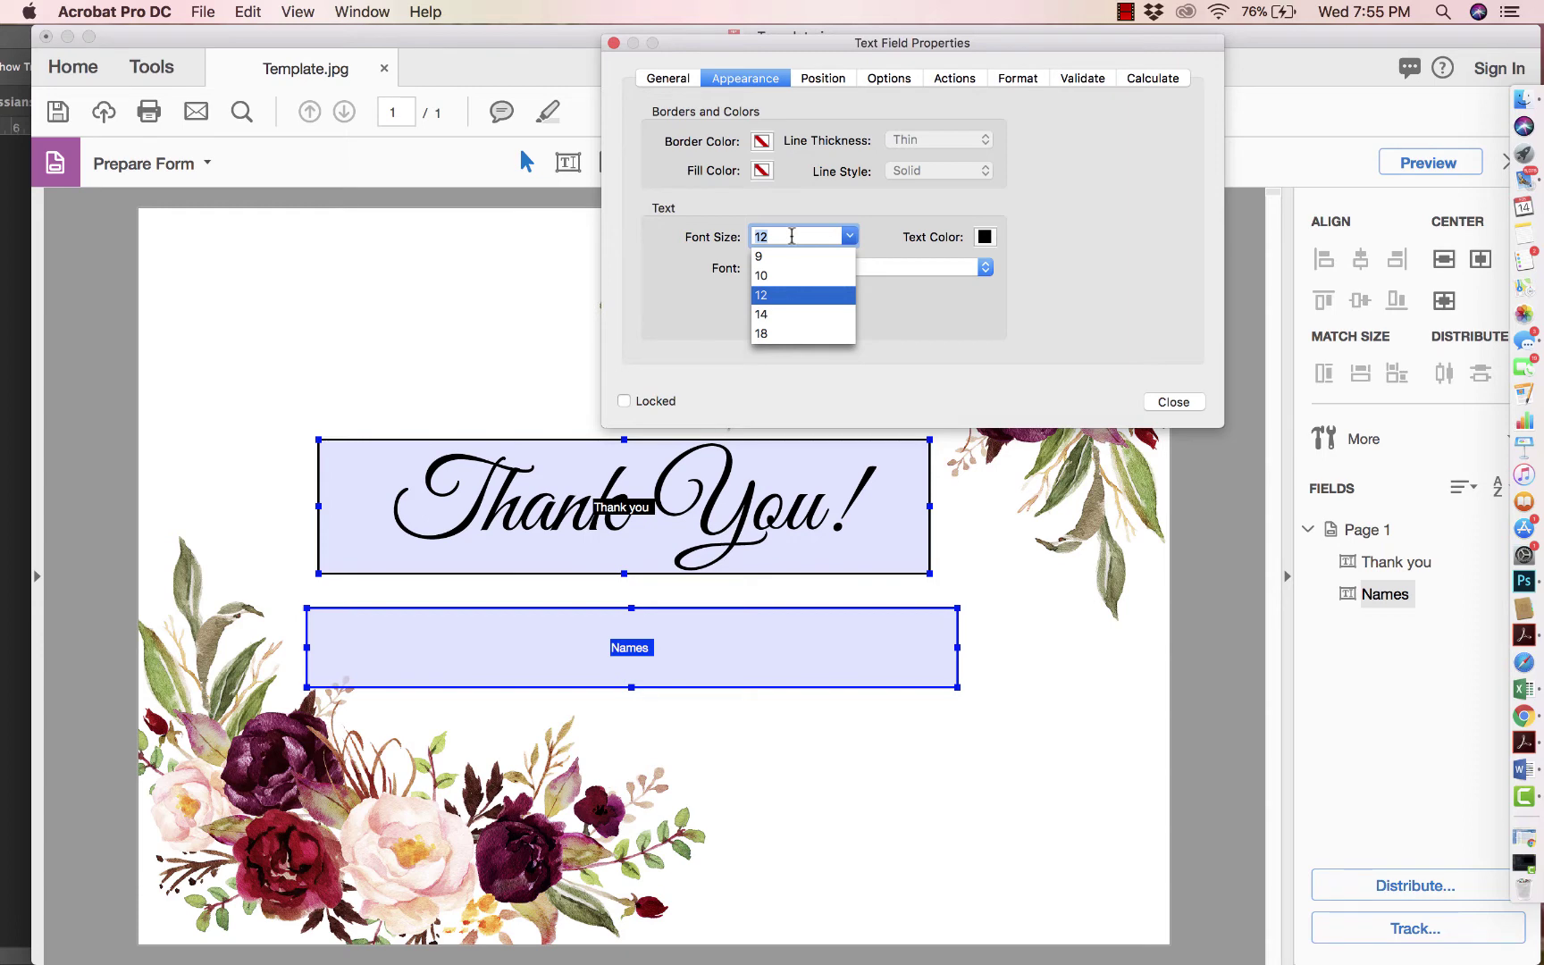
text(25)
click(970, 299)
click(929, 268)
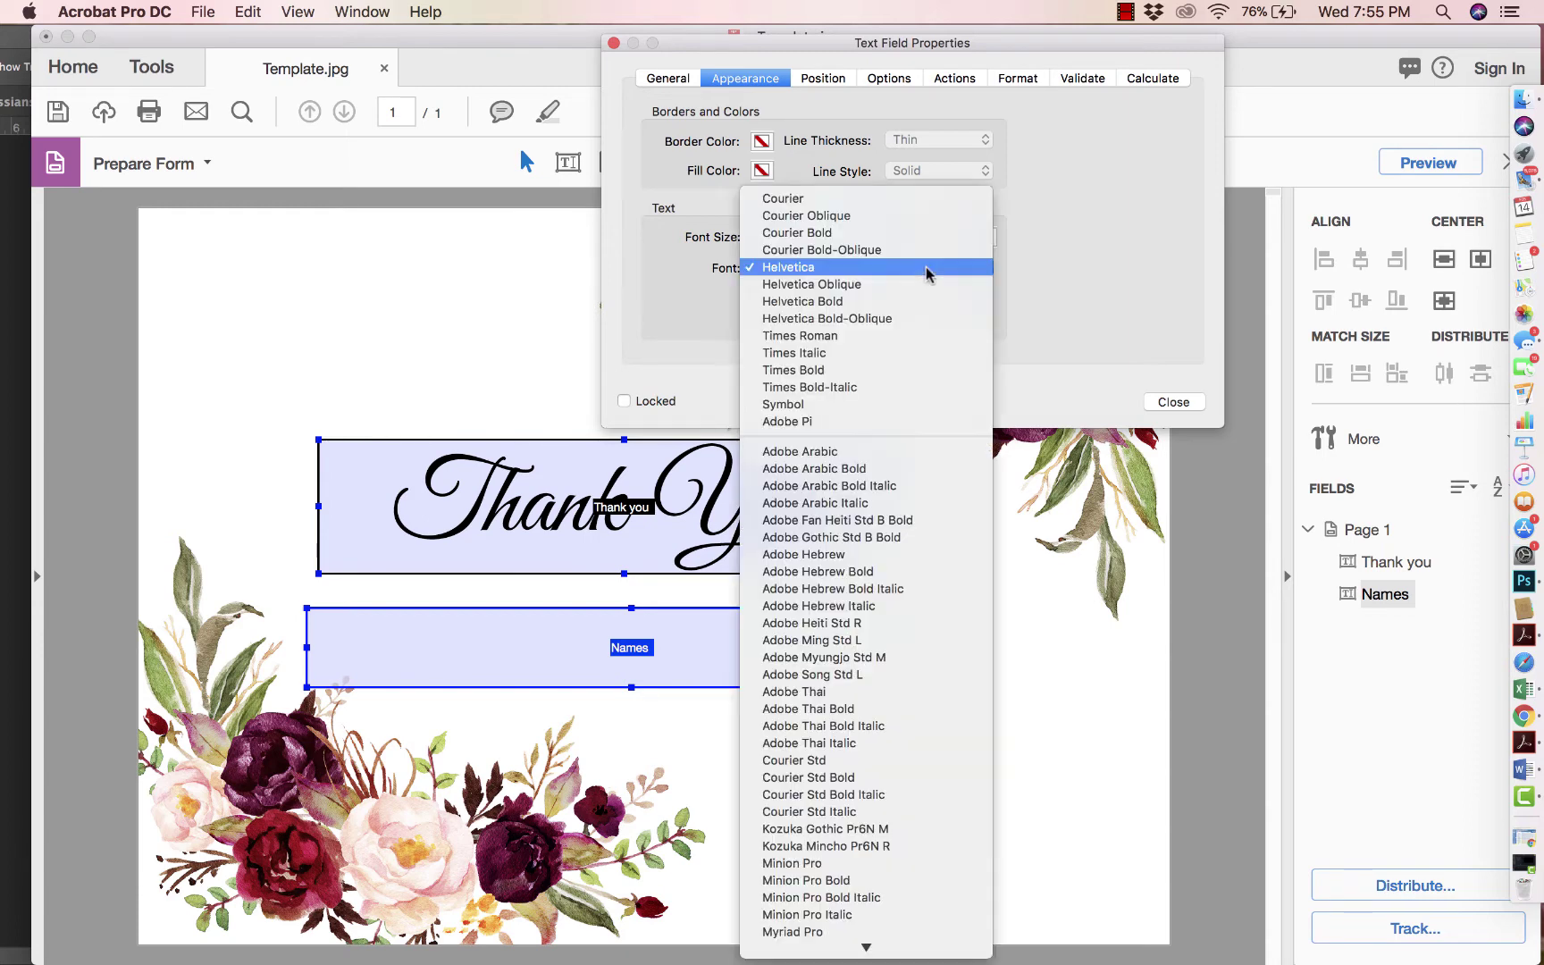
scroll(924, 447, down, 2)
scroll(925, 447, down, 15)
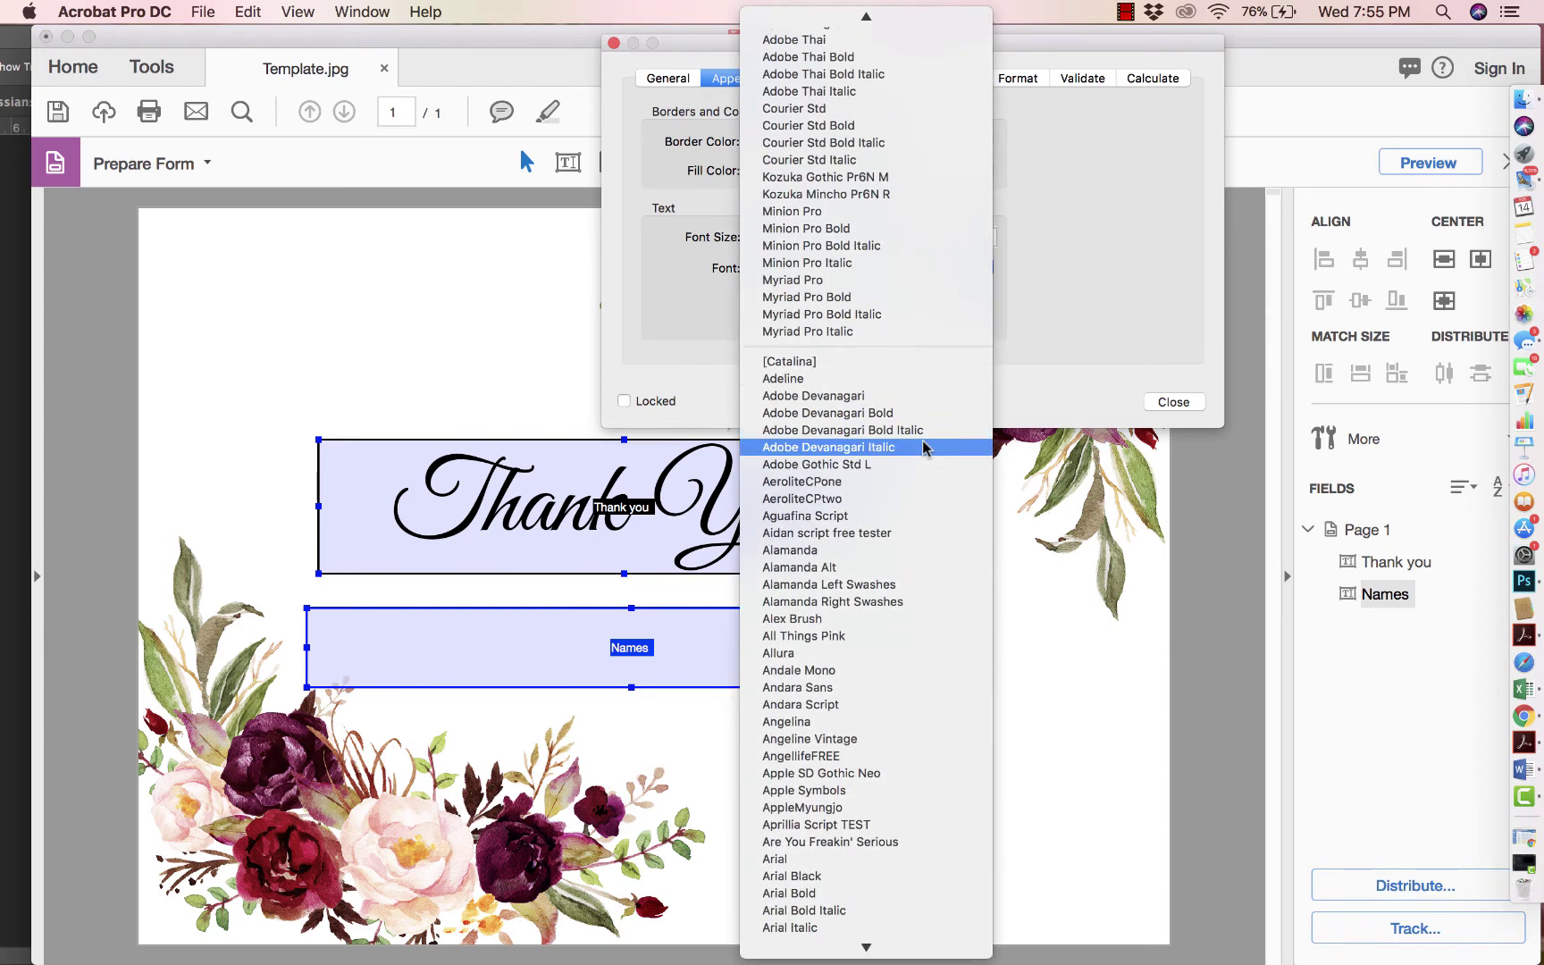
scroll(925, 447, down, 20)
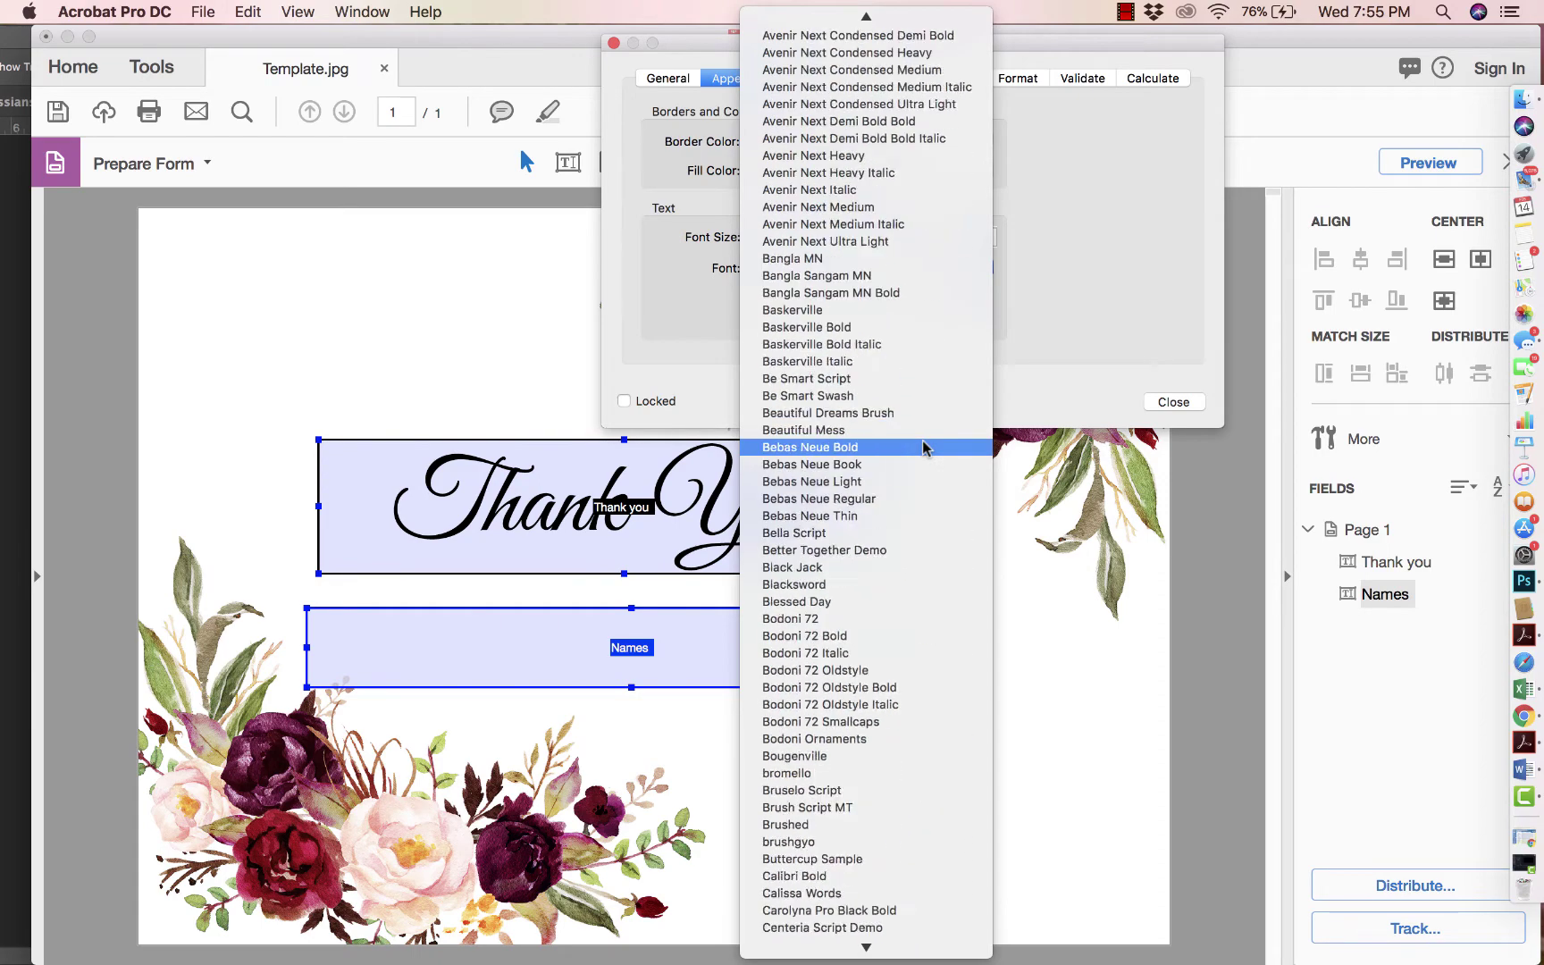
scroll(925, 447, down, 15)
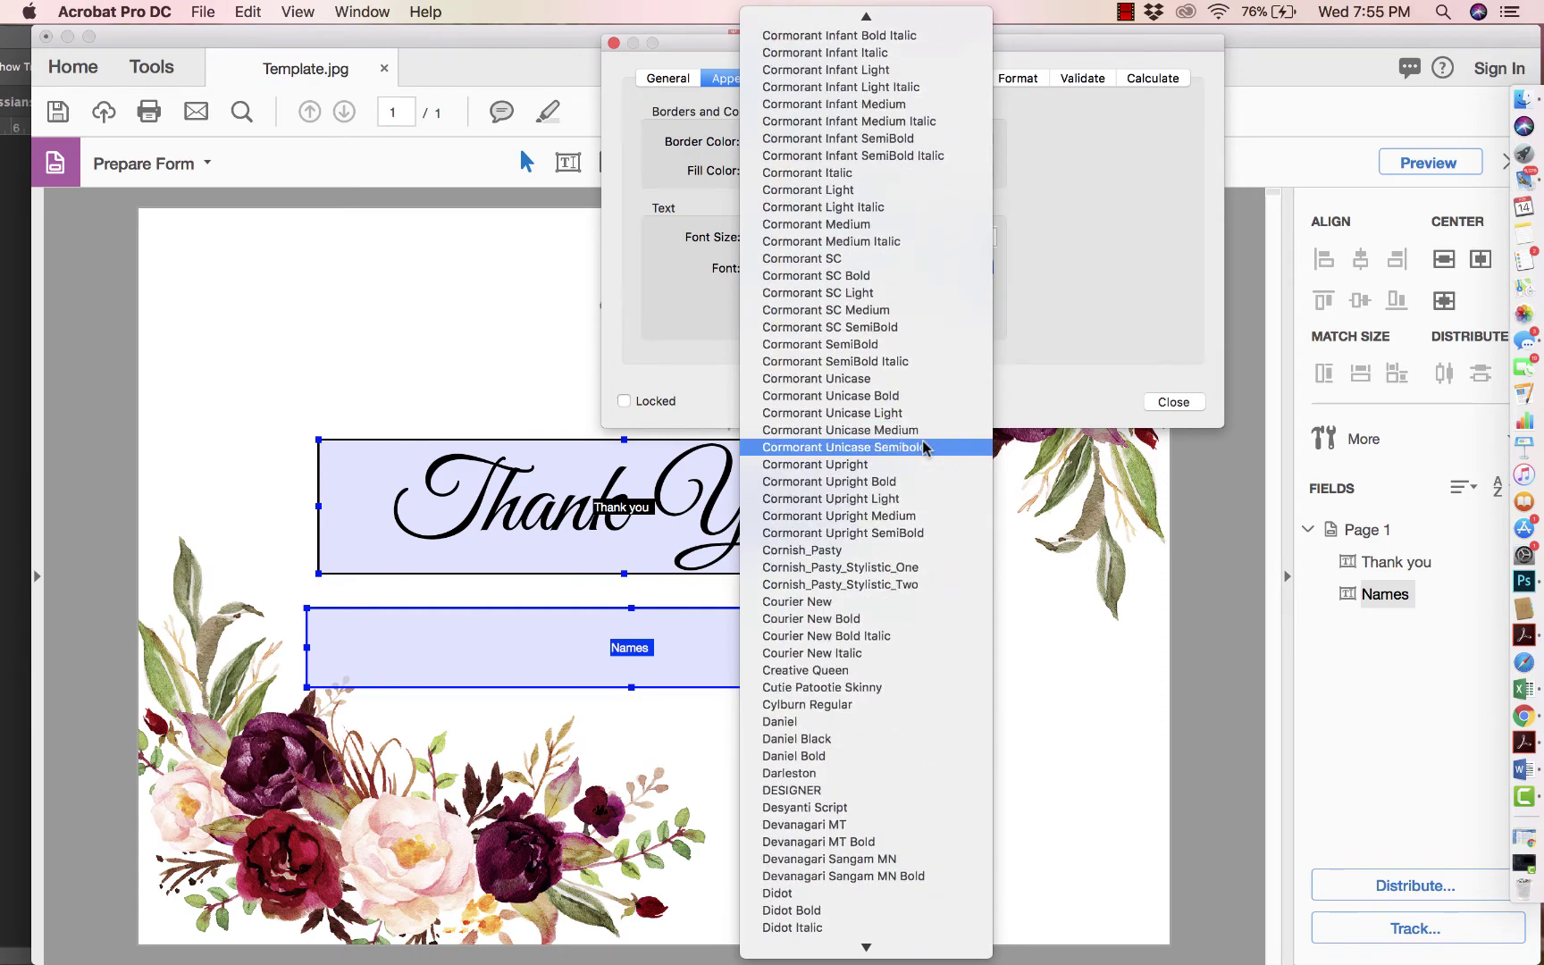
scroll(909, 327, up, 15)
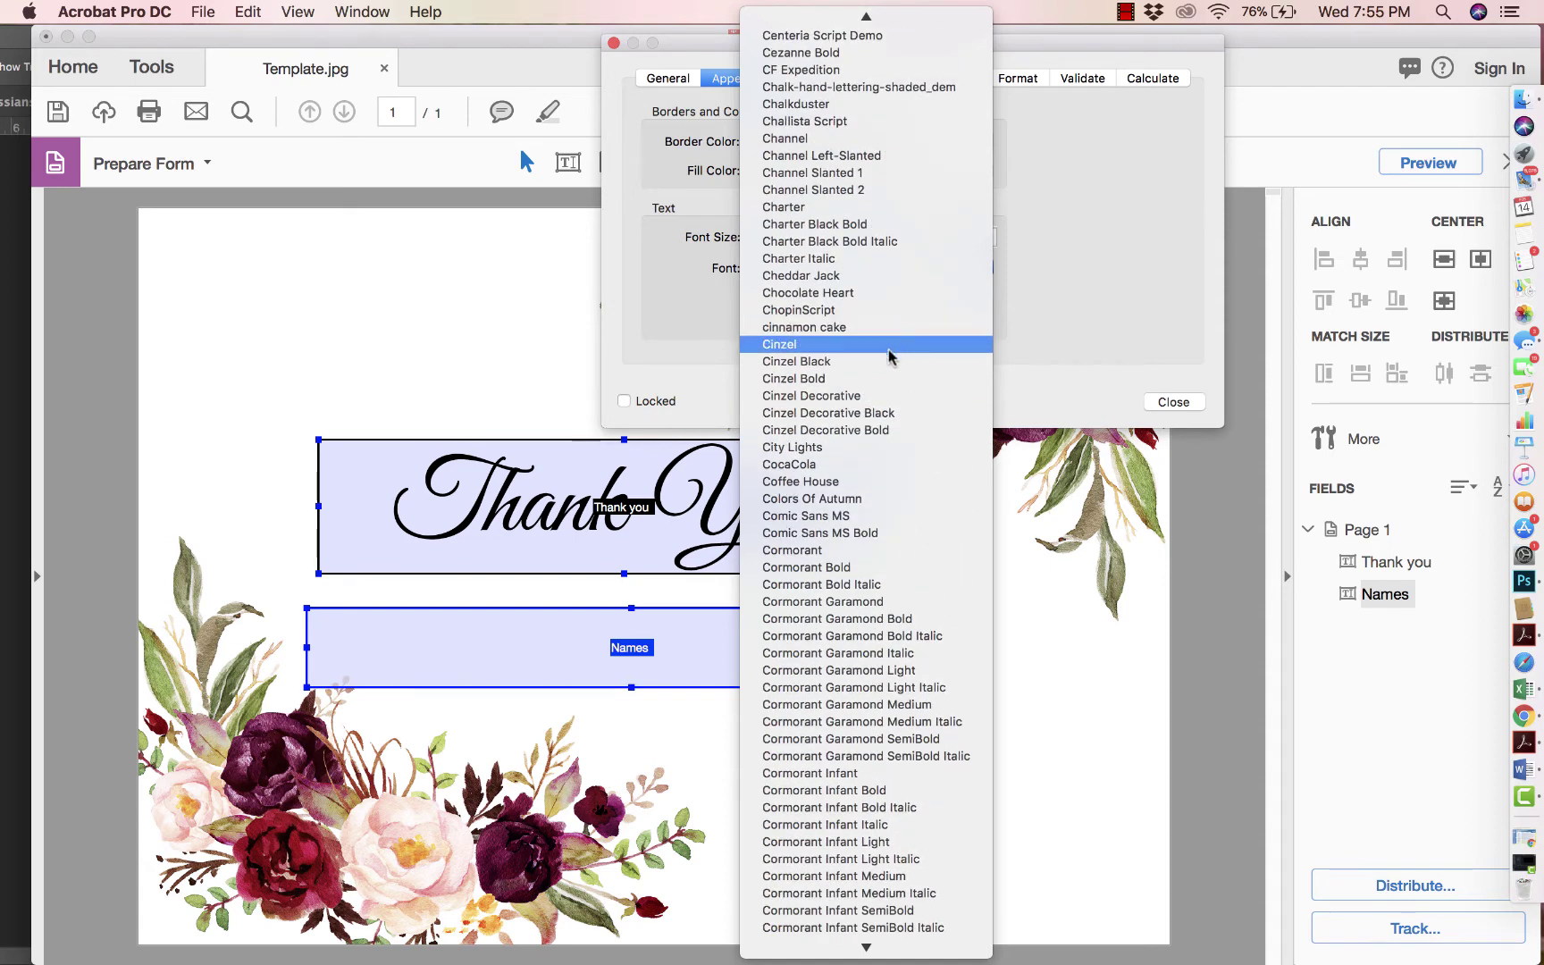
click(799, 346)
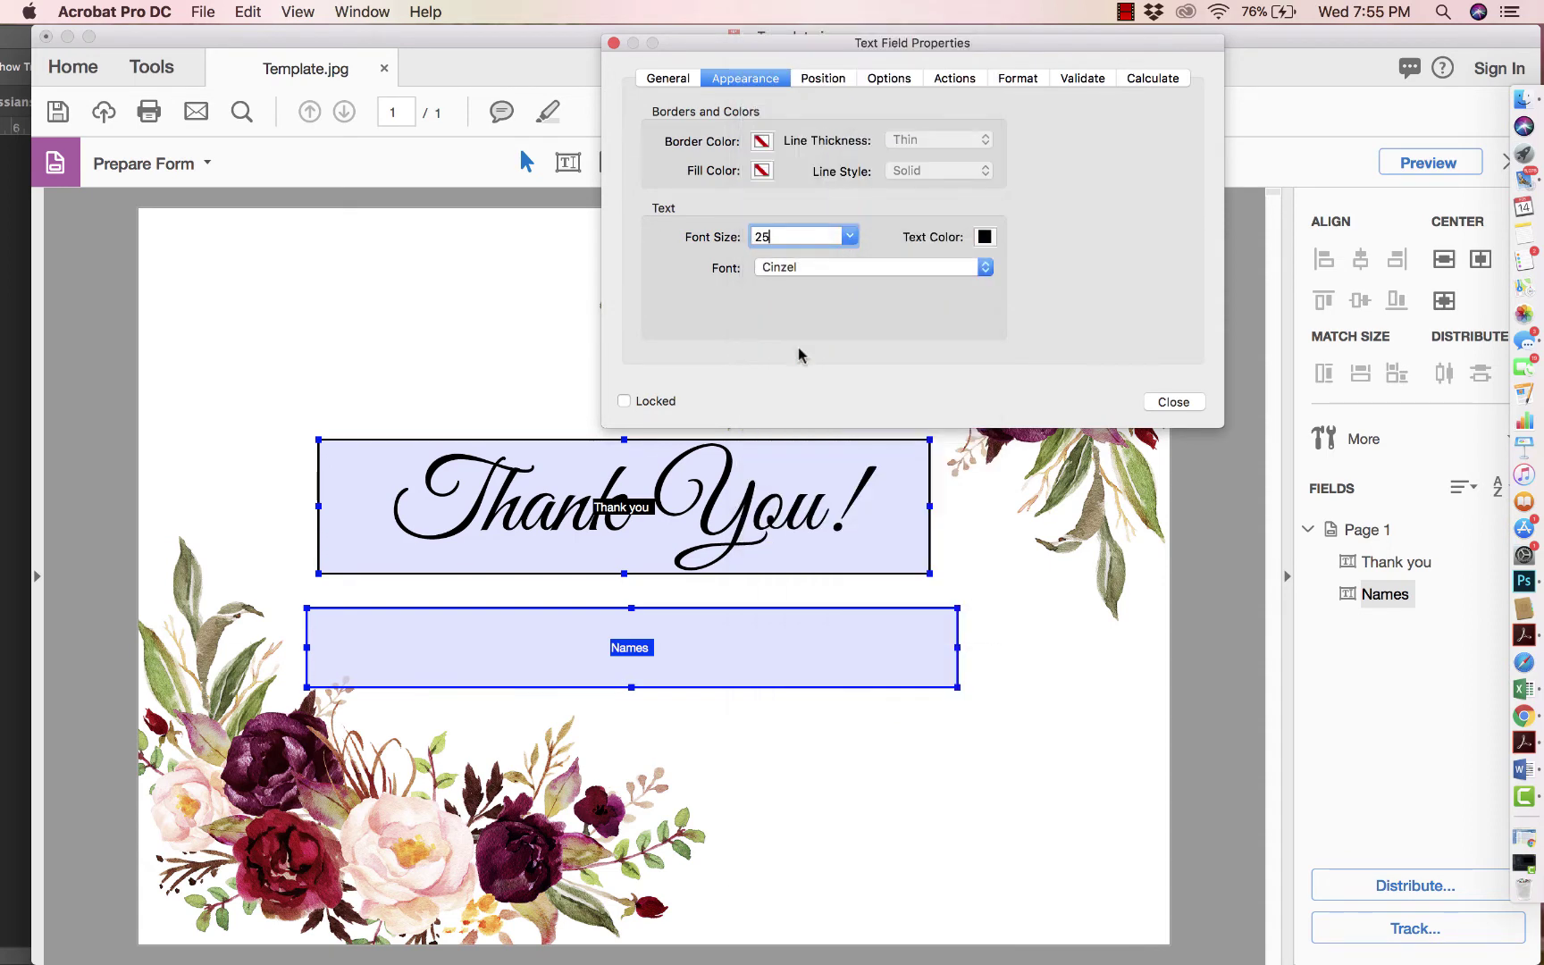
Step: Set the Names field's text alignment to Center and close its properties
click(829, 80)
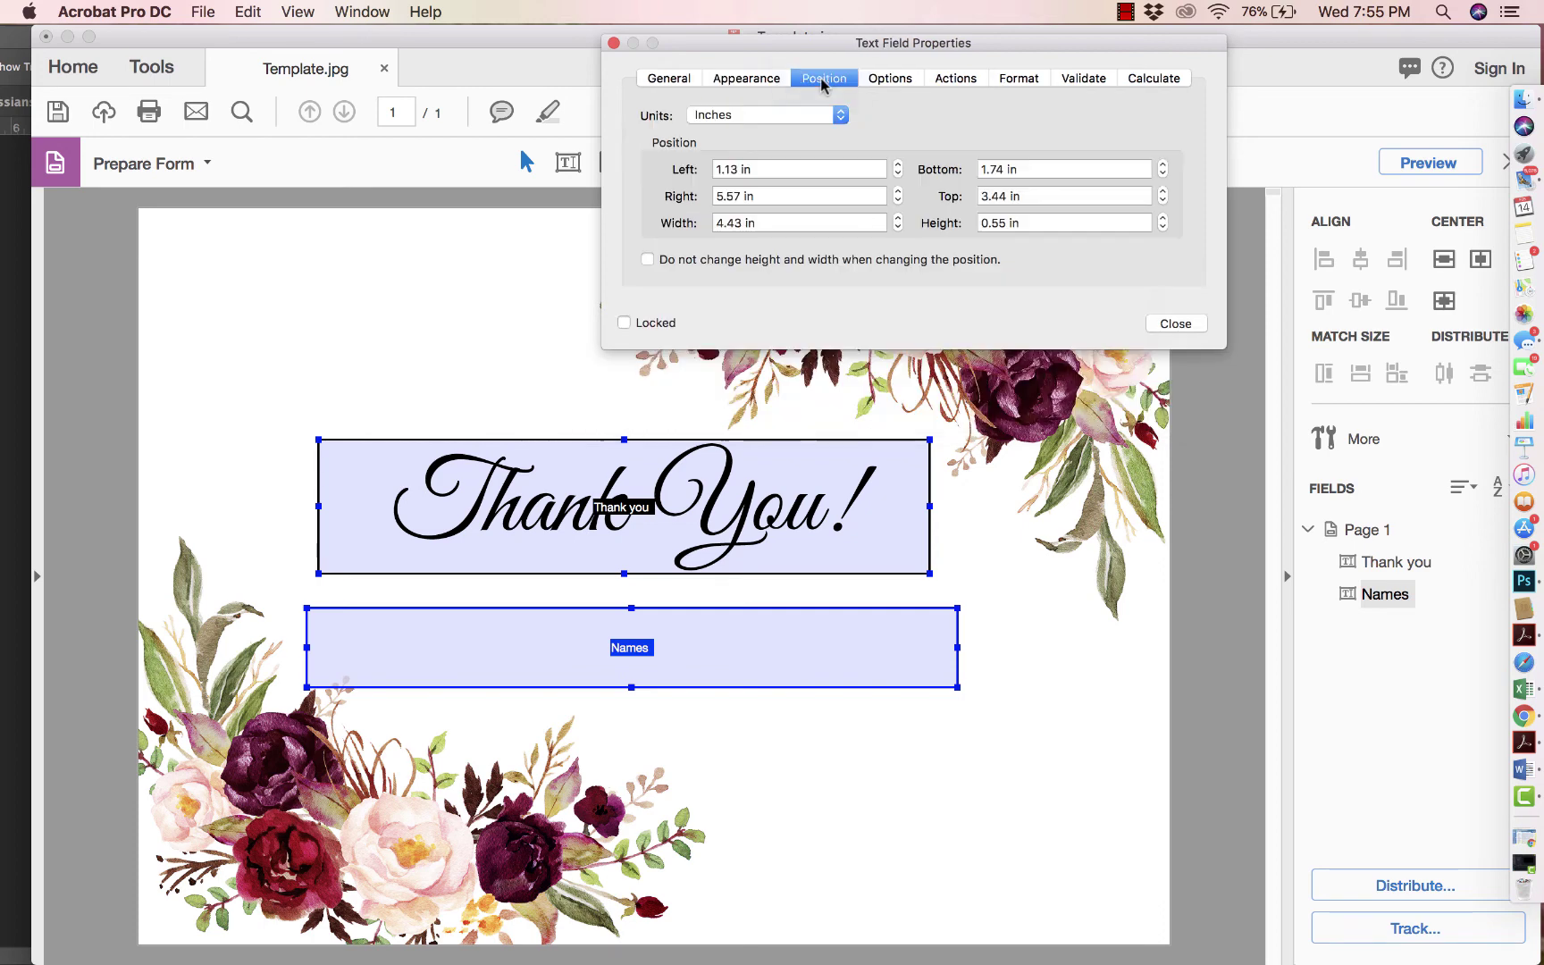
click(888, 81)
click(774, 116)
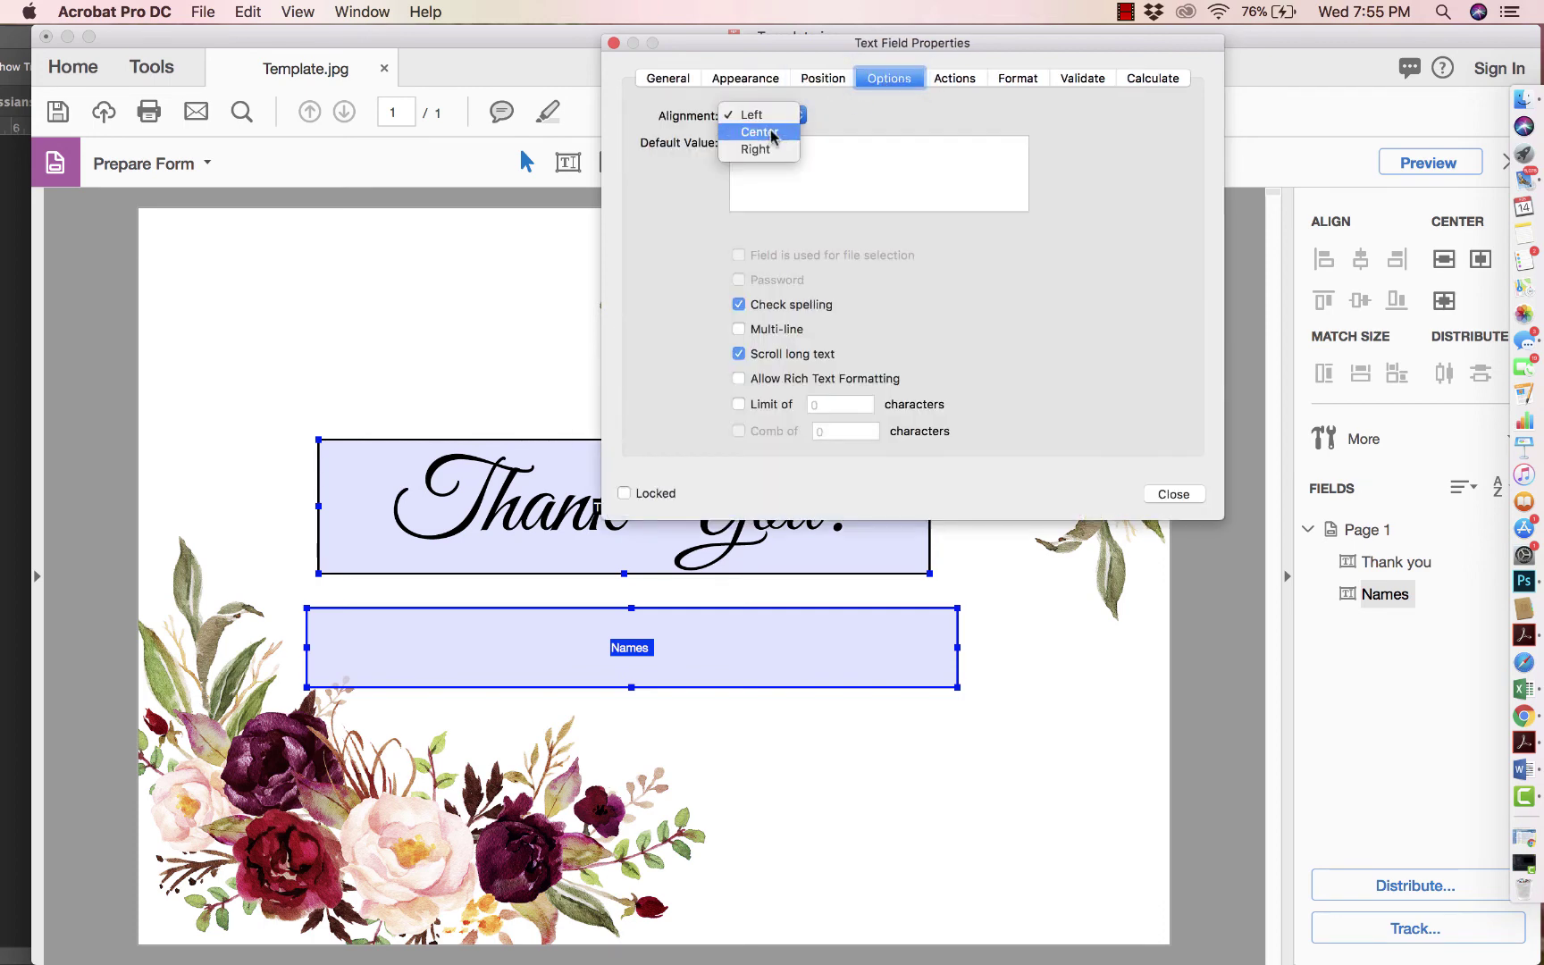
click(773, 130)
click(1169, 497)
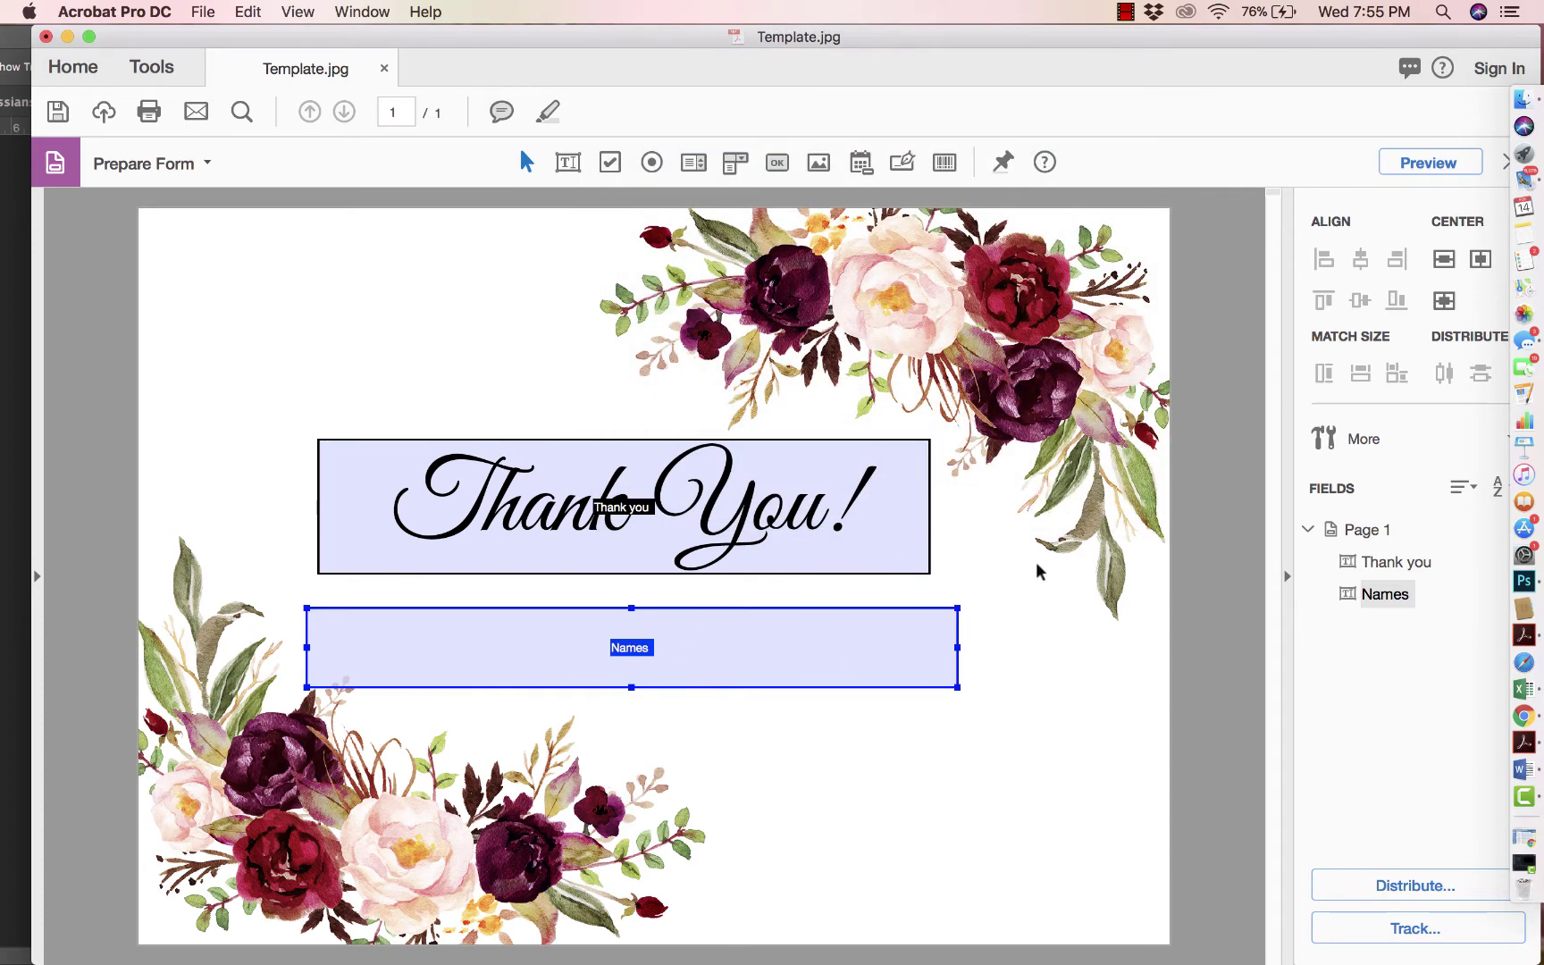
Step: Preview the form and fill the Names field with "Love," followed by the couple's first names joined by "&"
click(1431, 164)
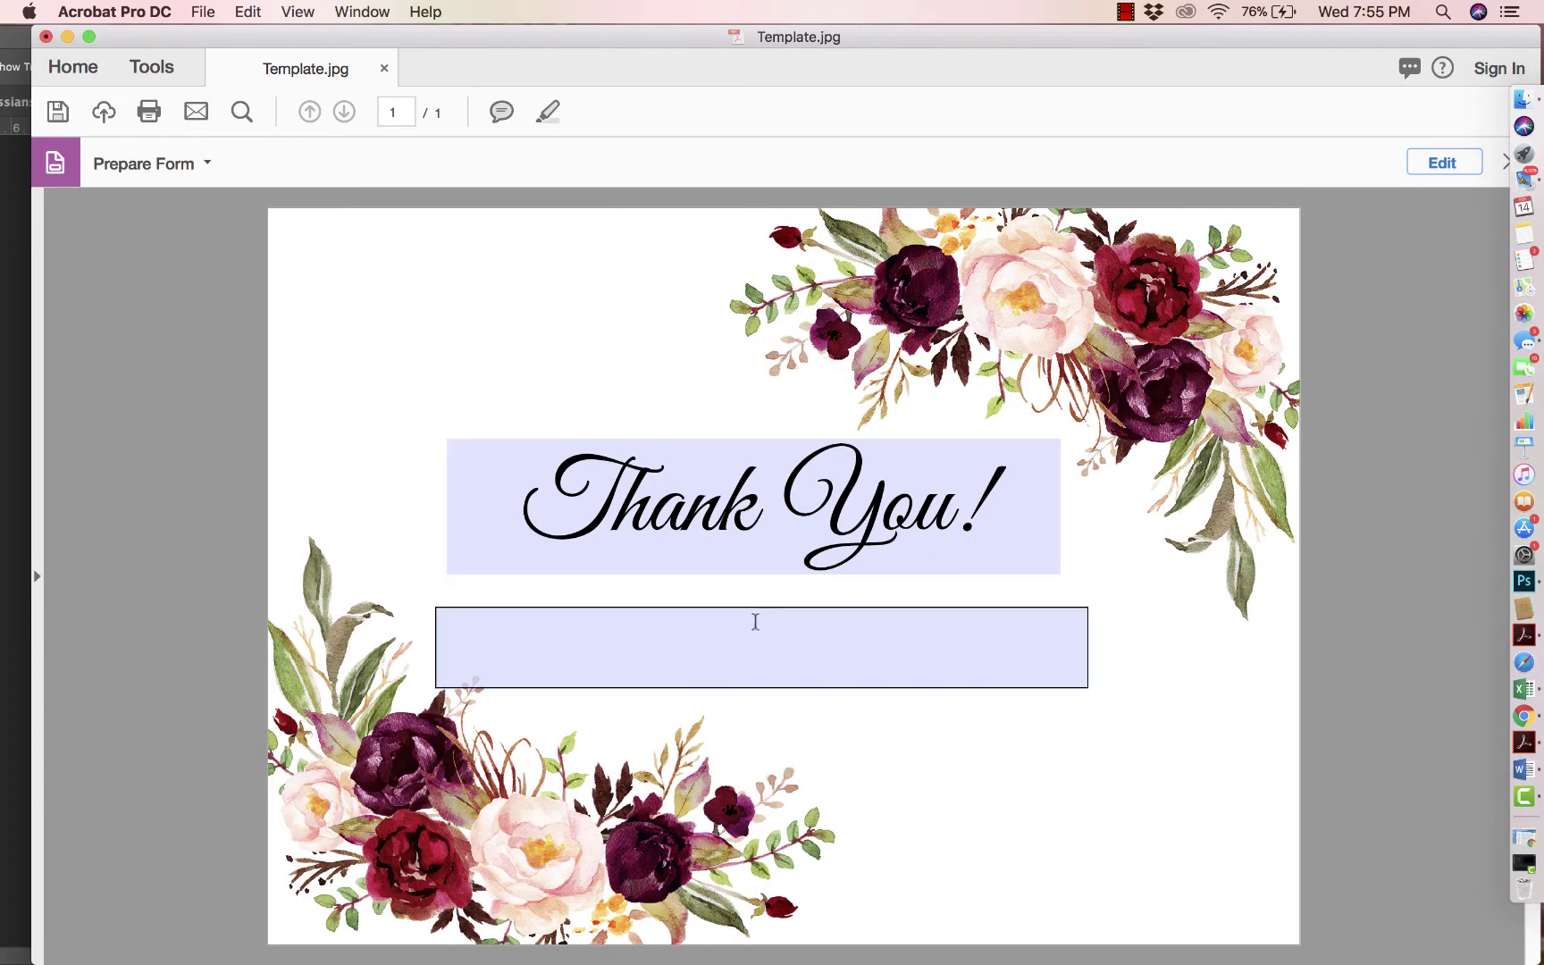
click(733, 654)
text(Love)
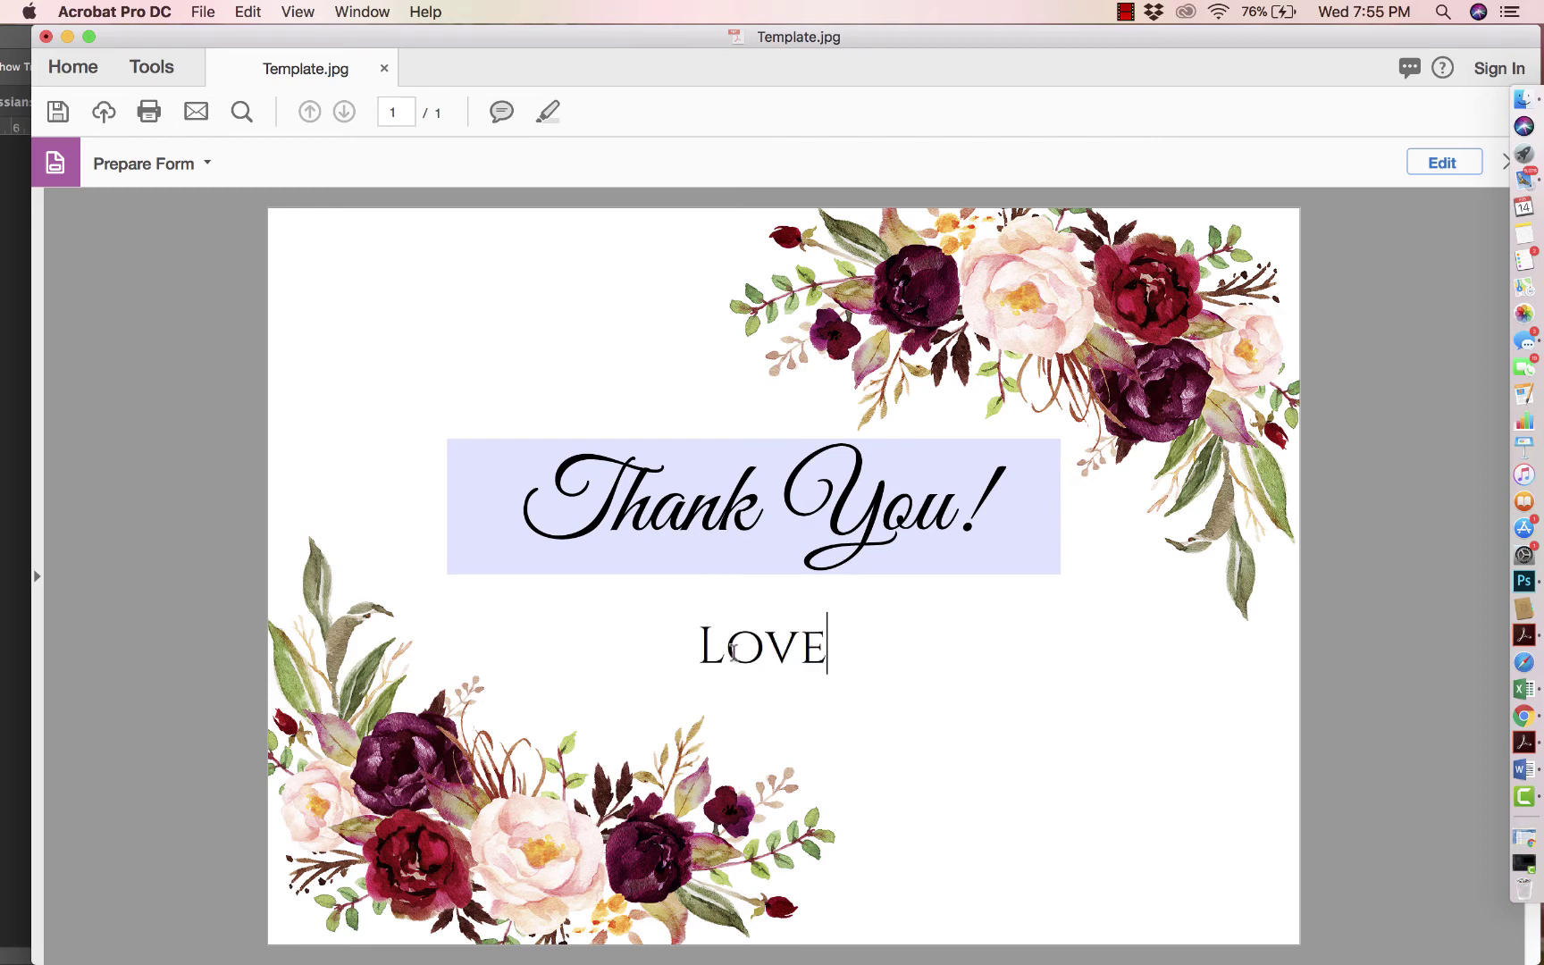
text(, Mich)
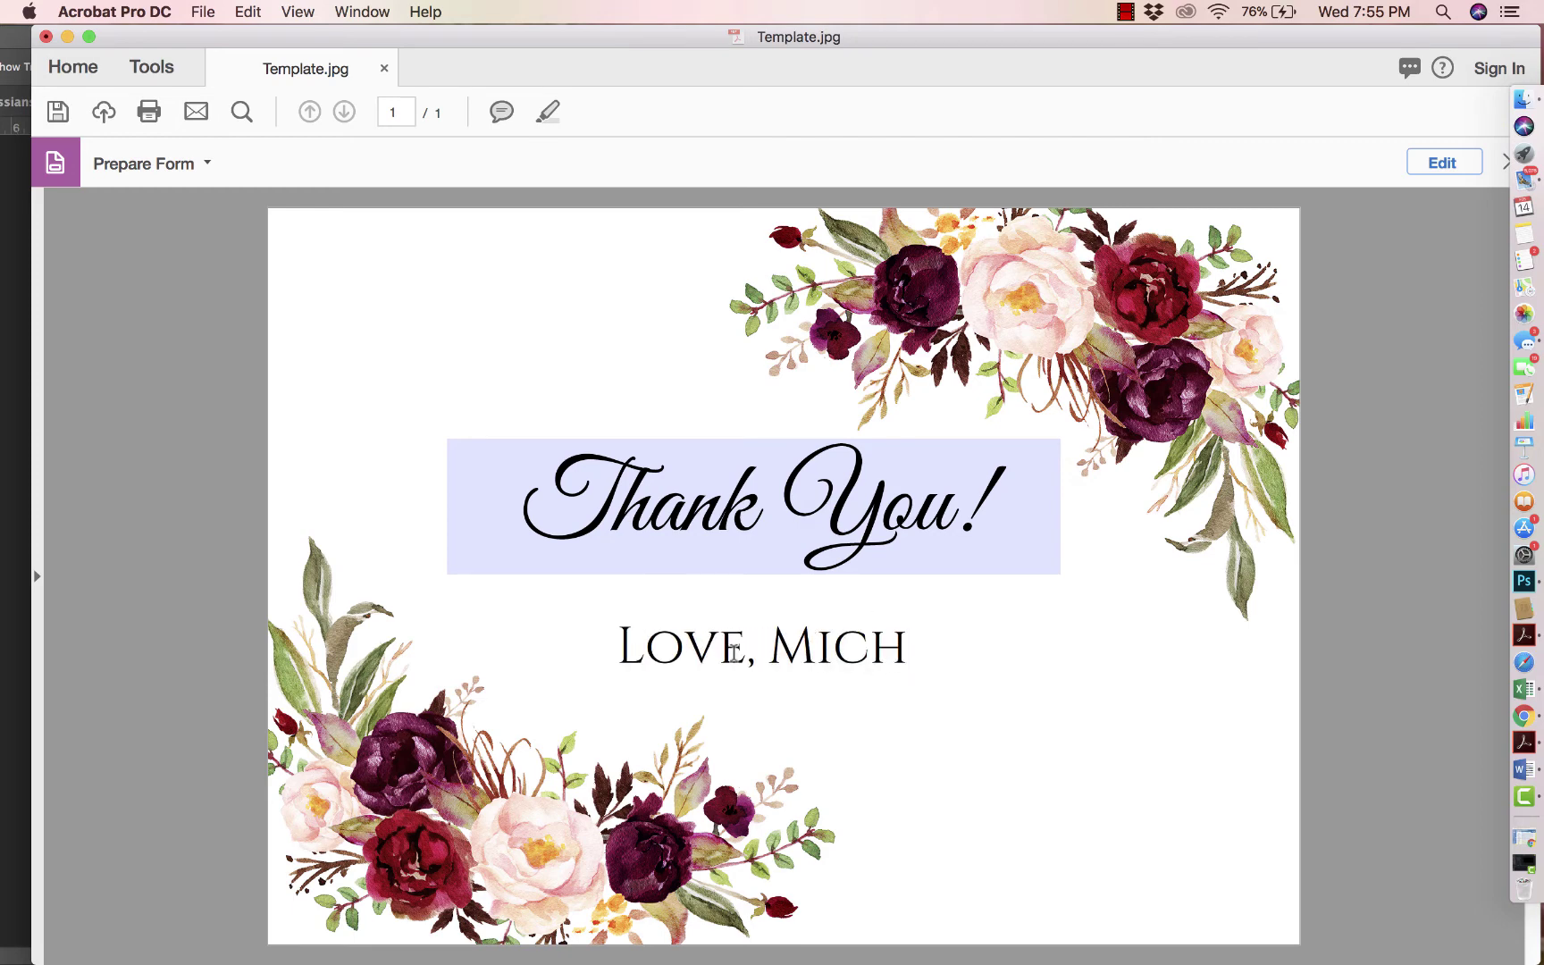
key(BackSpace)
key(BackSpace)
key(BackSpace)
text(iche)
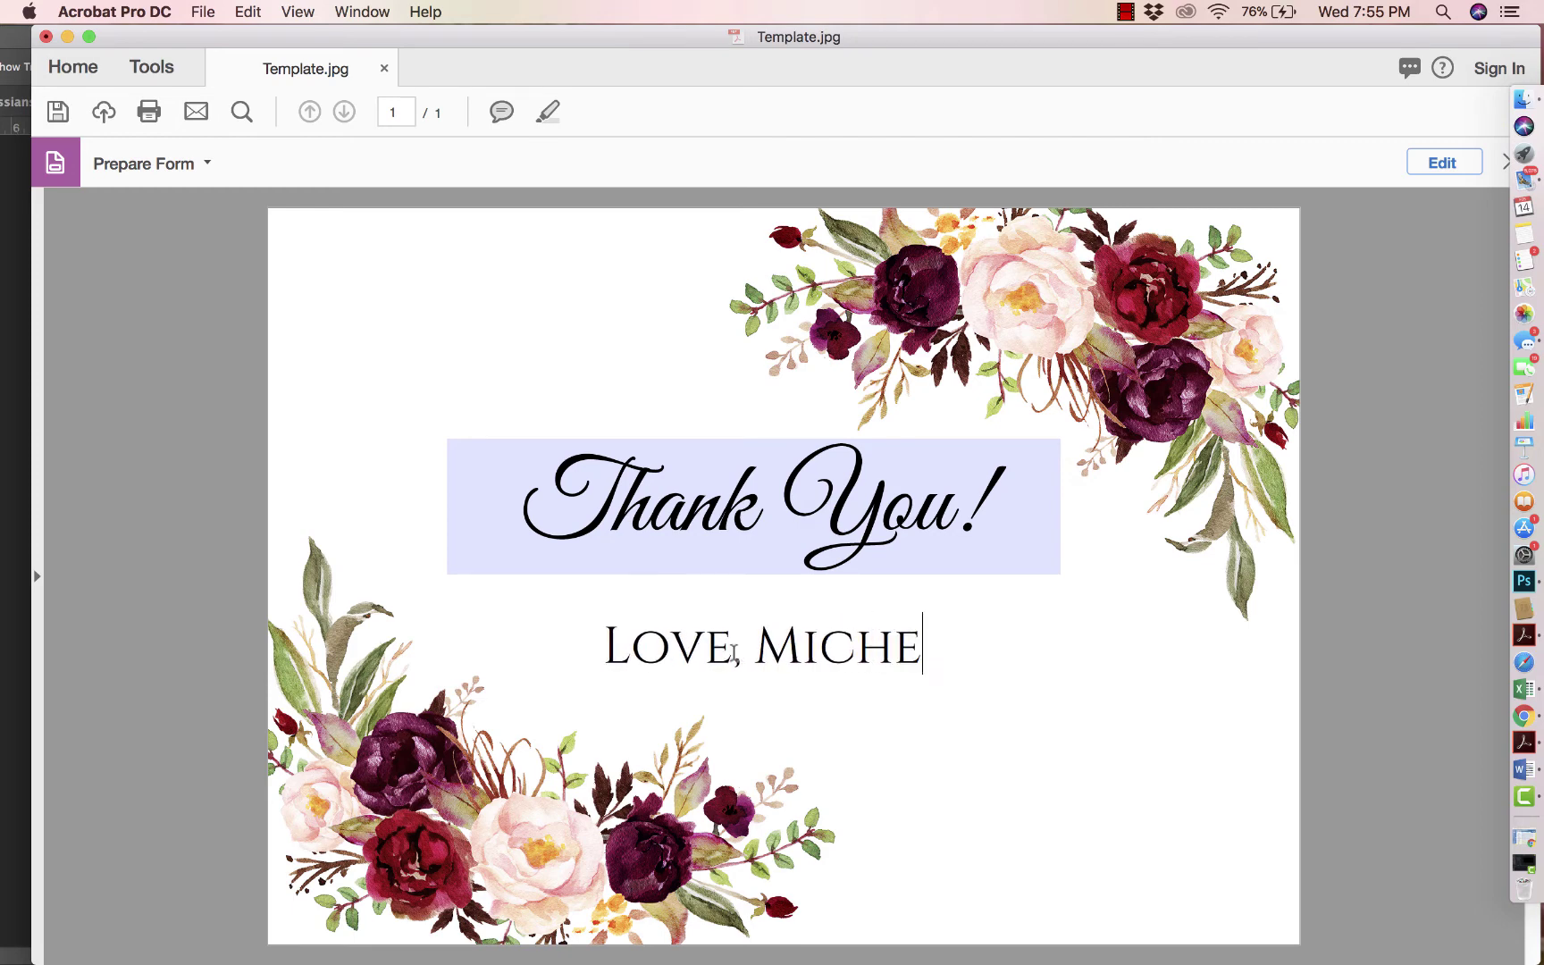
text(lle & Taylor)
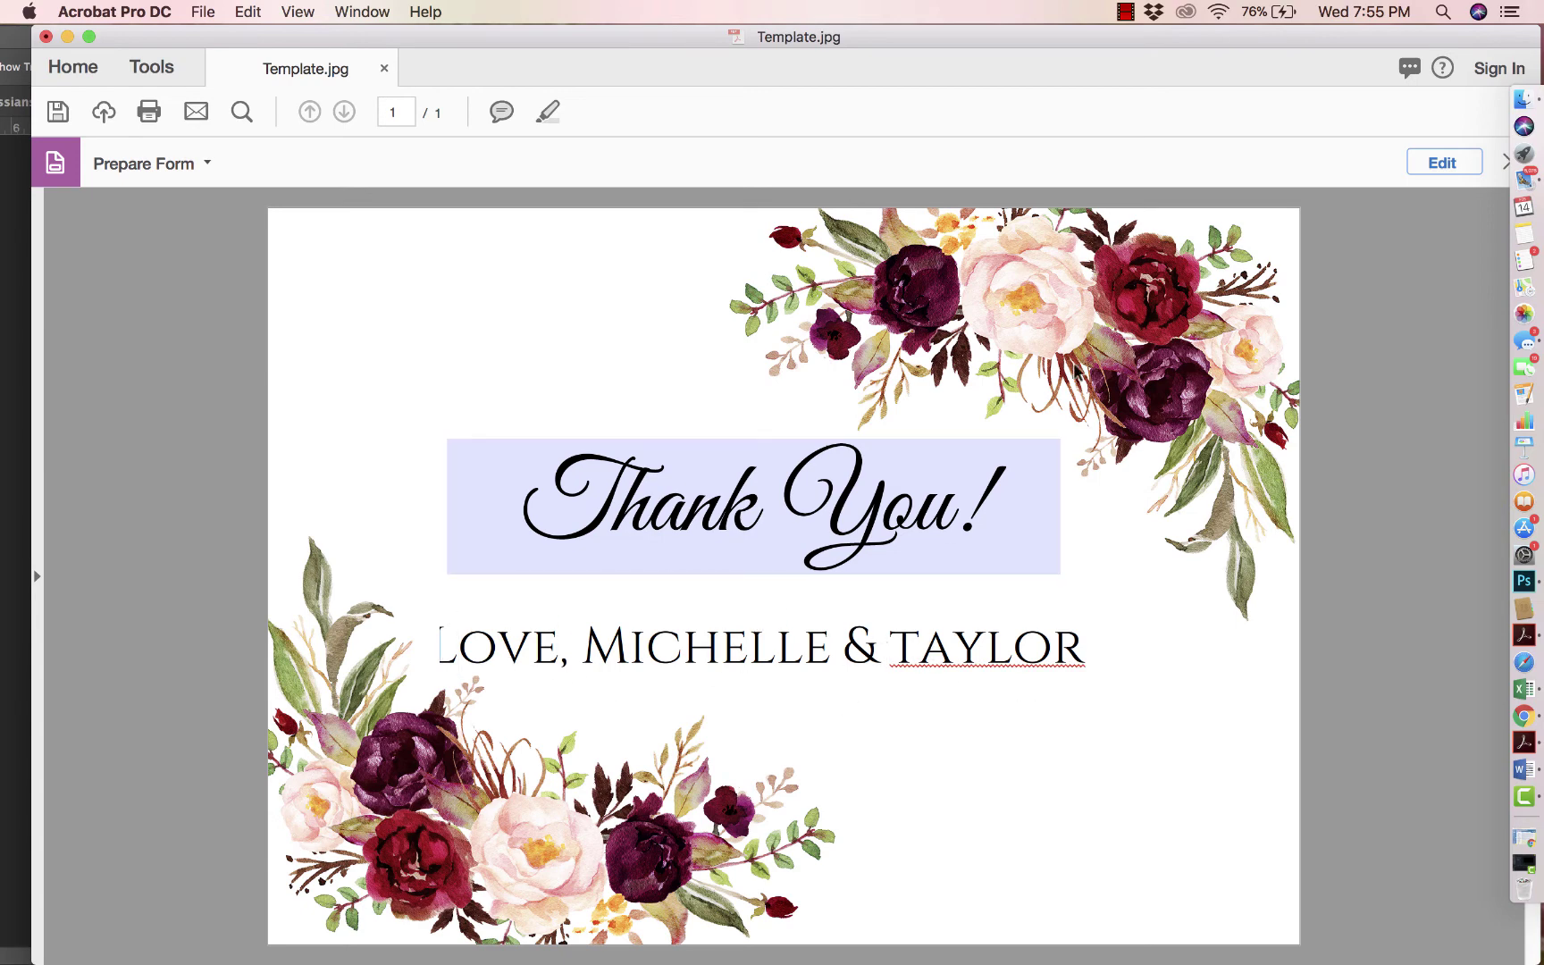
Step: Return to form editing and widen the Names field on both sides so the whole signature line fits
click(1435, 170)
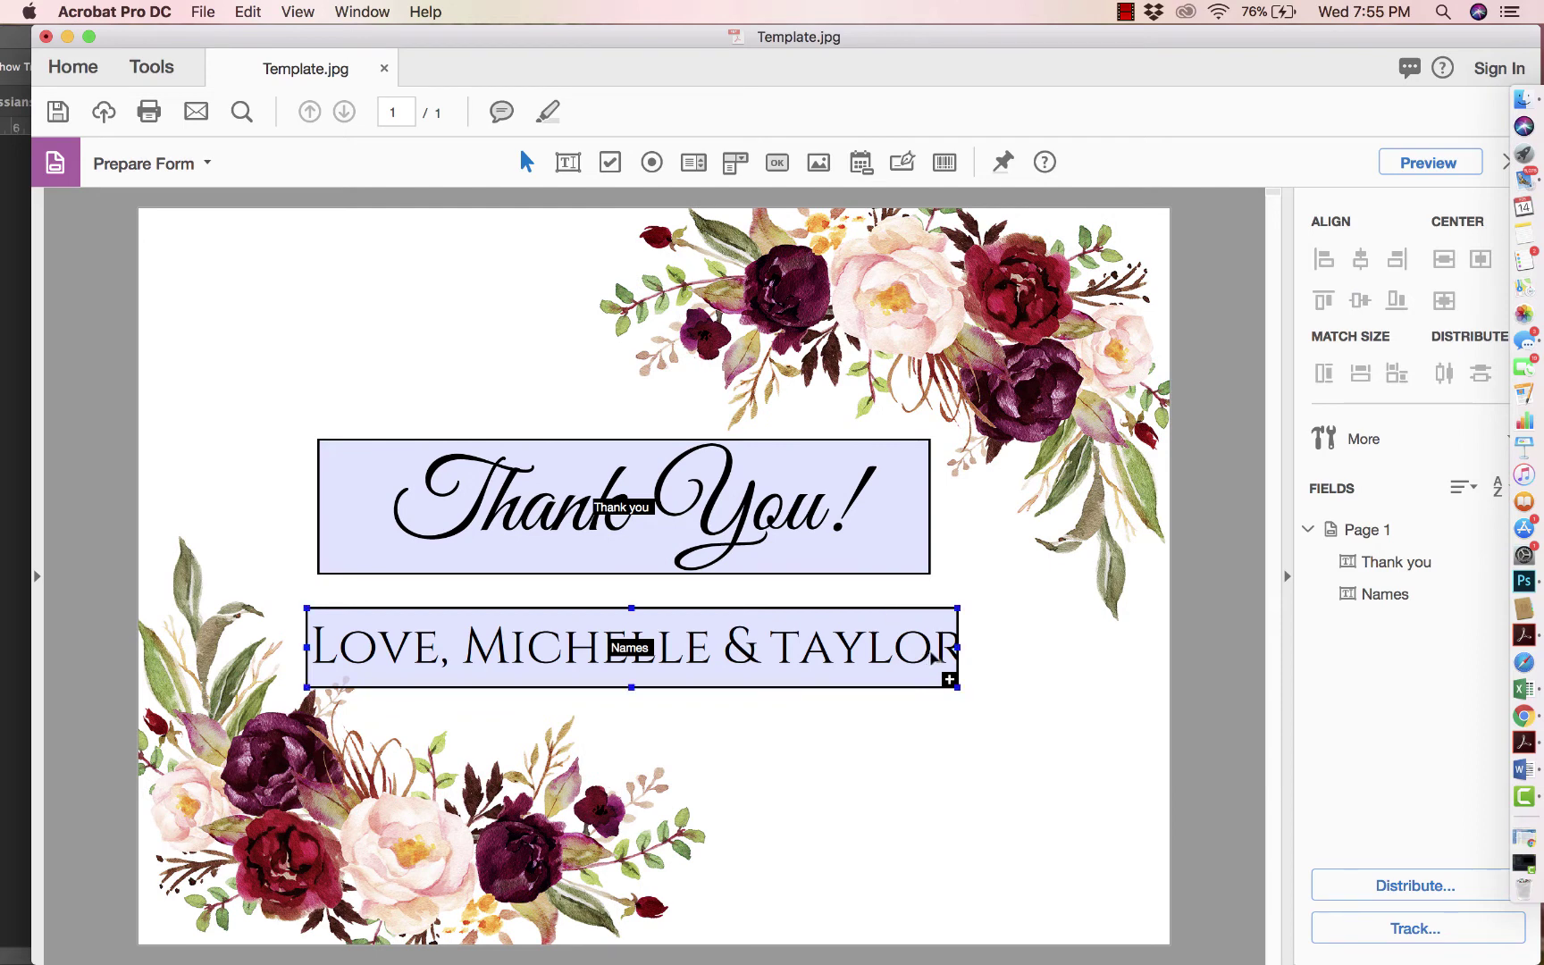
drag(955, 647, 1029, 648)
drag(306, 647, 232, 647)
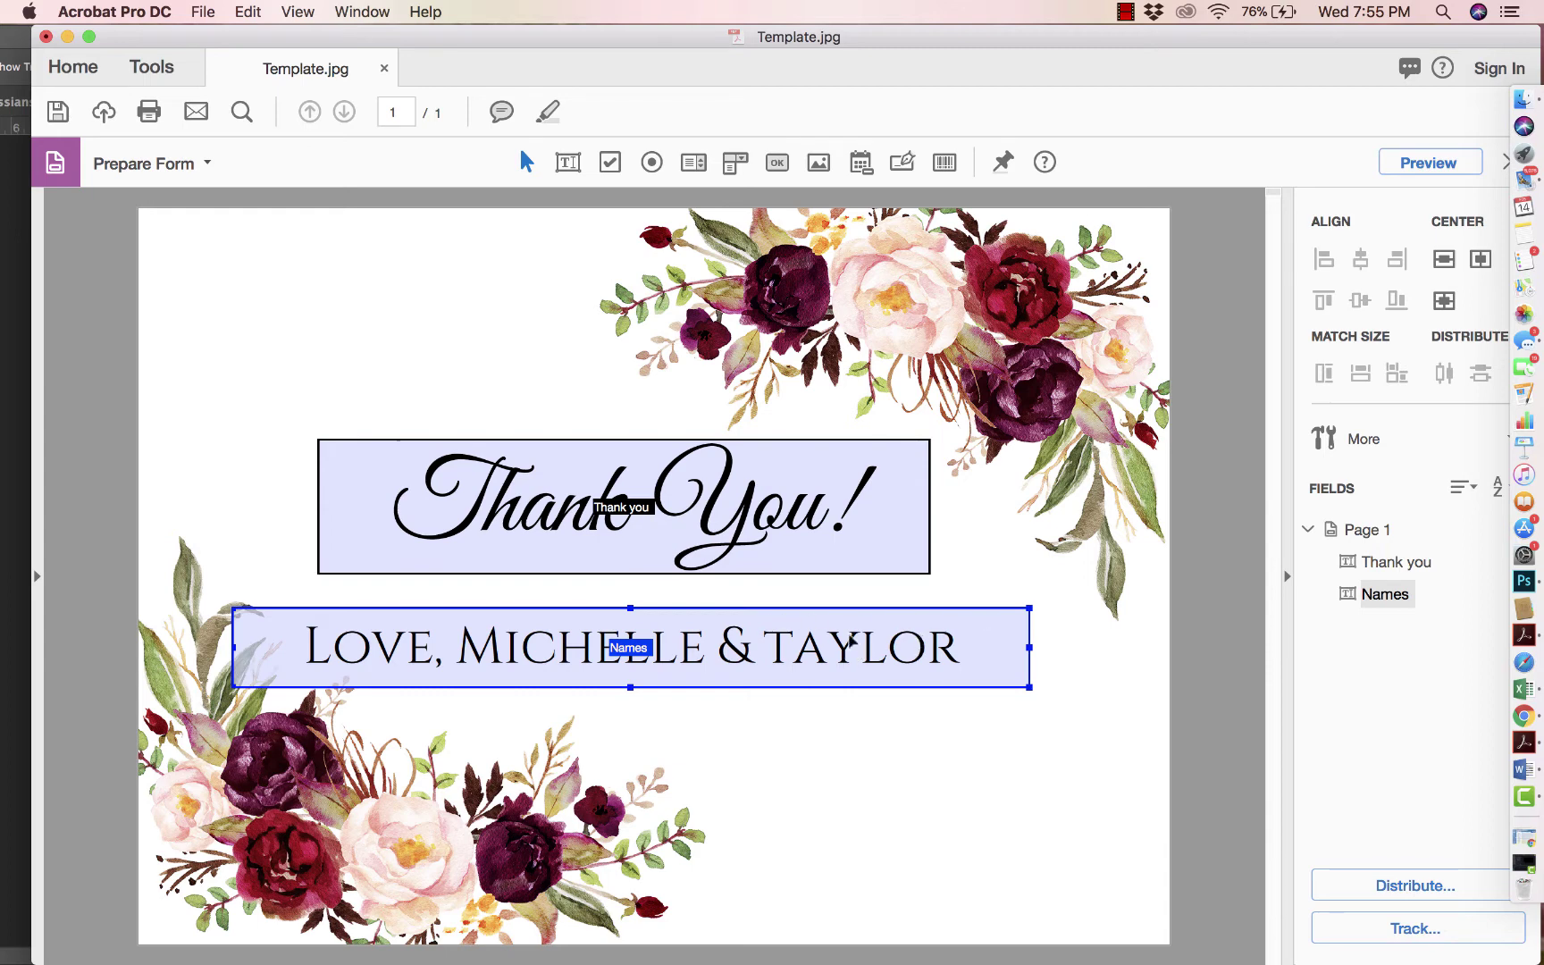
click(759, 659)
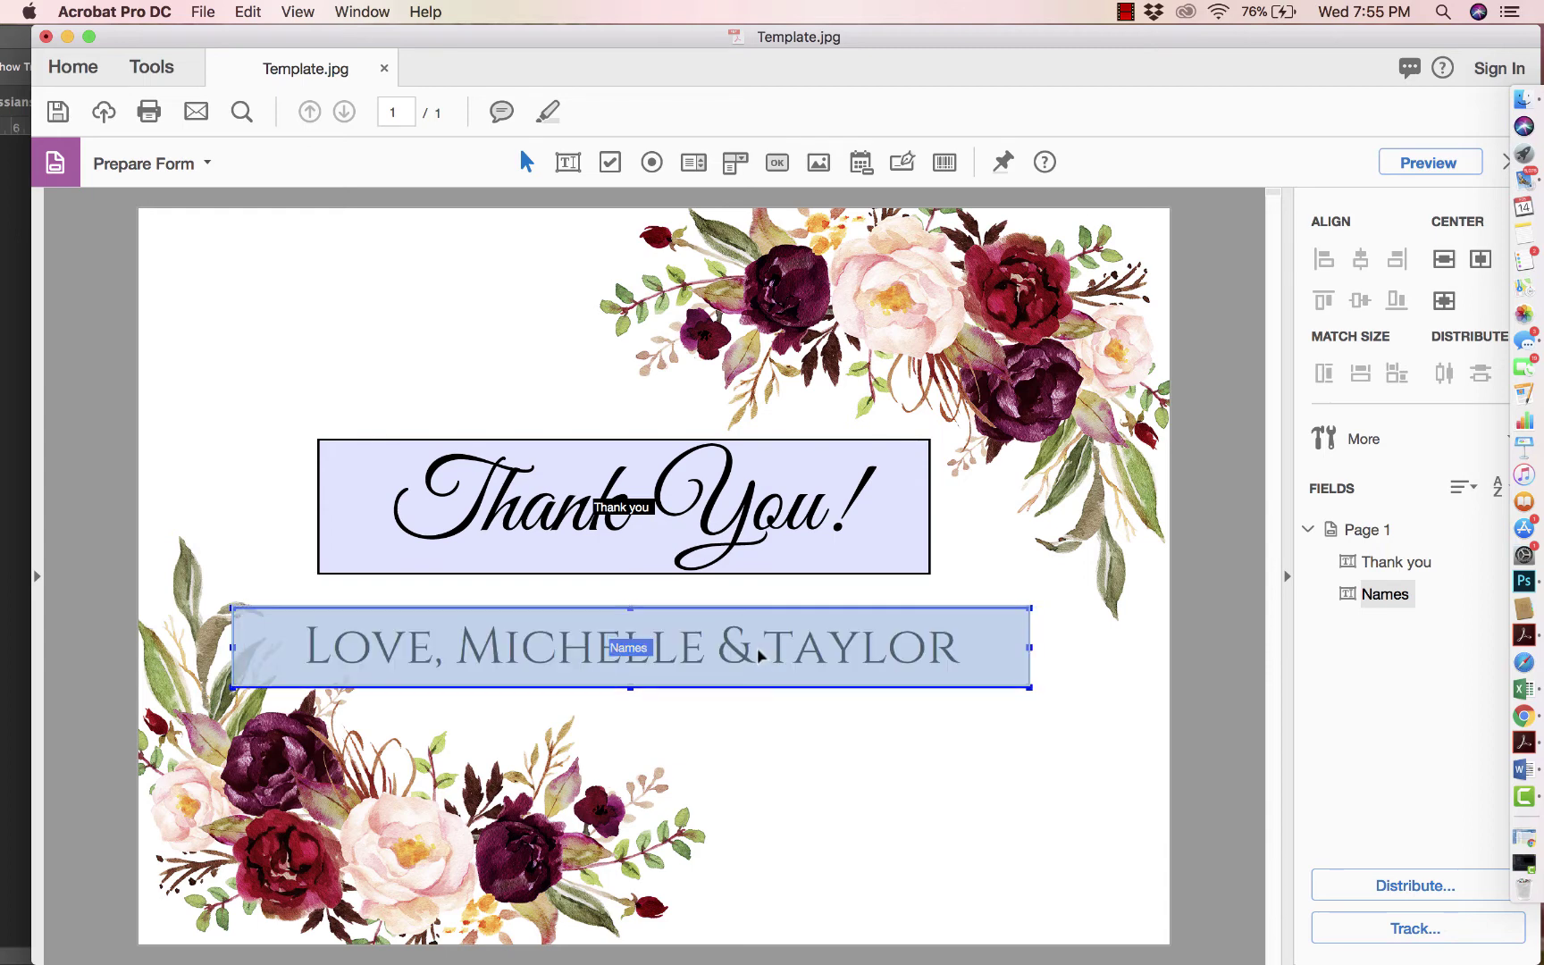
Step: Move the Names field up so it sits directly beneath the Thank you field and roughly centered under it
drag(759, 658, 798, 637)
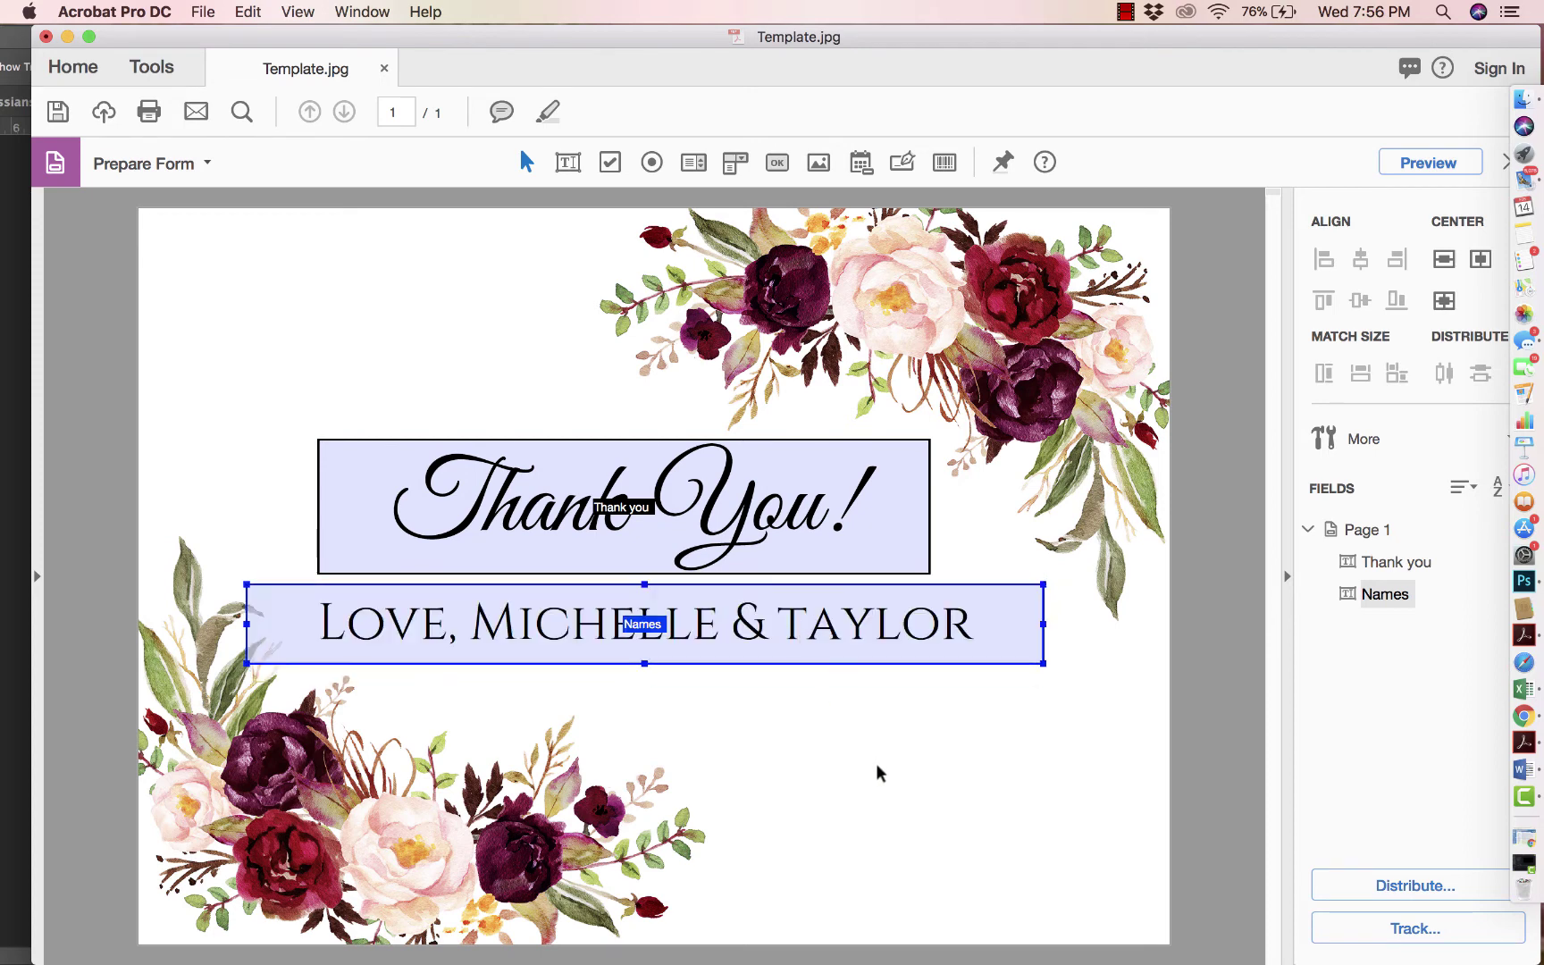
drag(949, 626, 939, 625)
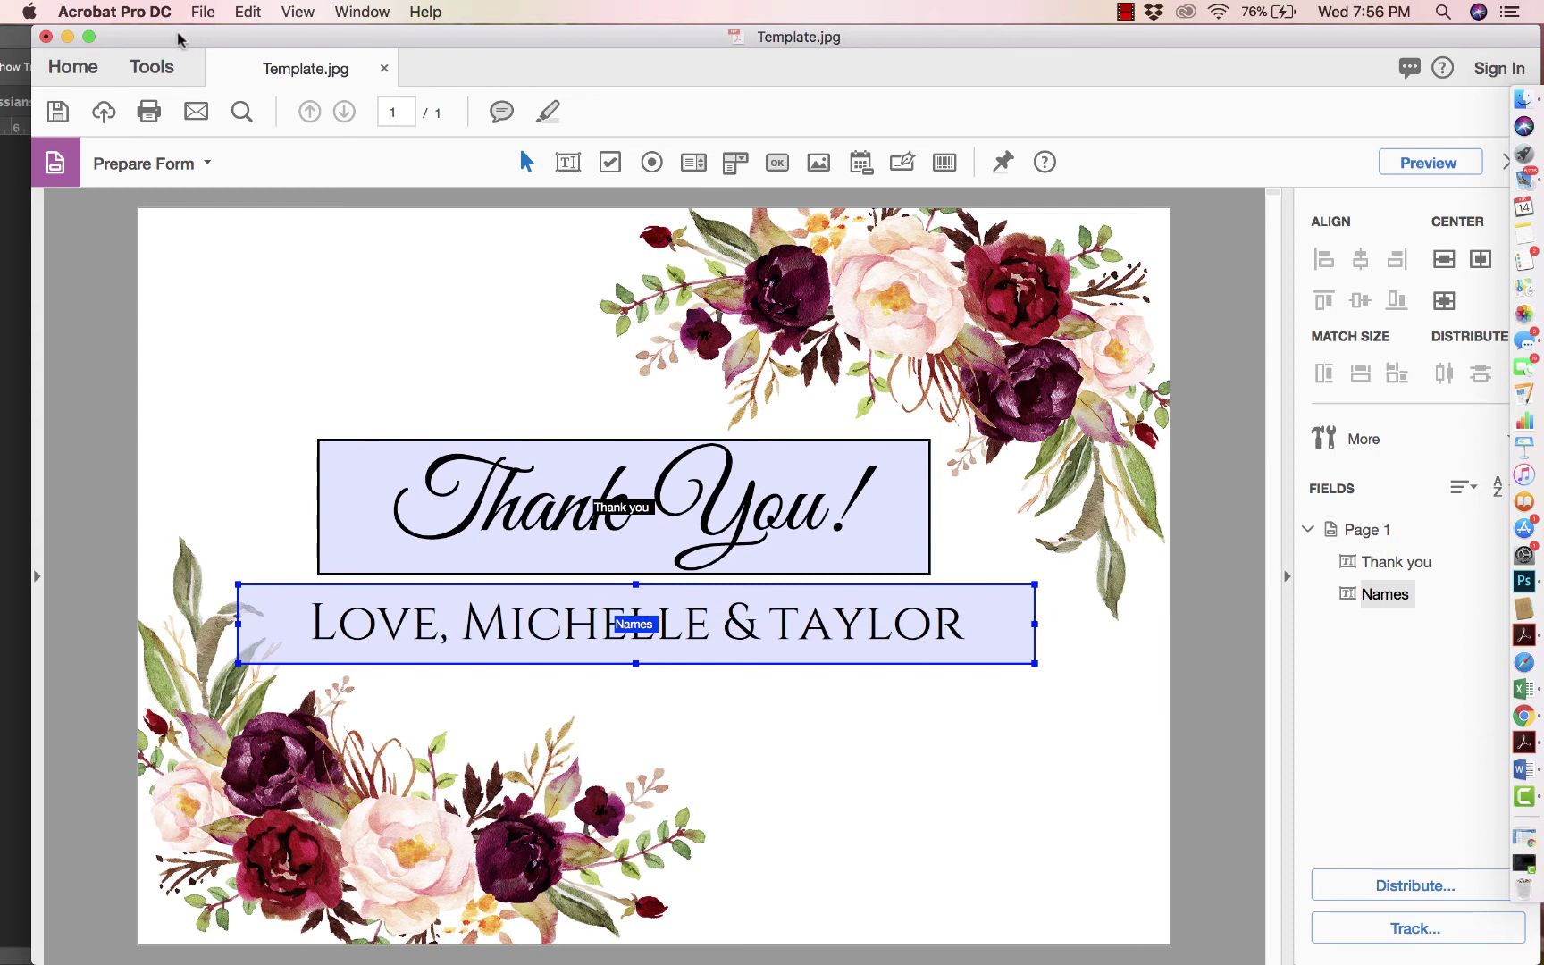
drag(178, 39, 258, 39)
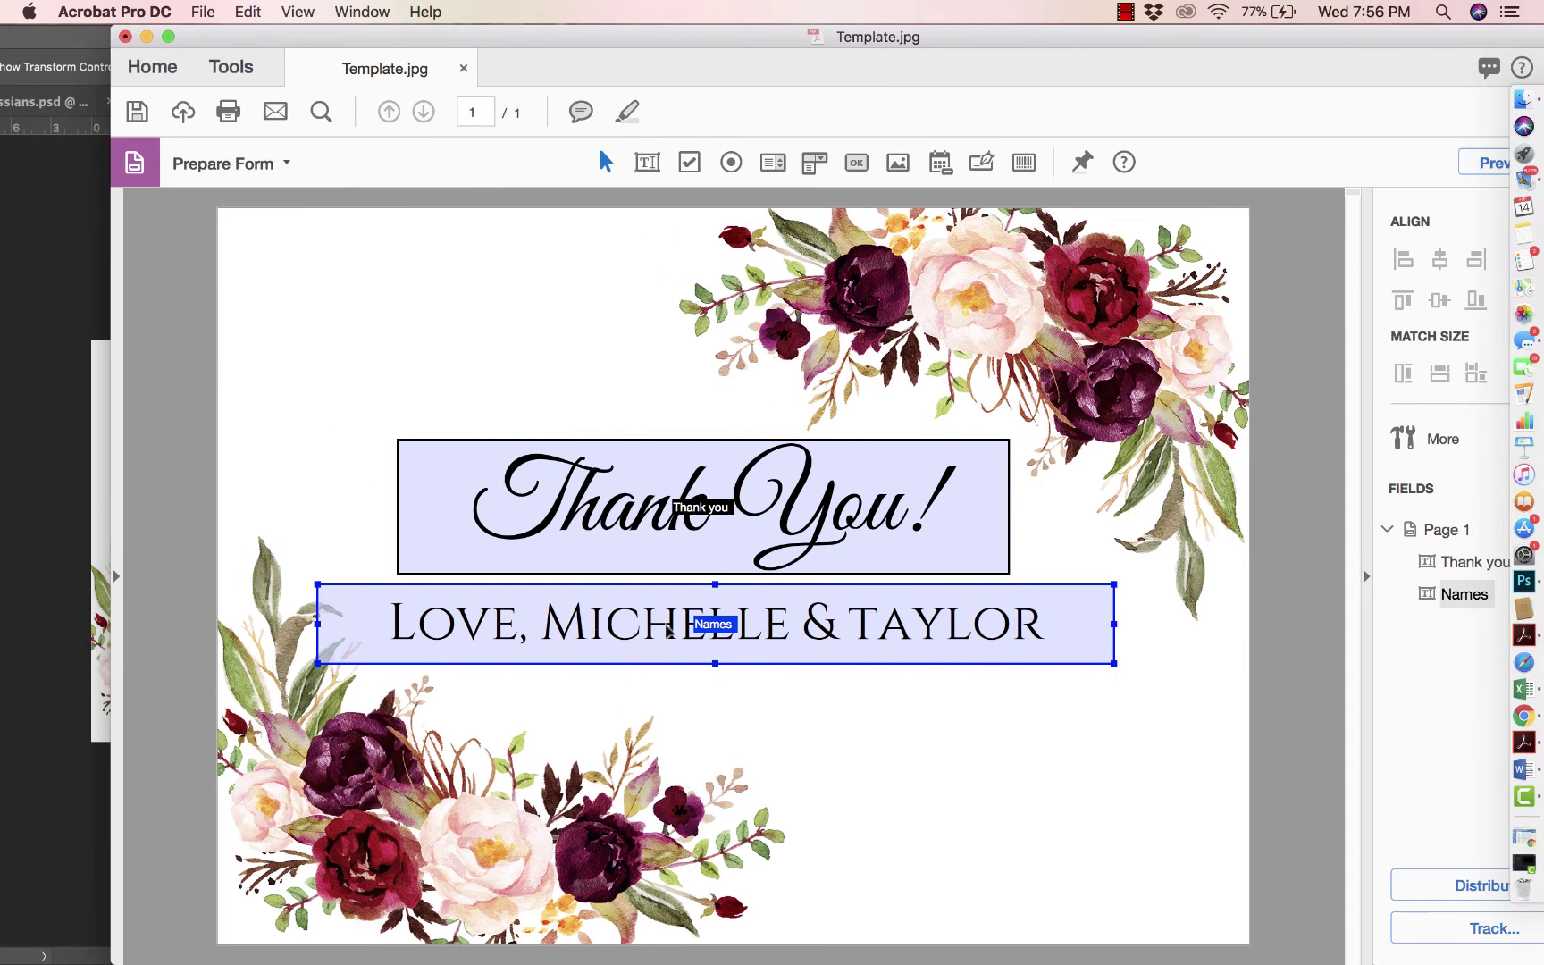
Step: Set the Names field's font size to 20 and close its properties
double_click(712, 630)
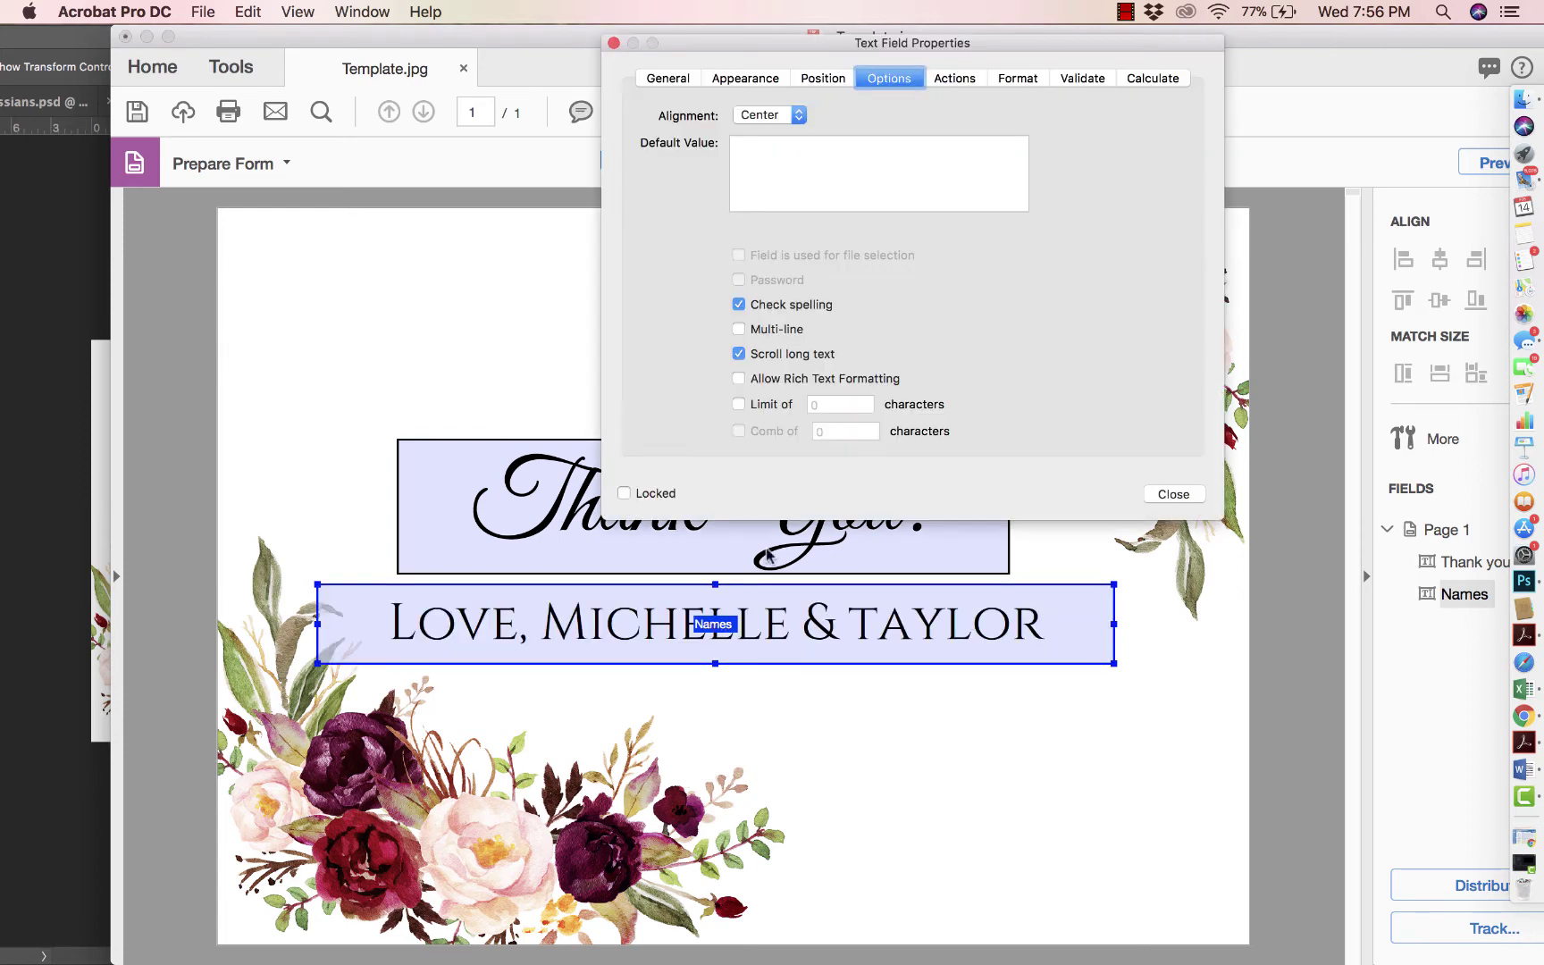
click(822, 79)
click(746, 79)
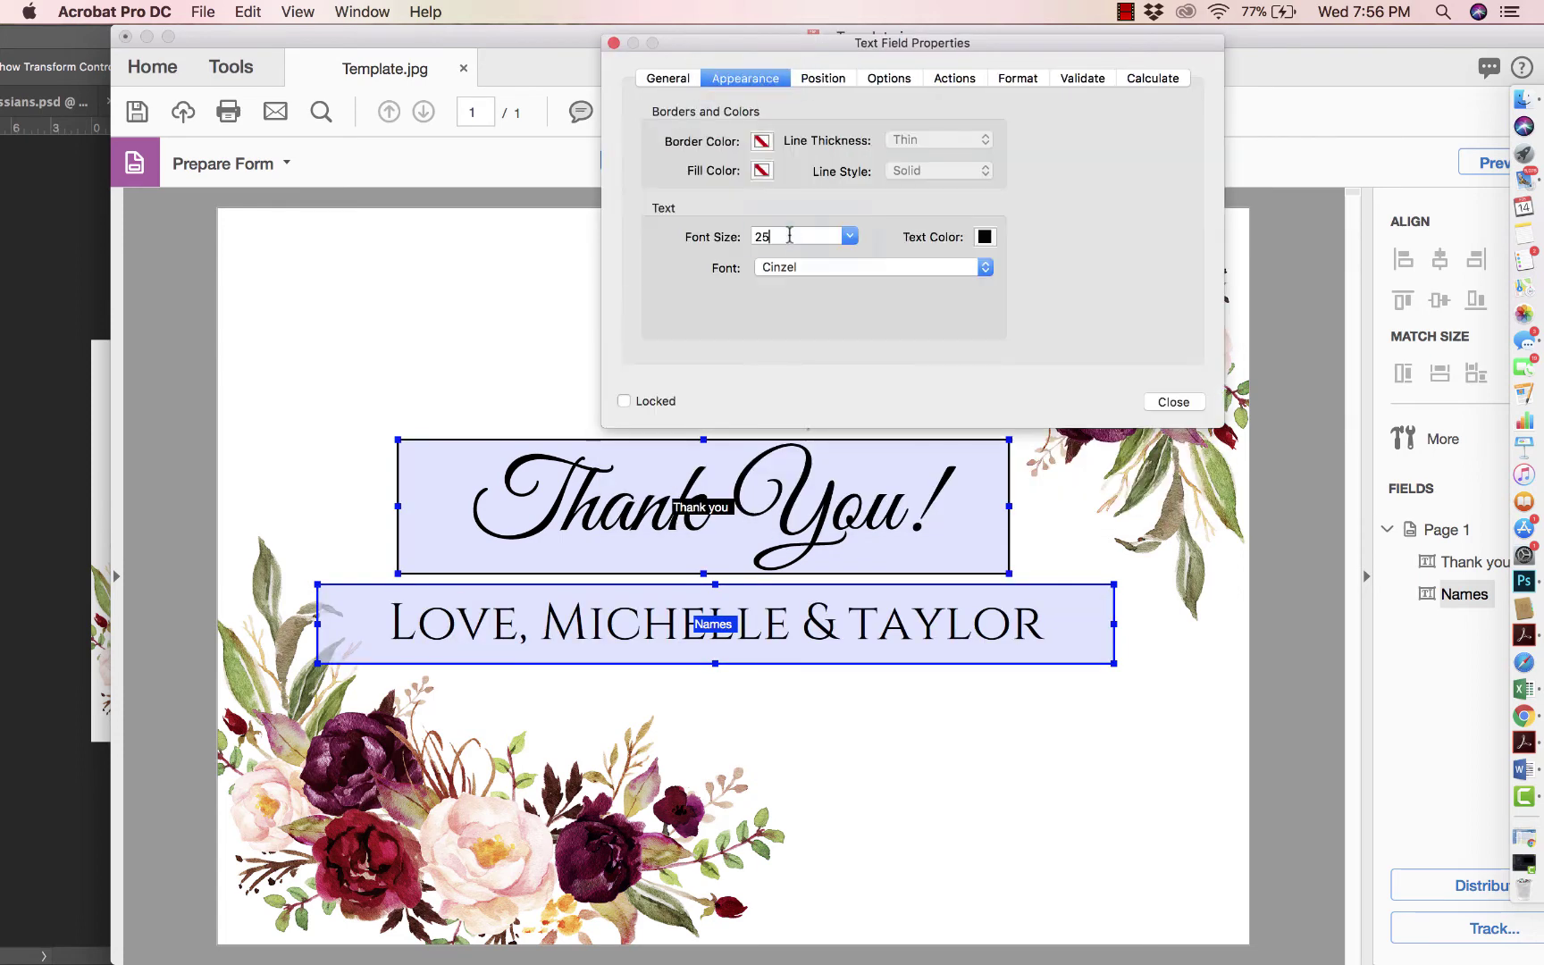
double_click(790, 236)
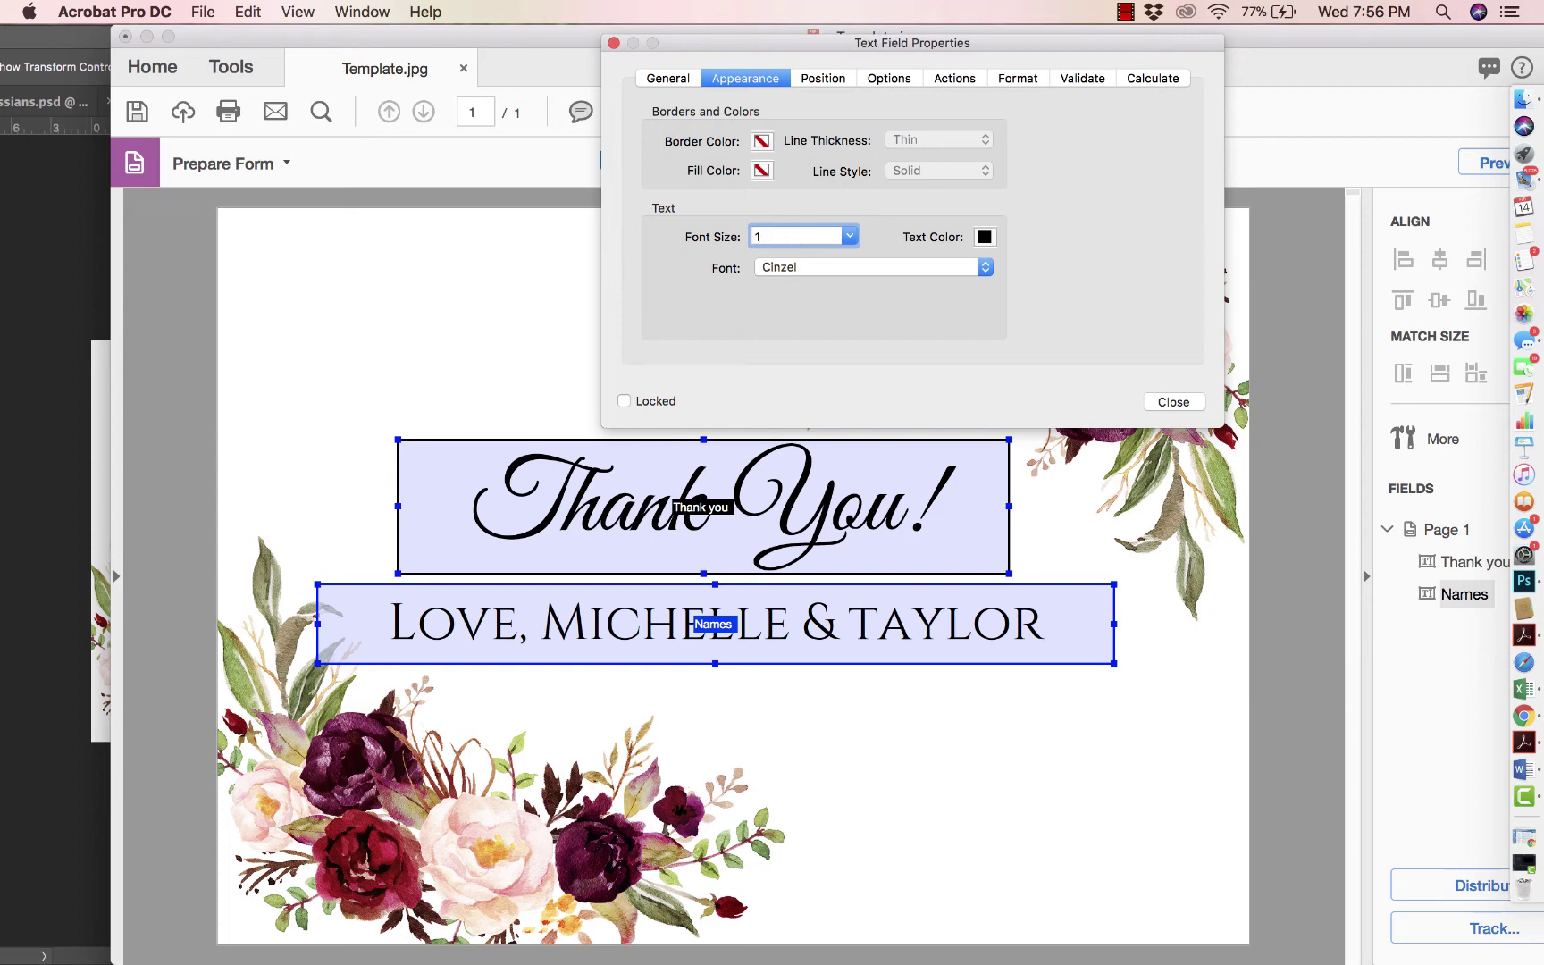
key(Return)
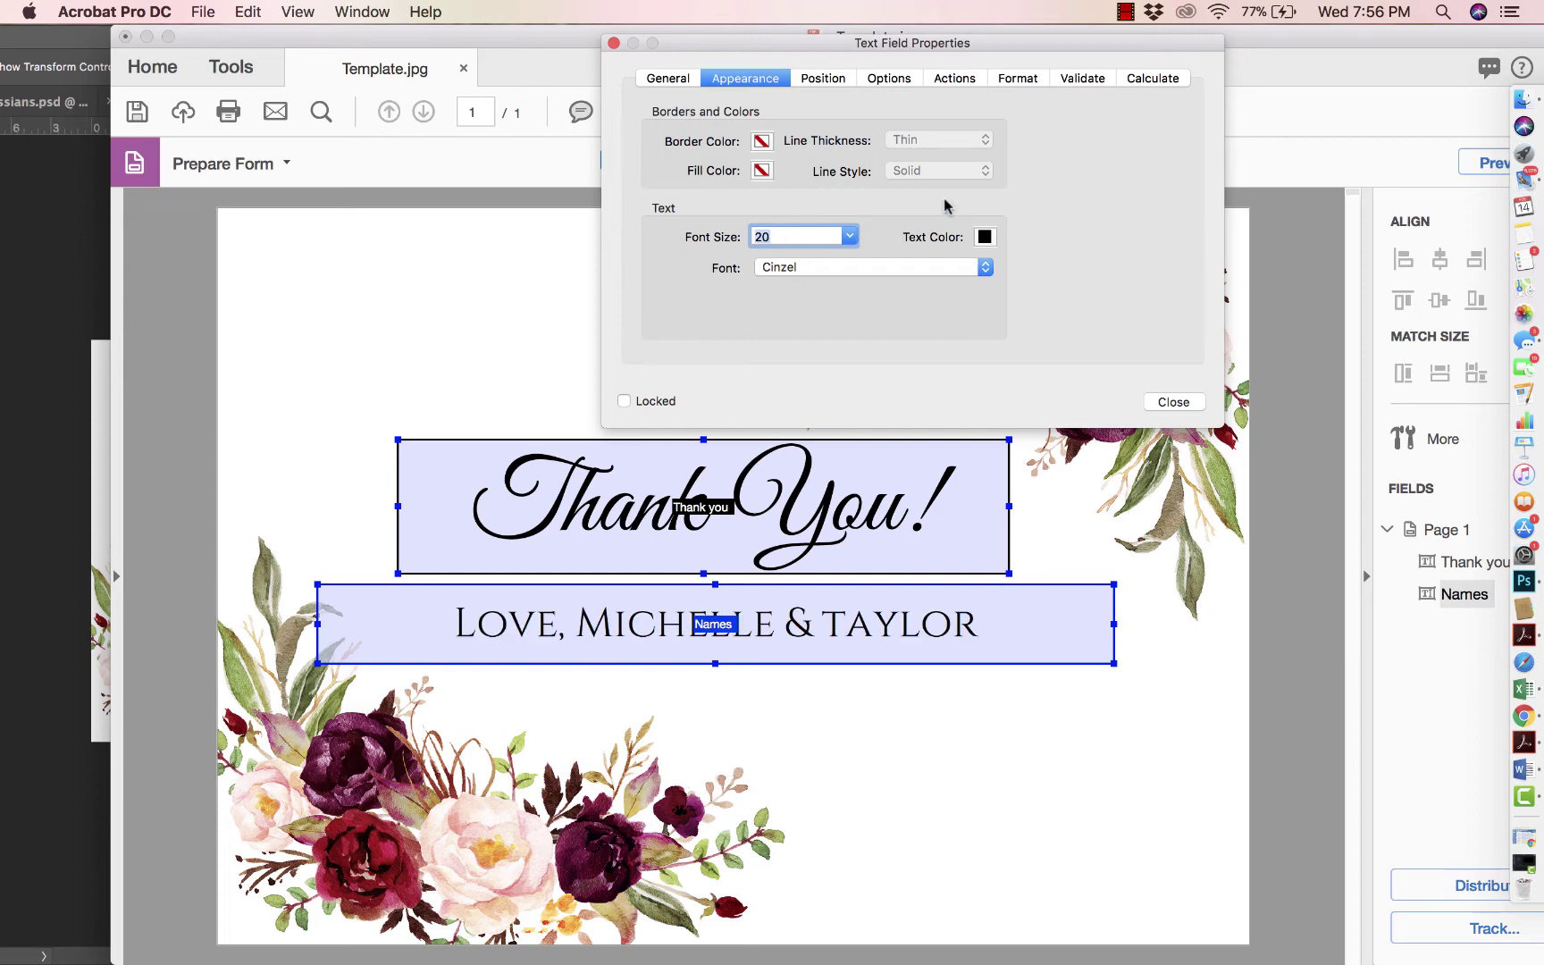
click(1162, 402)
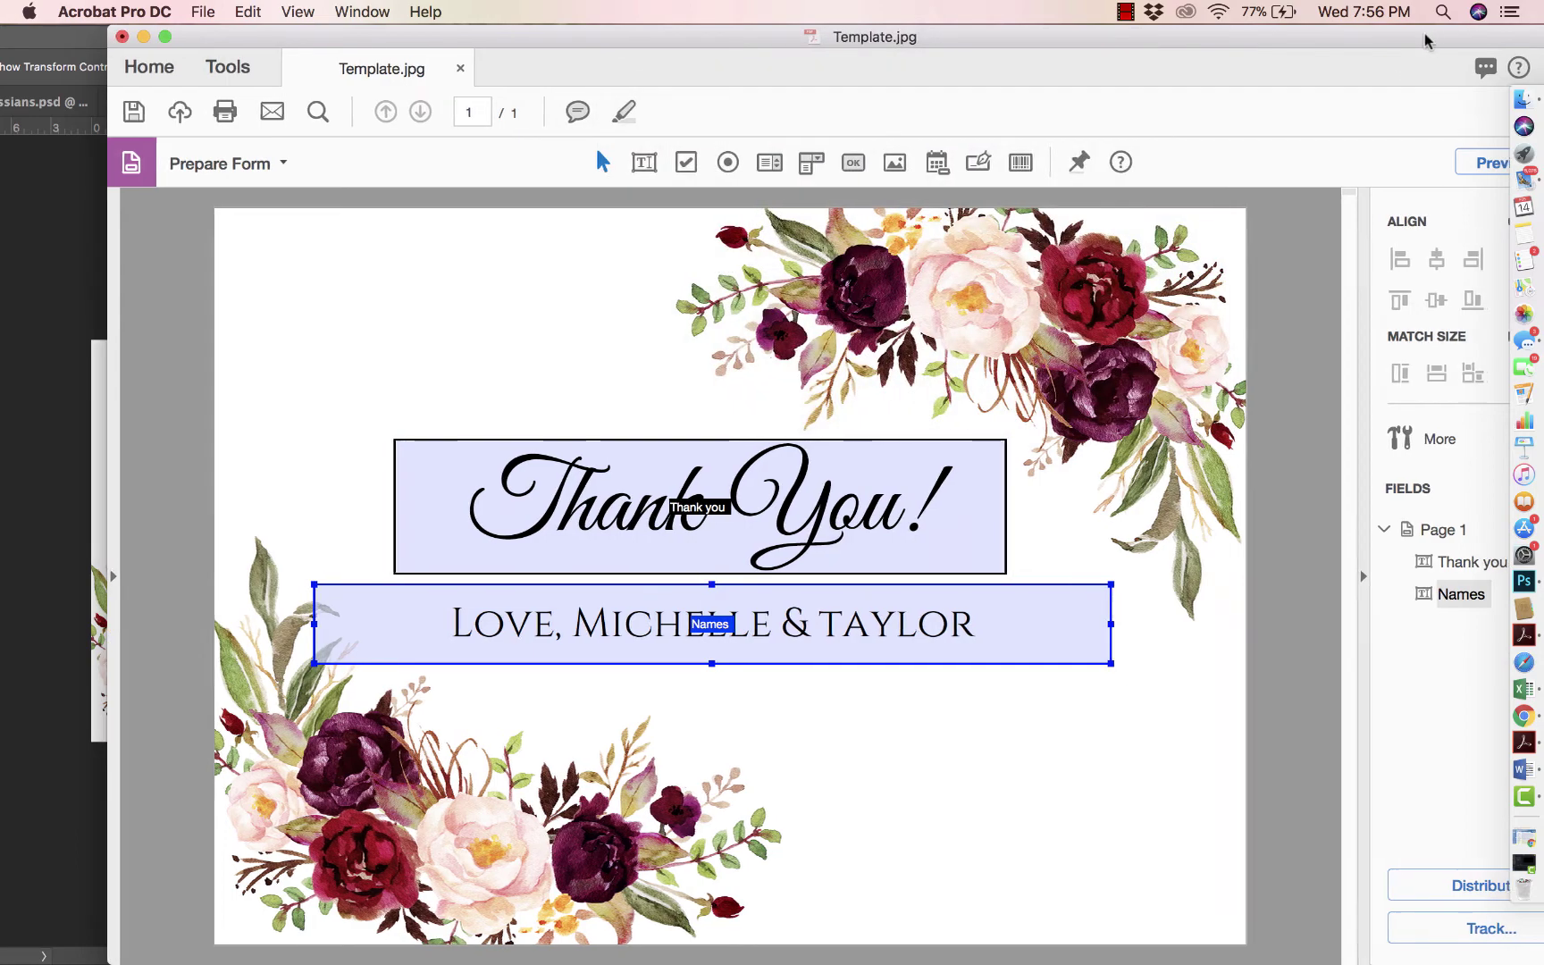
Step: Open Sample.jpg from the desktop to compare its text layout with the form, and close it
drag(1424, 32, 1132, 36)
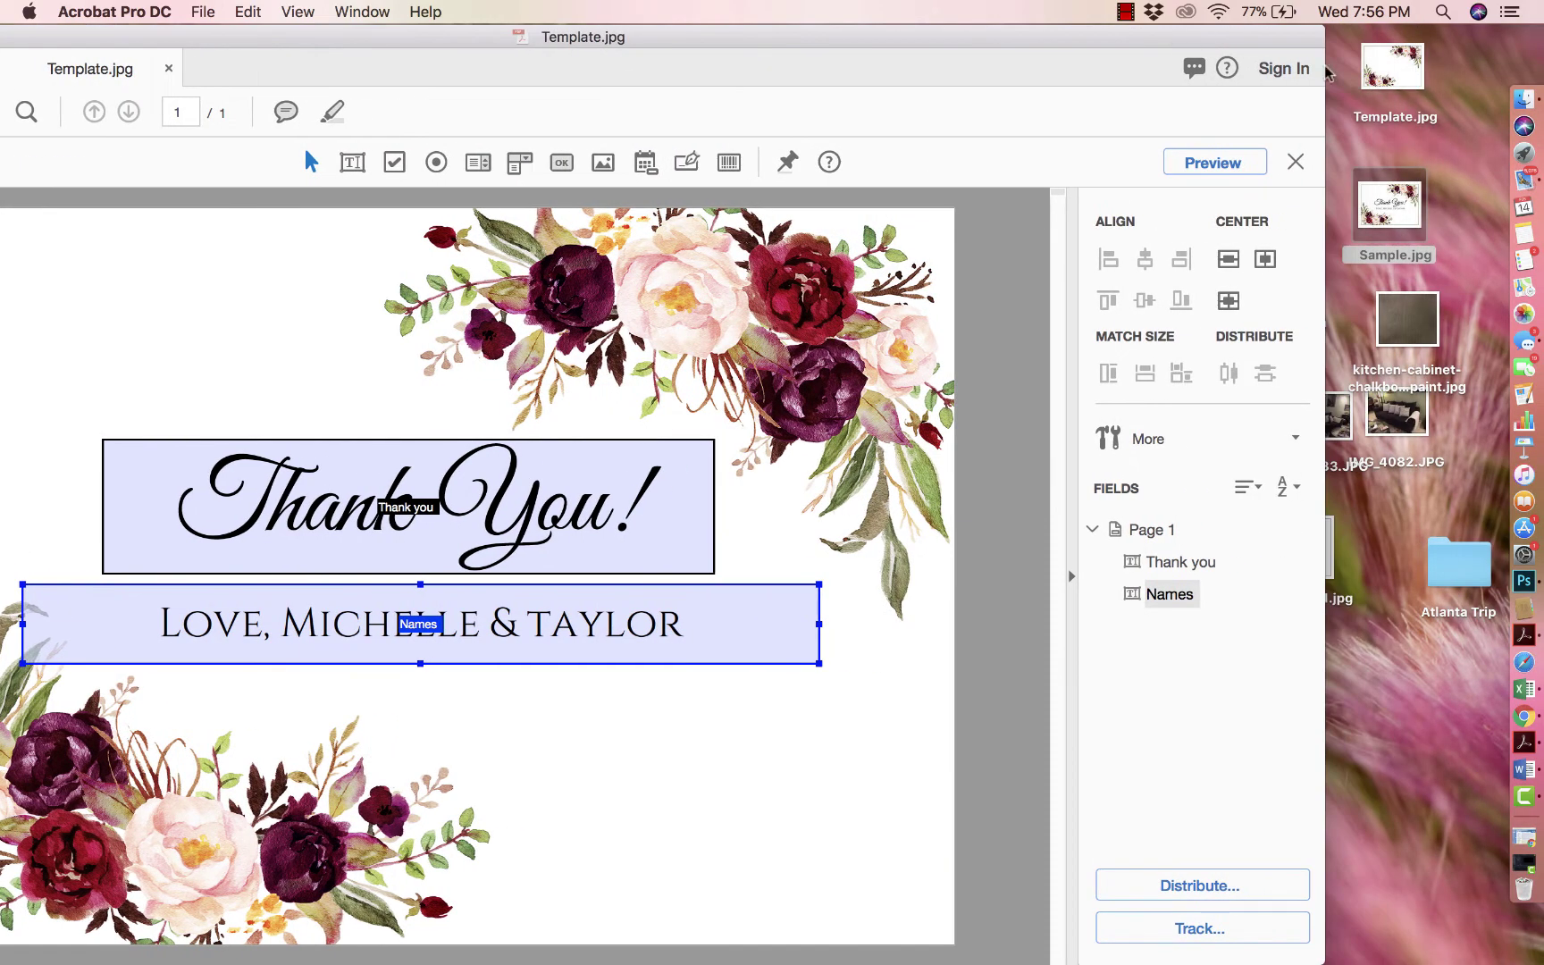
double_click(1408, 213)
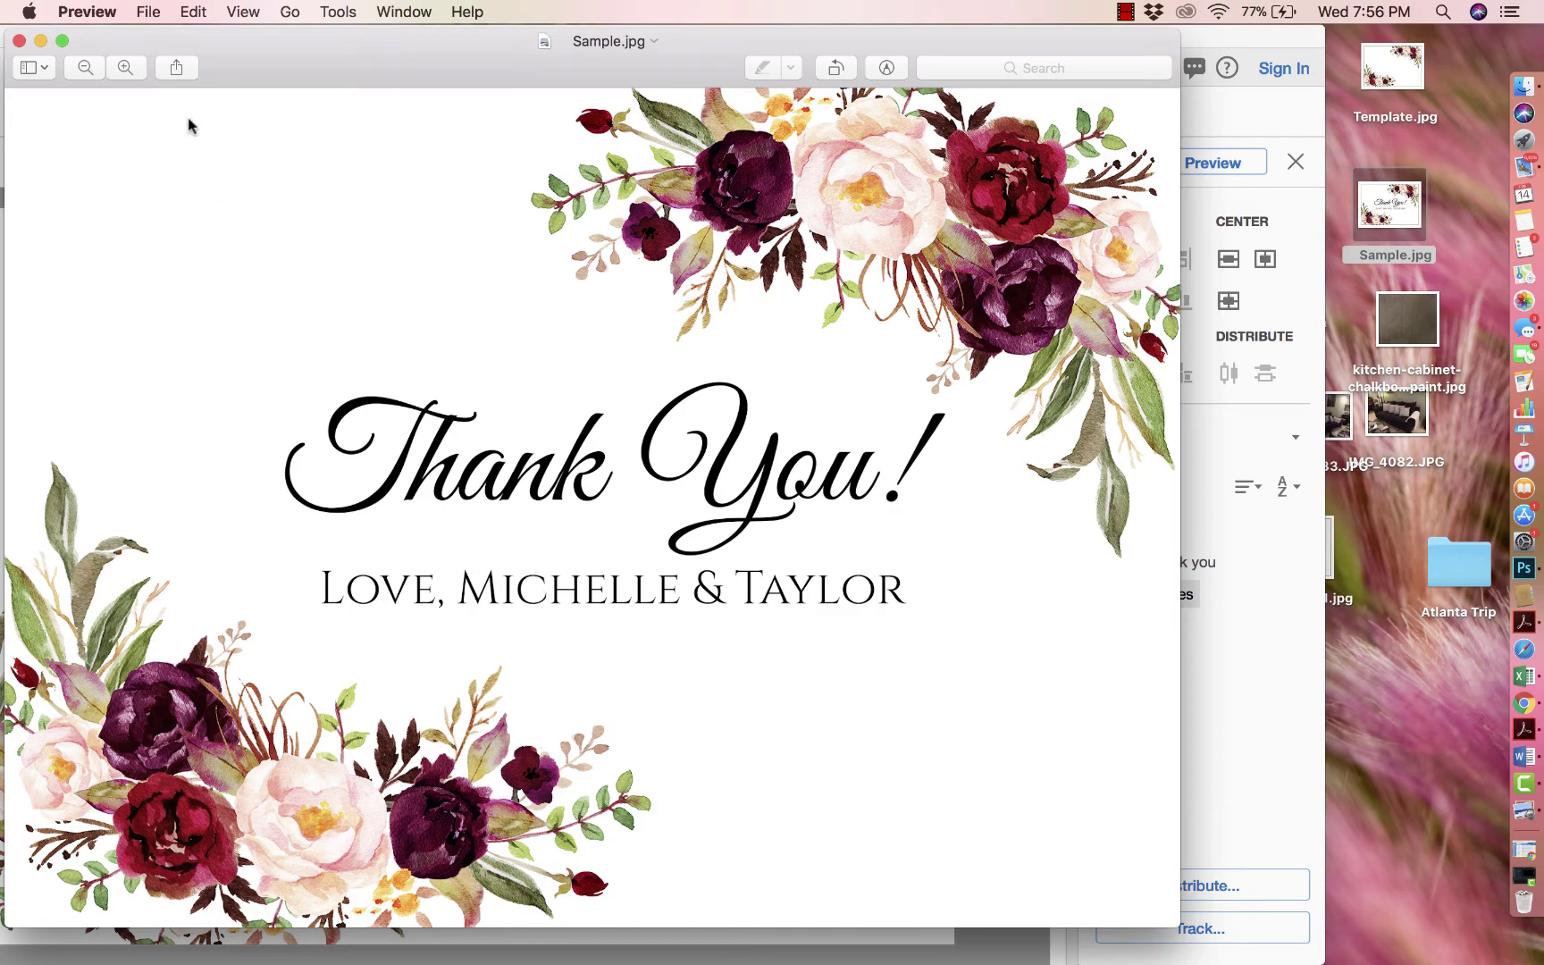
click(19, 41)
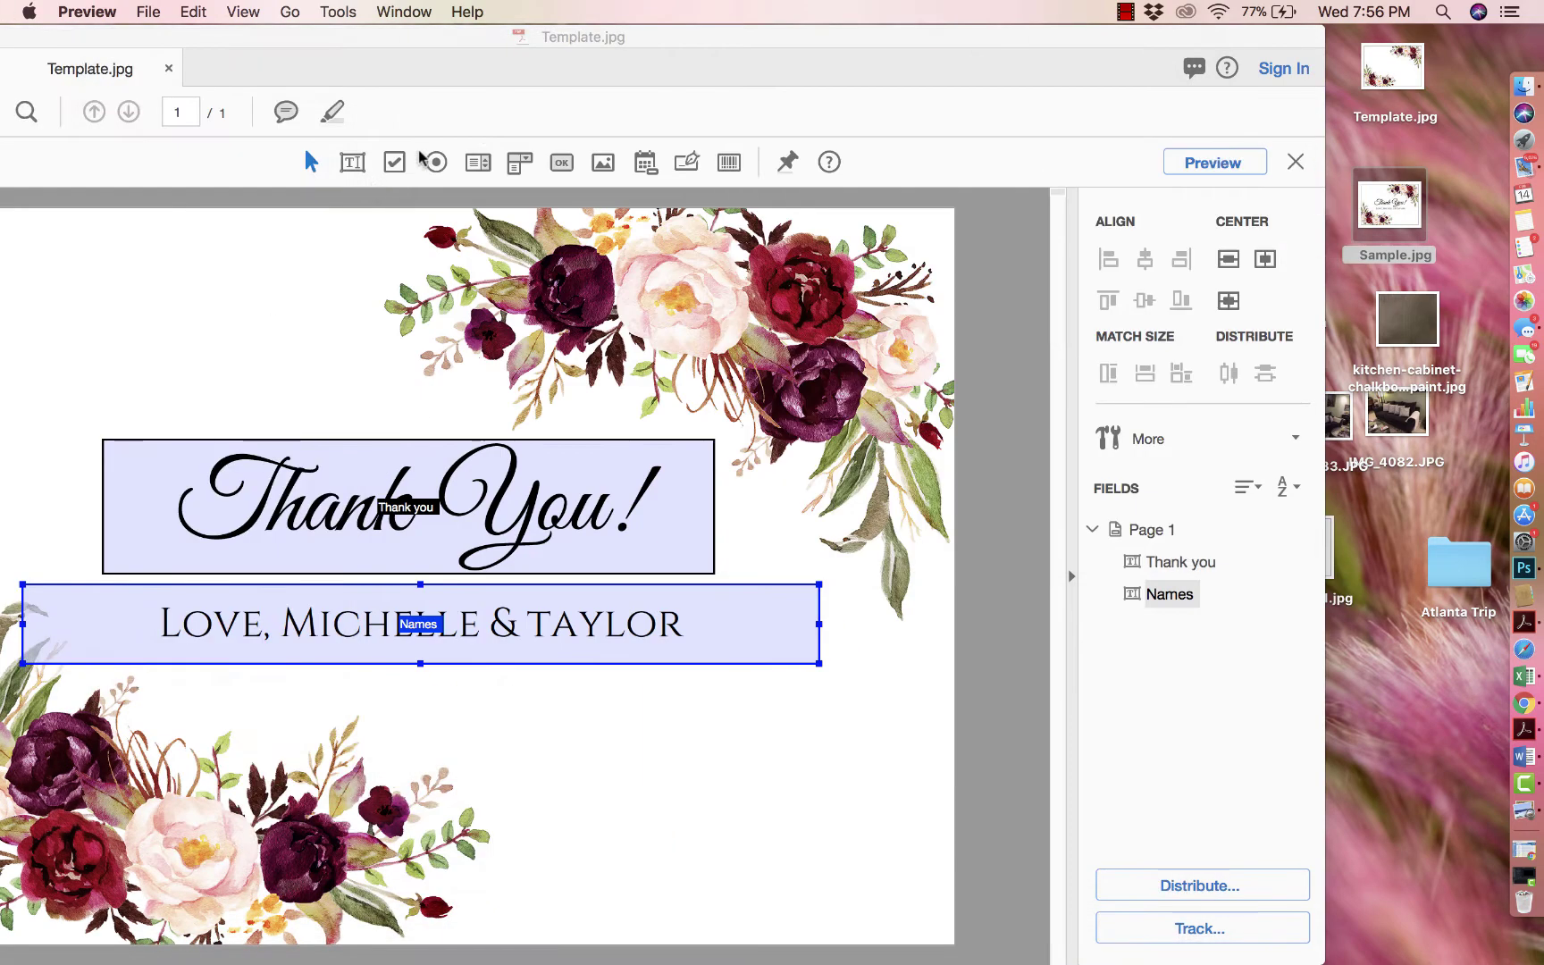
drag(675, 41, 908, 40)
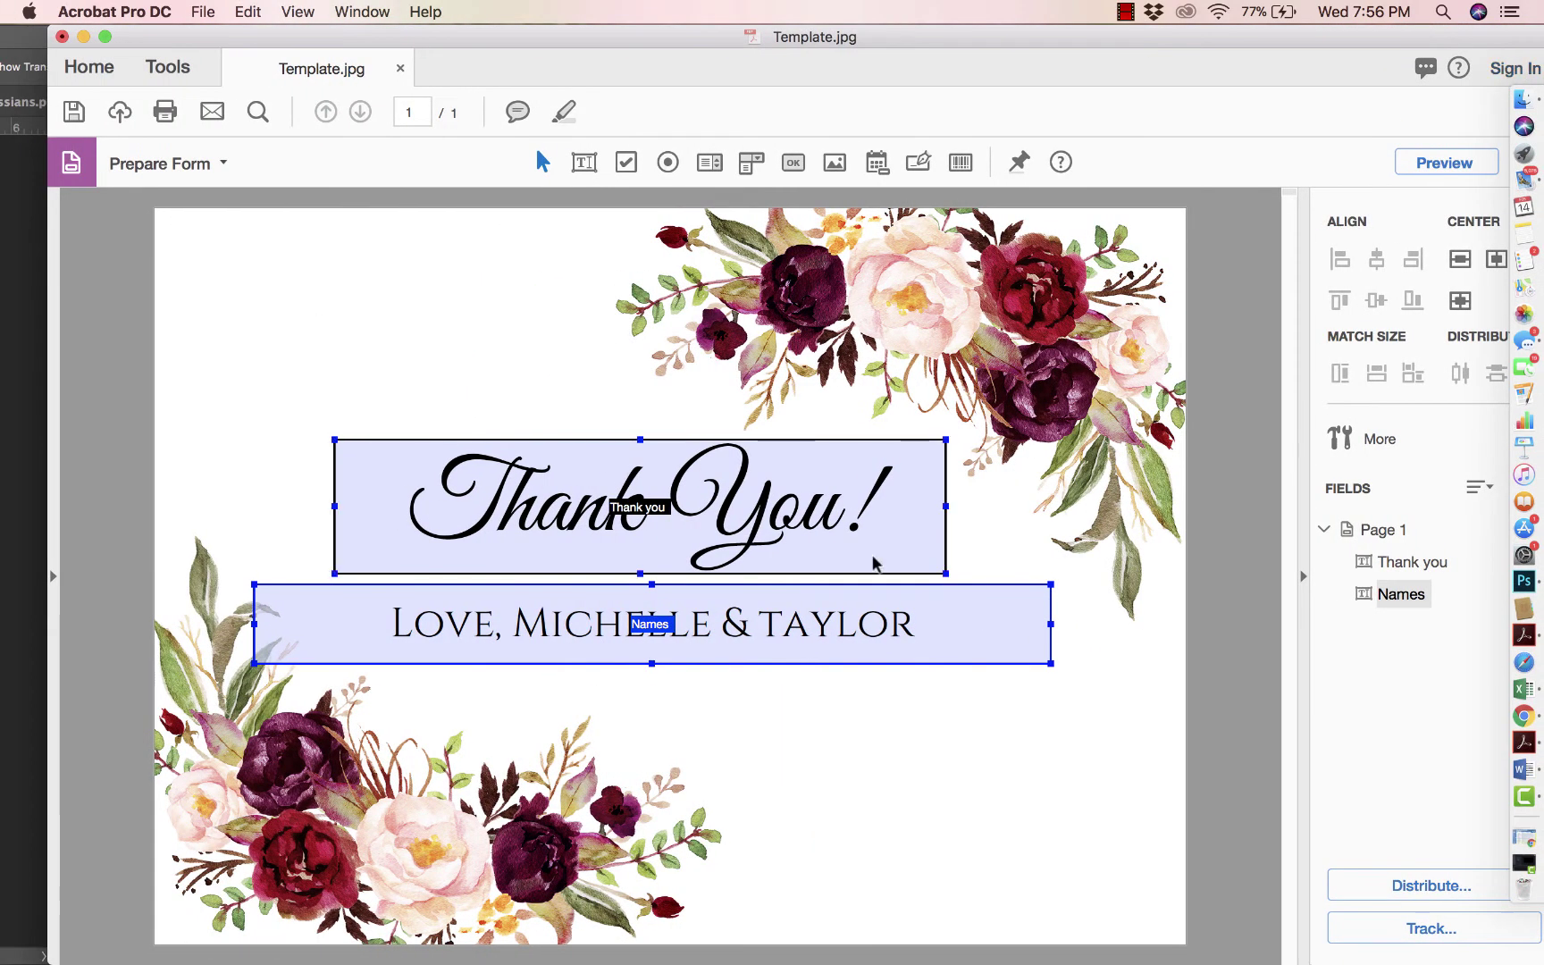
Step: Shift the Names field and the Thank you field slightly to the right on the card
drag(871, 634, 897, 630)
click(1079, 768)
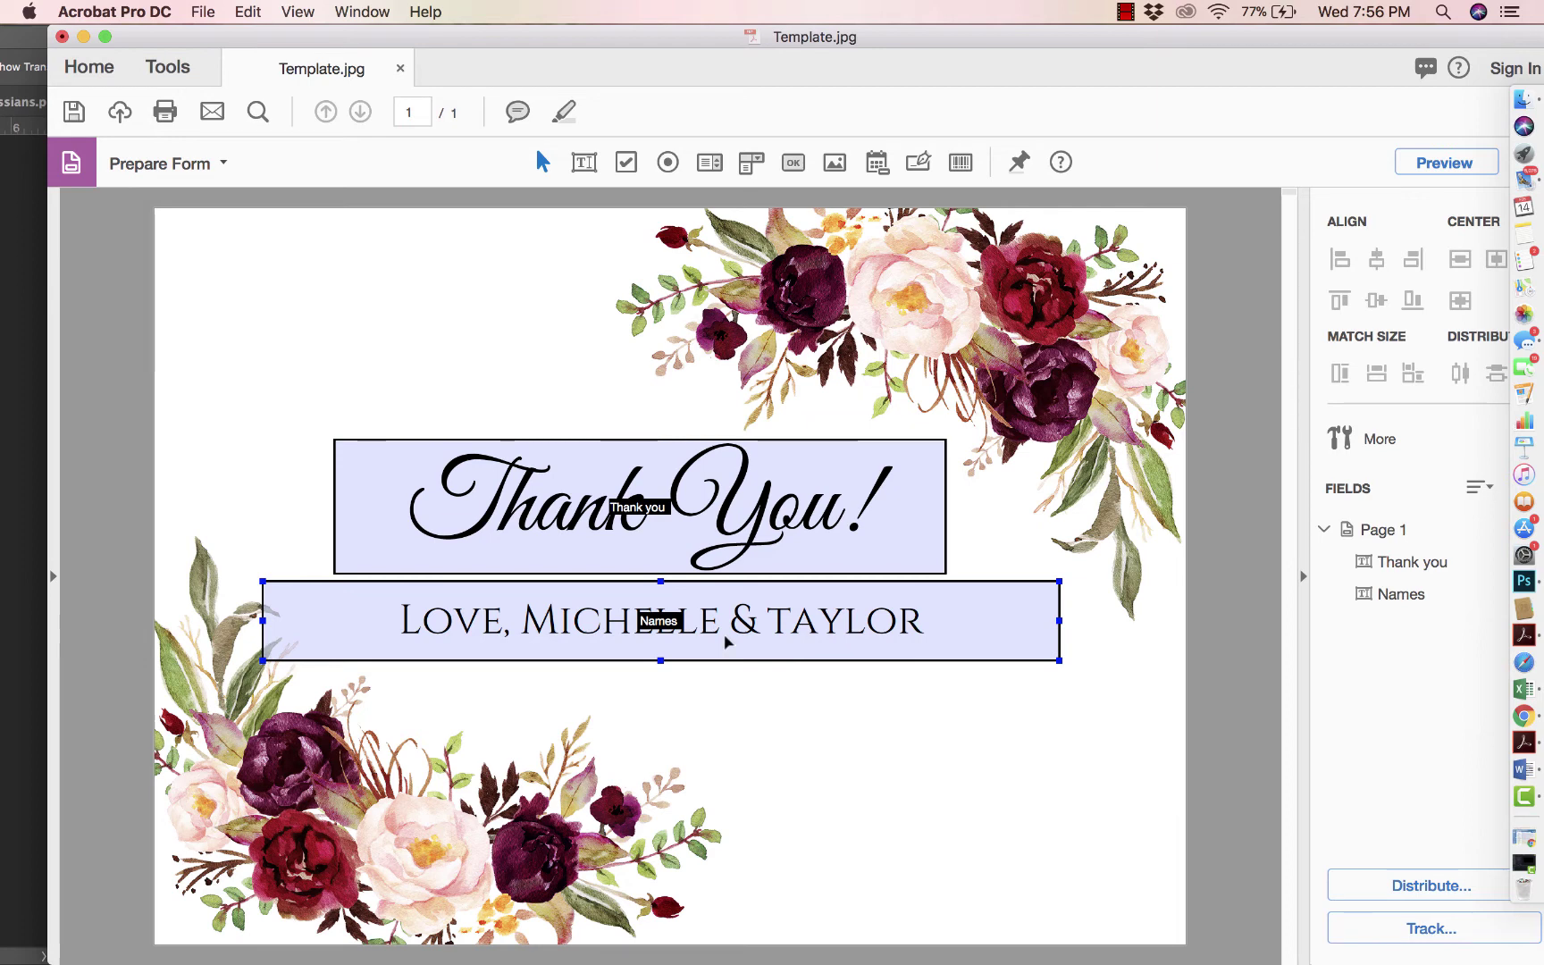
click(874, 565)
drag(875, 536, 887, 536)
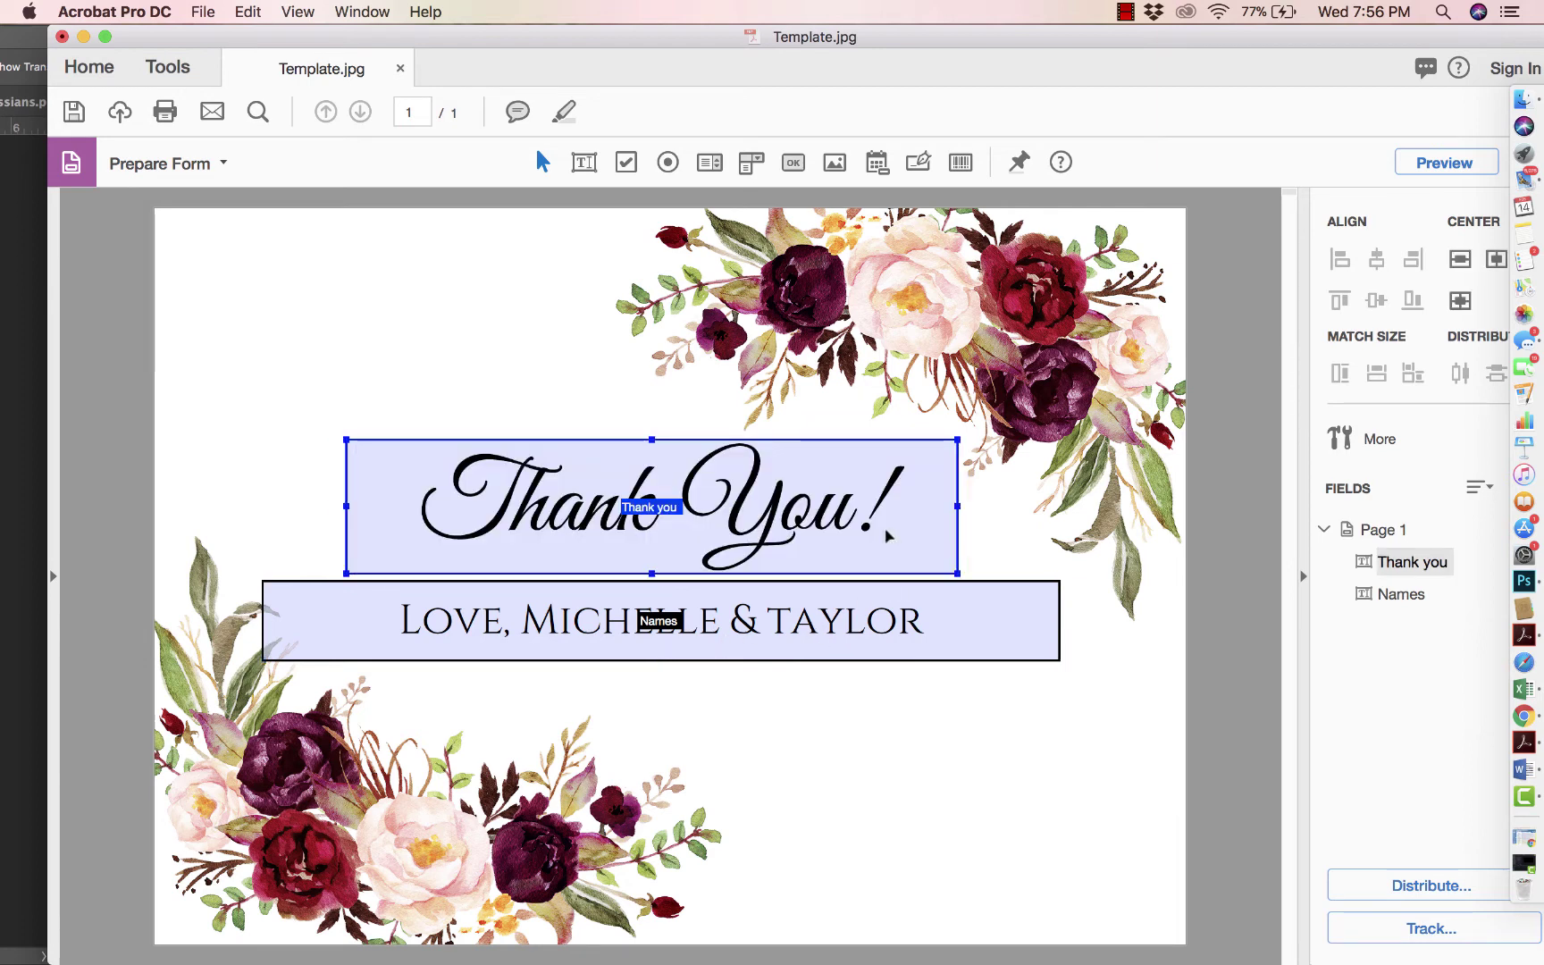
Step: Pull the Names field's right edge slightly inward, and check the card in preview before returning to form editing
shift+click(1057, 629)
click(1059, 629)
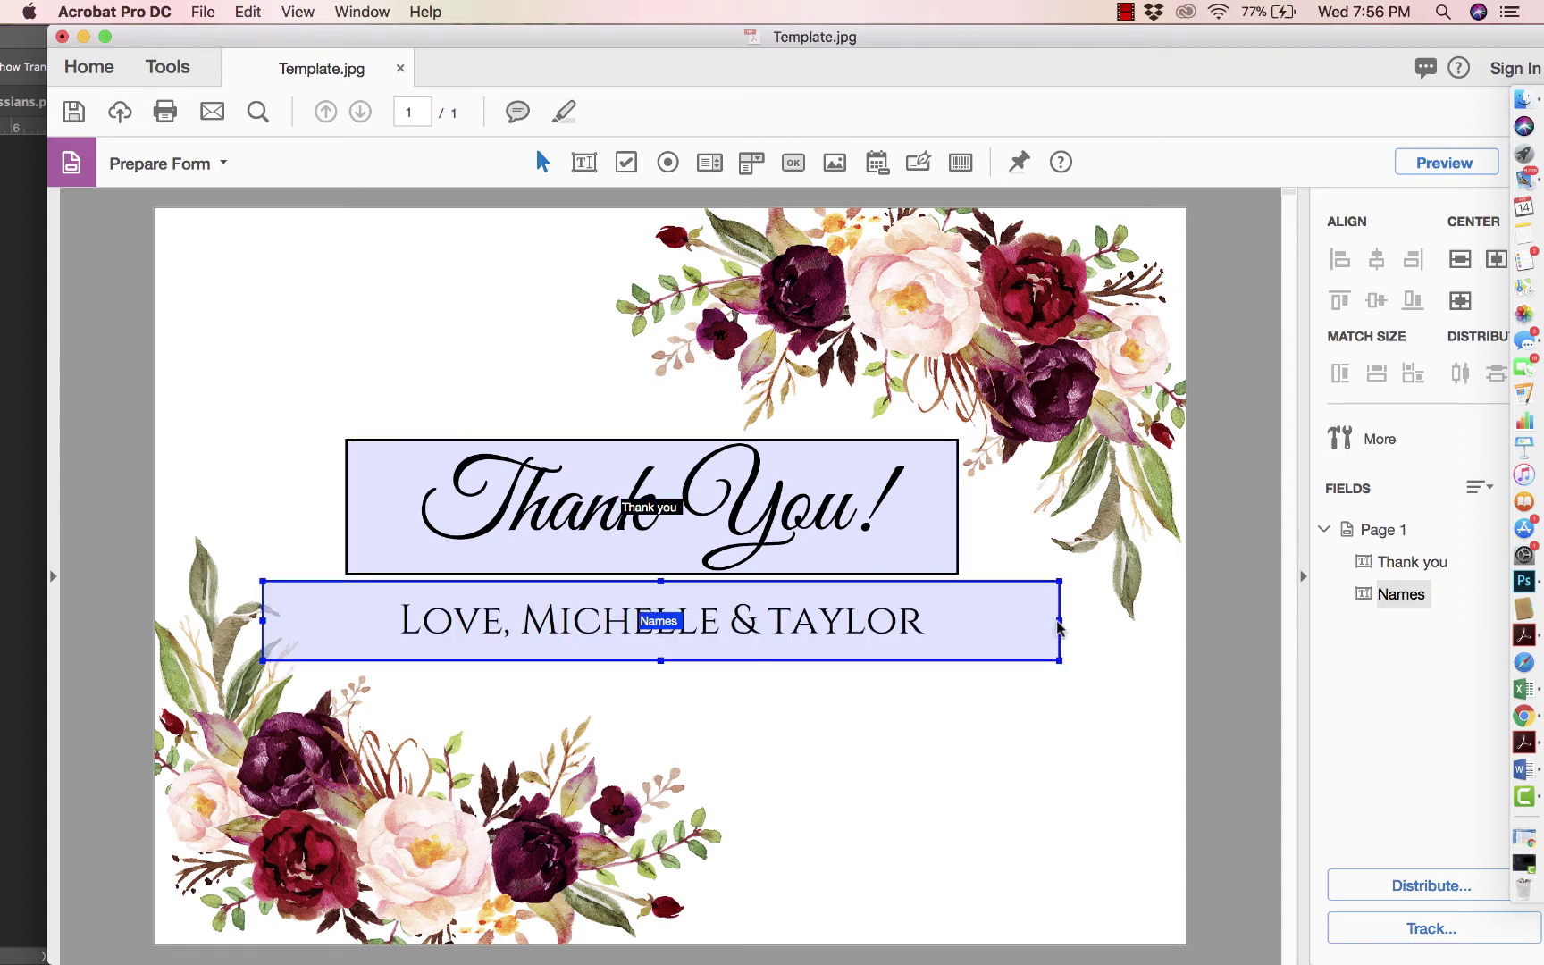
drag(1057, 630, 1052, 622)
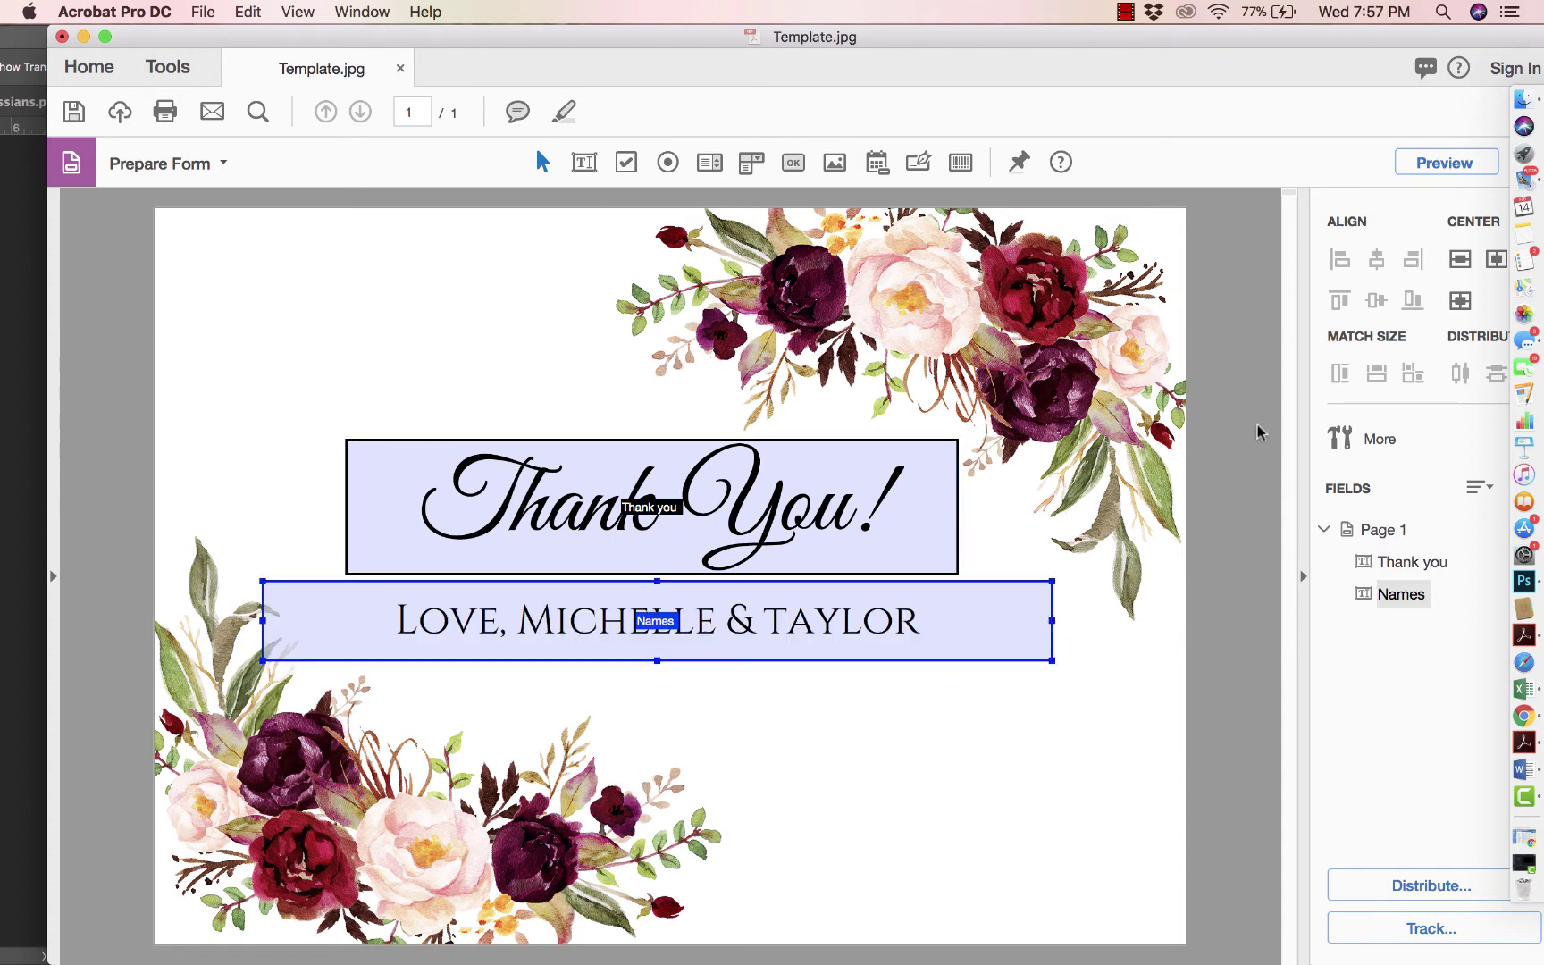
click(1426, 163)
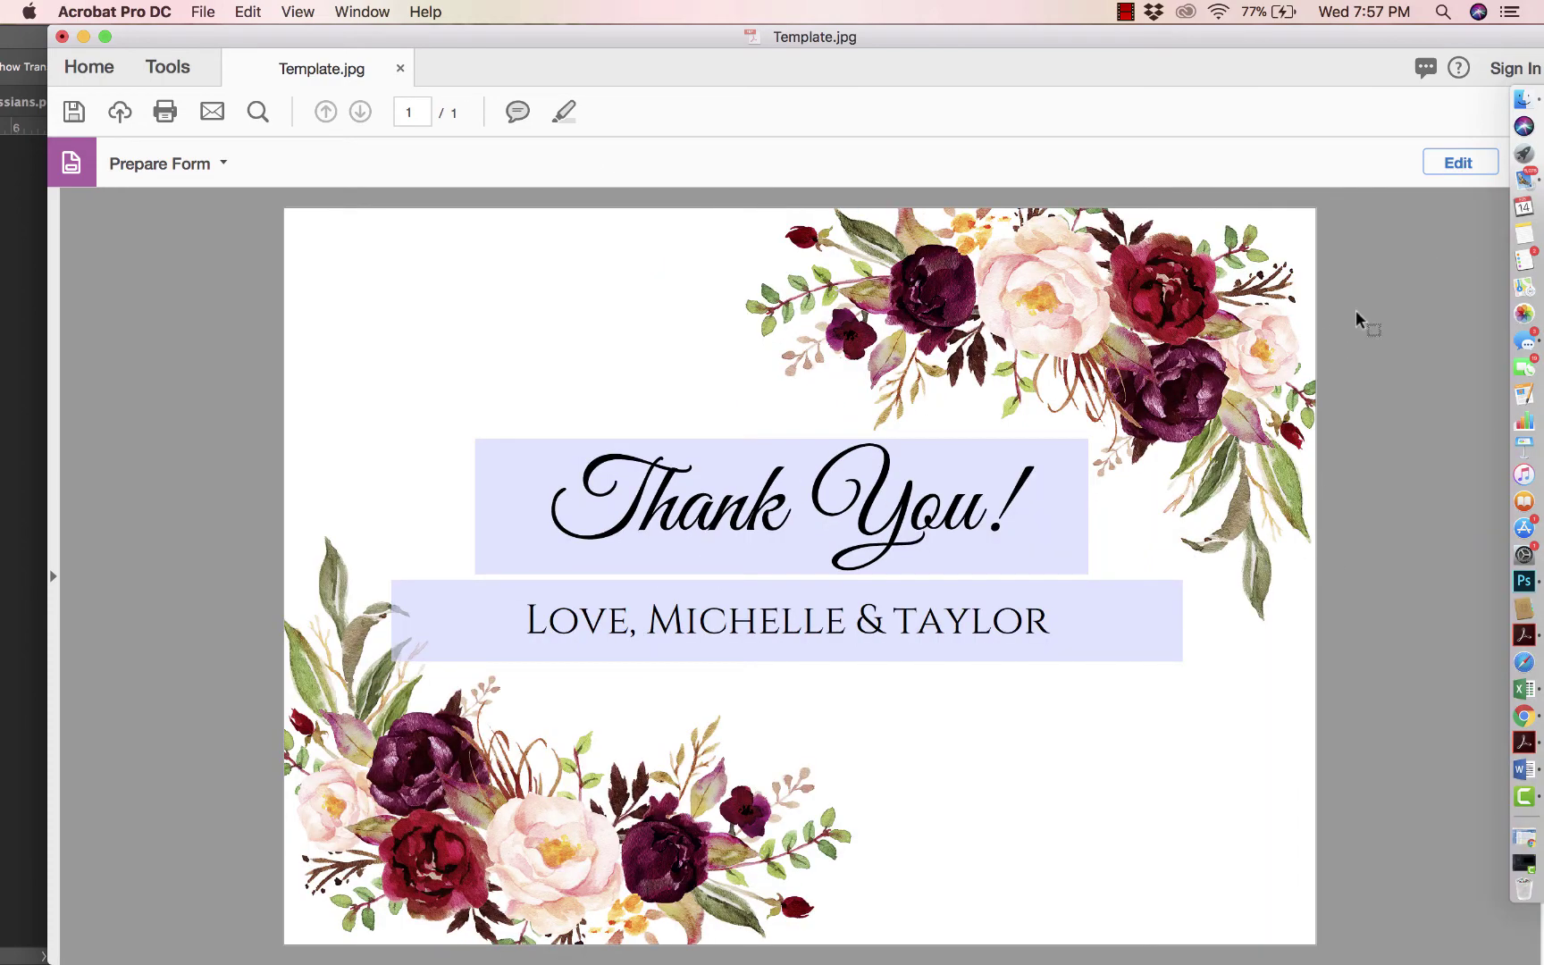
click(1446, 161)
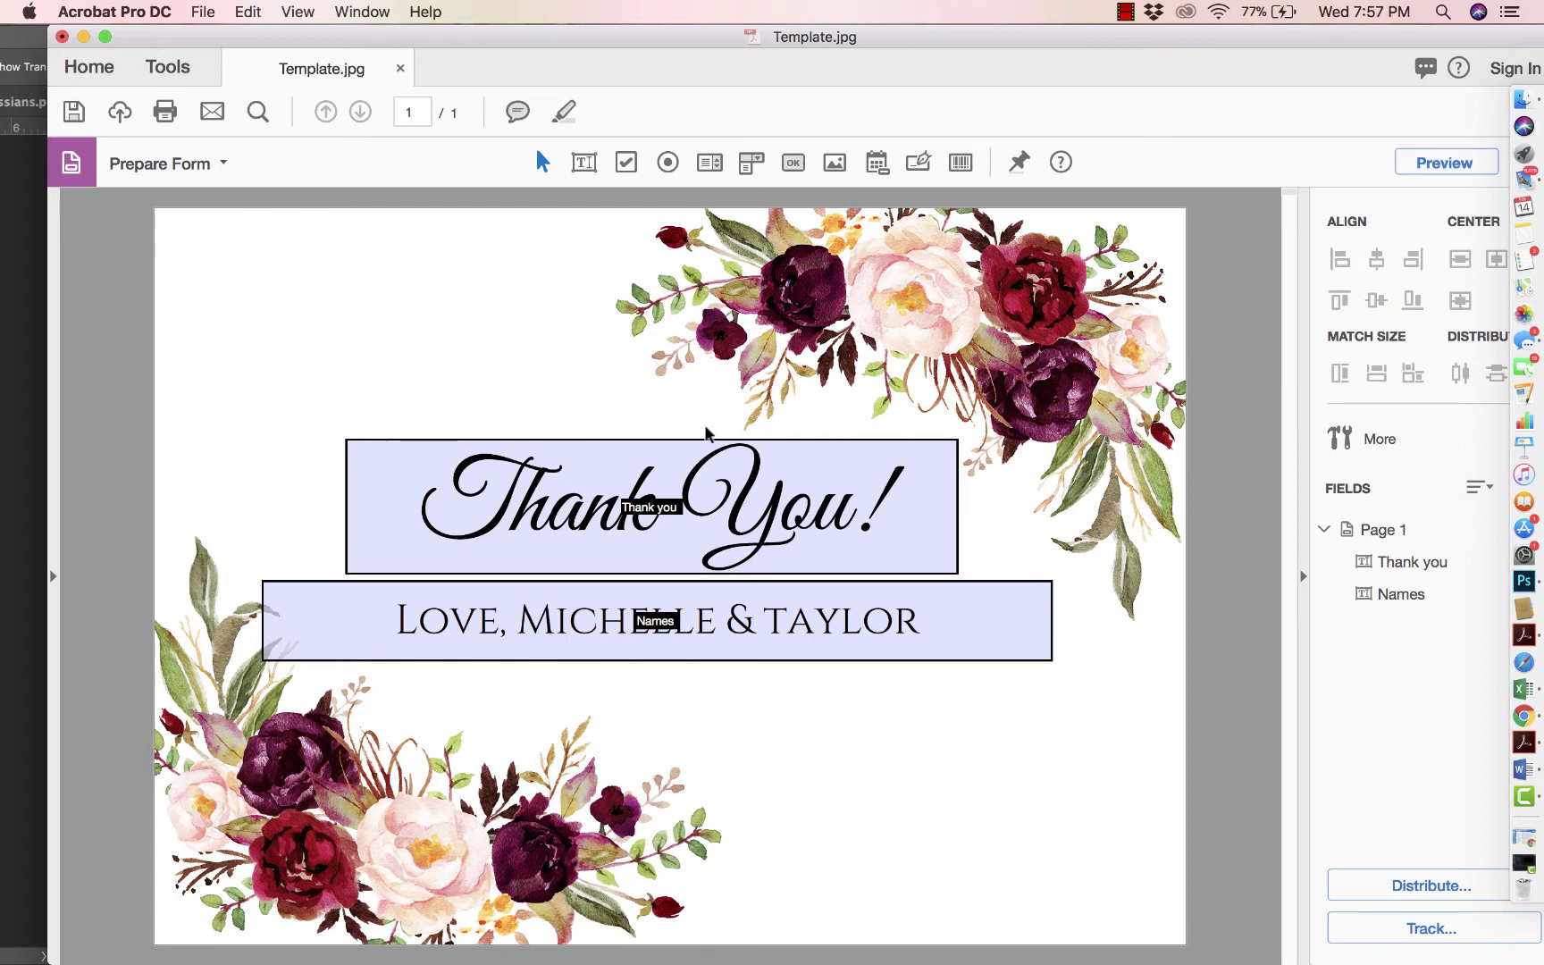
click(672, 498)
click(666, 644)
click(663, 569)
click(642, 625)
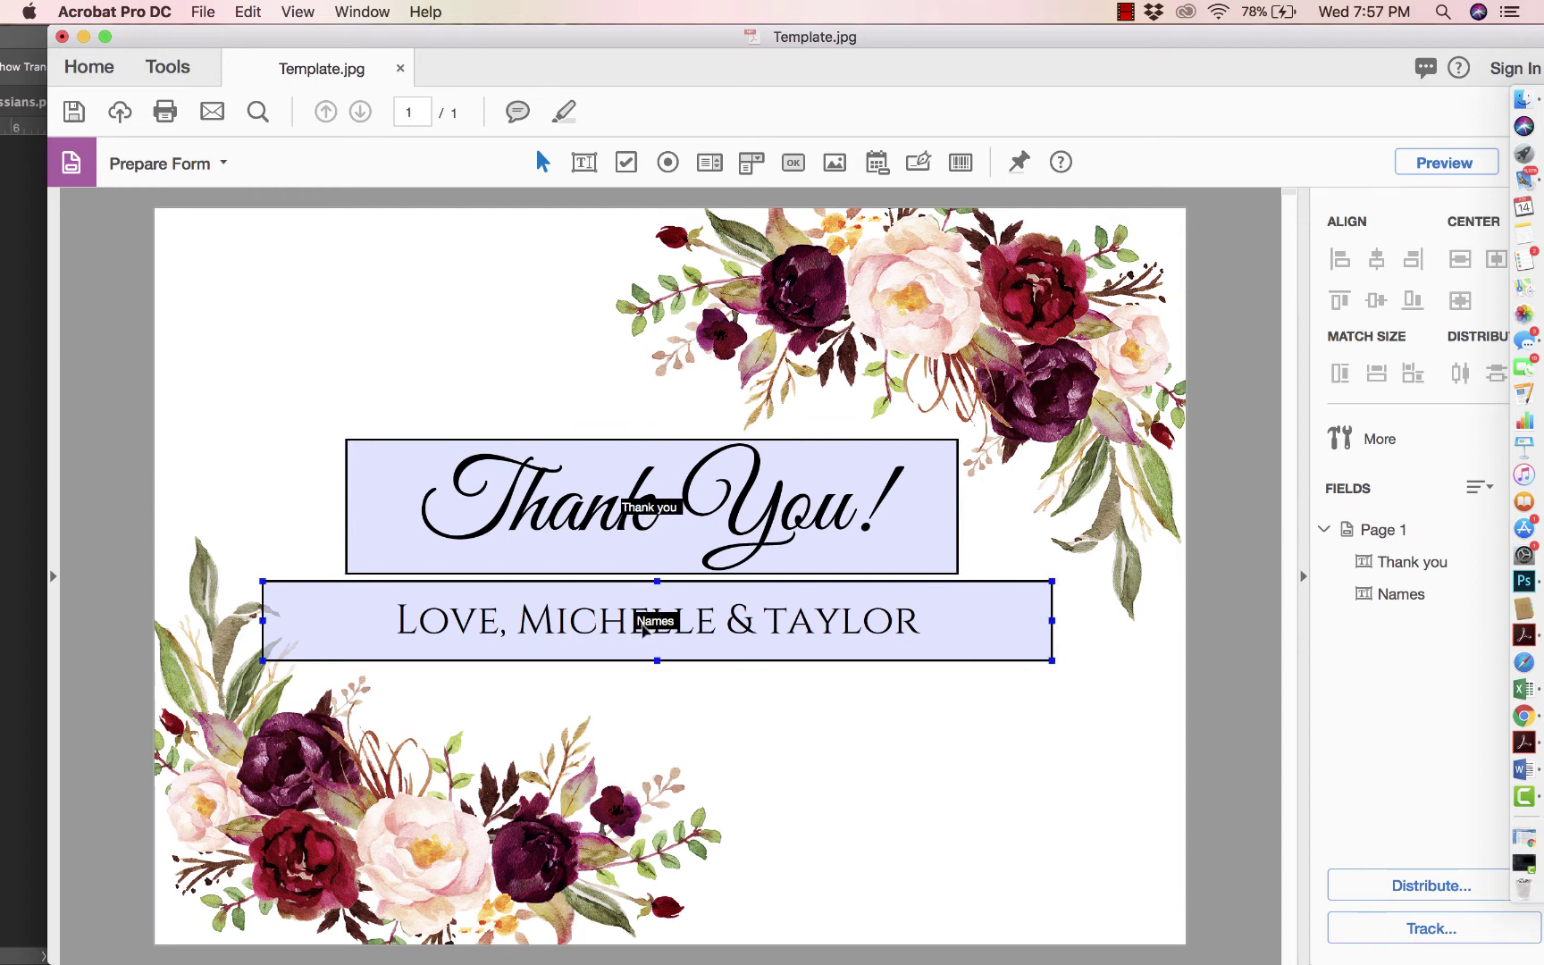
click(657, 516)
click(660, 630)
click(669, 529)
click(935, 665)
click(696, 544)
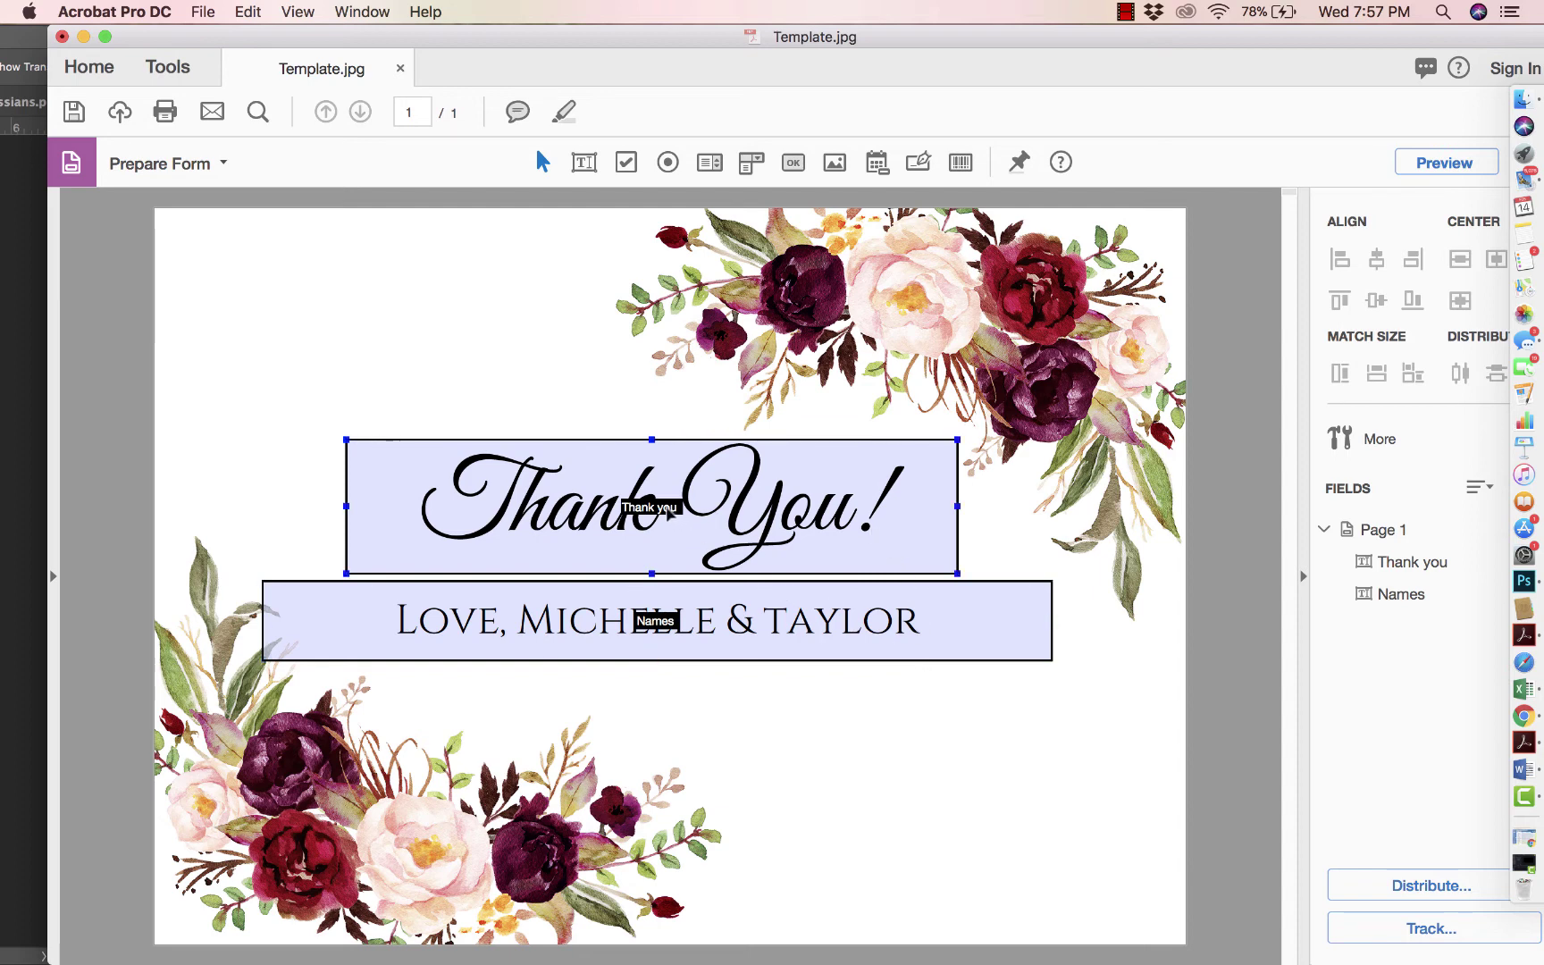
click(672, 627)
click(657, 526)
click(670, 685)
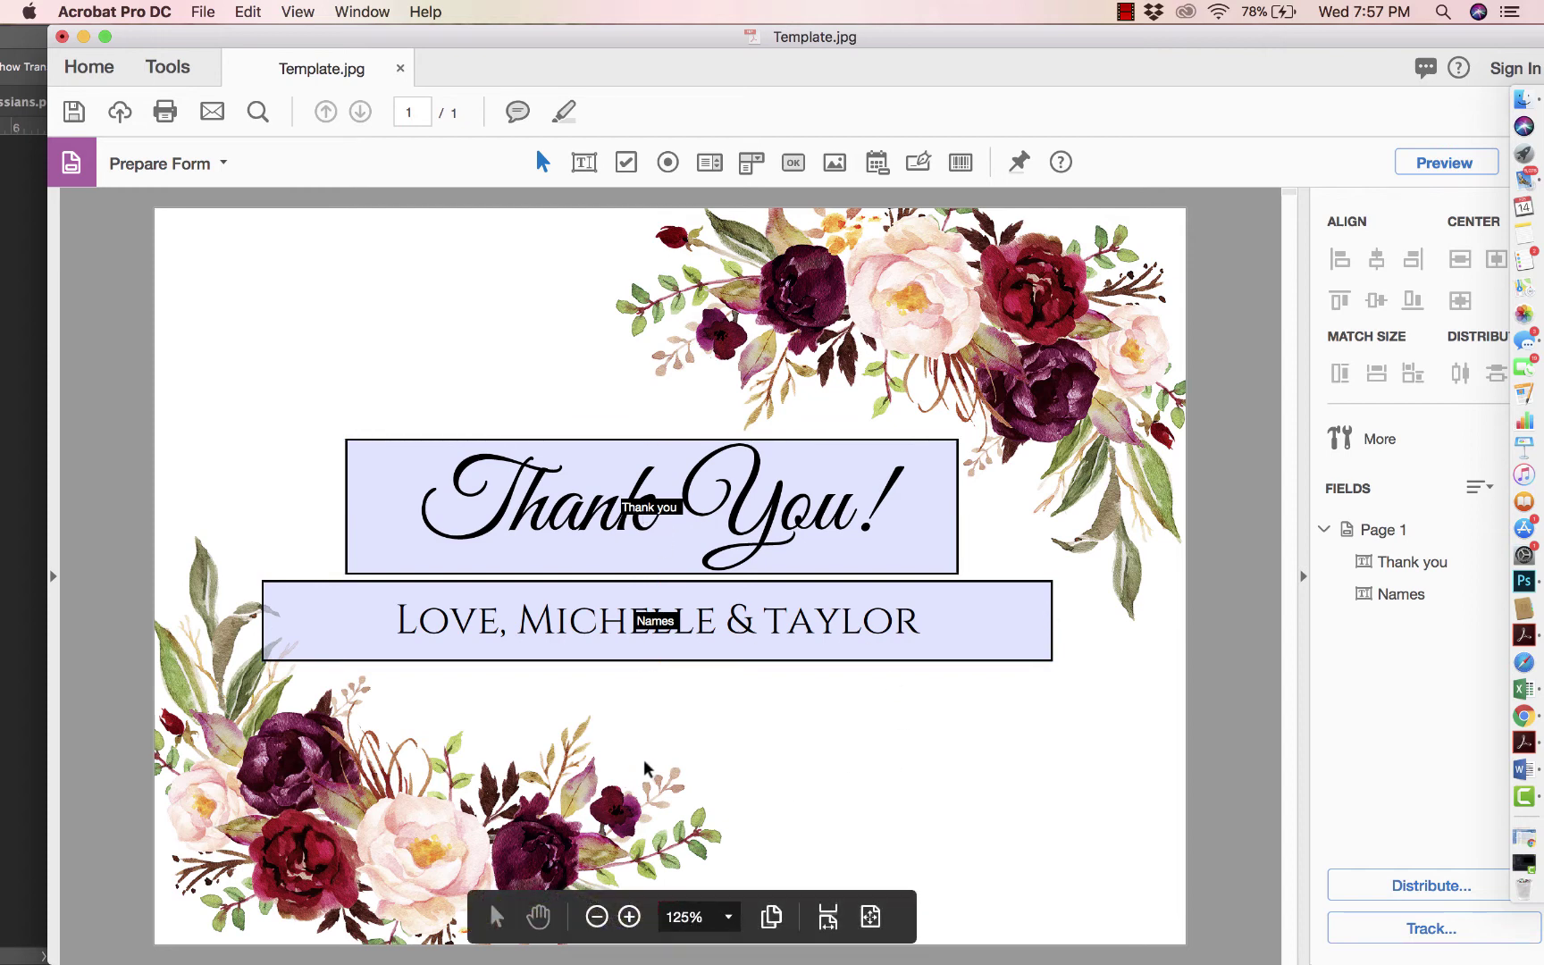
click(943, 563)
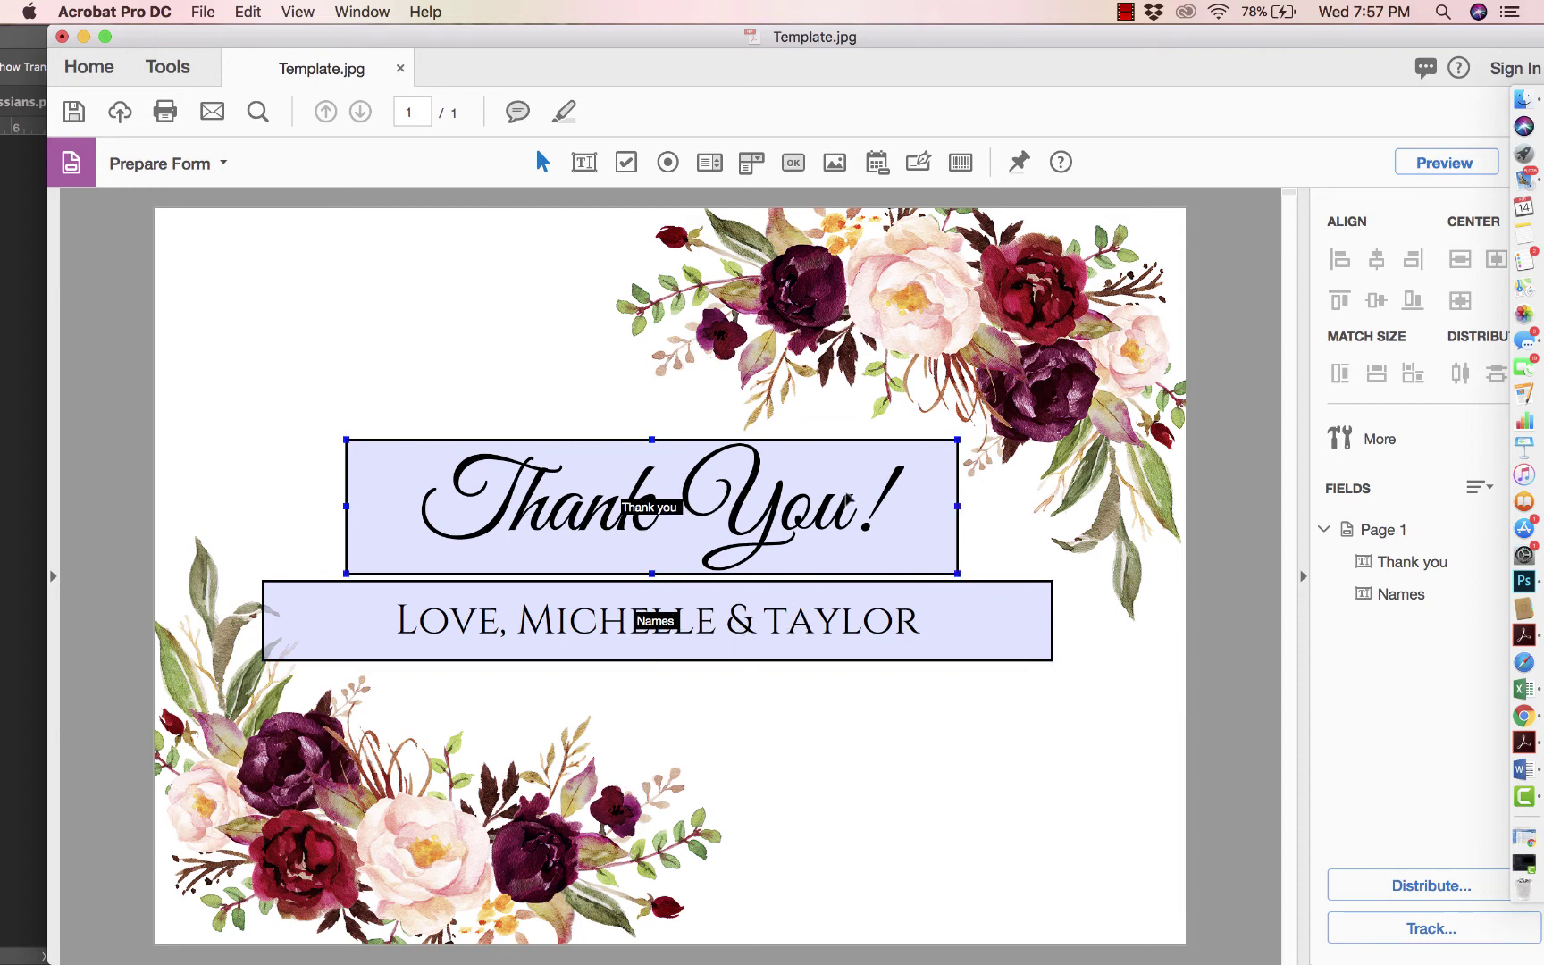
click(906, 698)
Step: Save the form to the Desktop as "Thank You Editable File" in the Adobe PDF Files format
drag(993, 41, 959, 8)
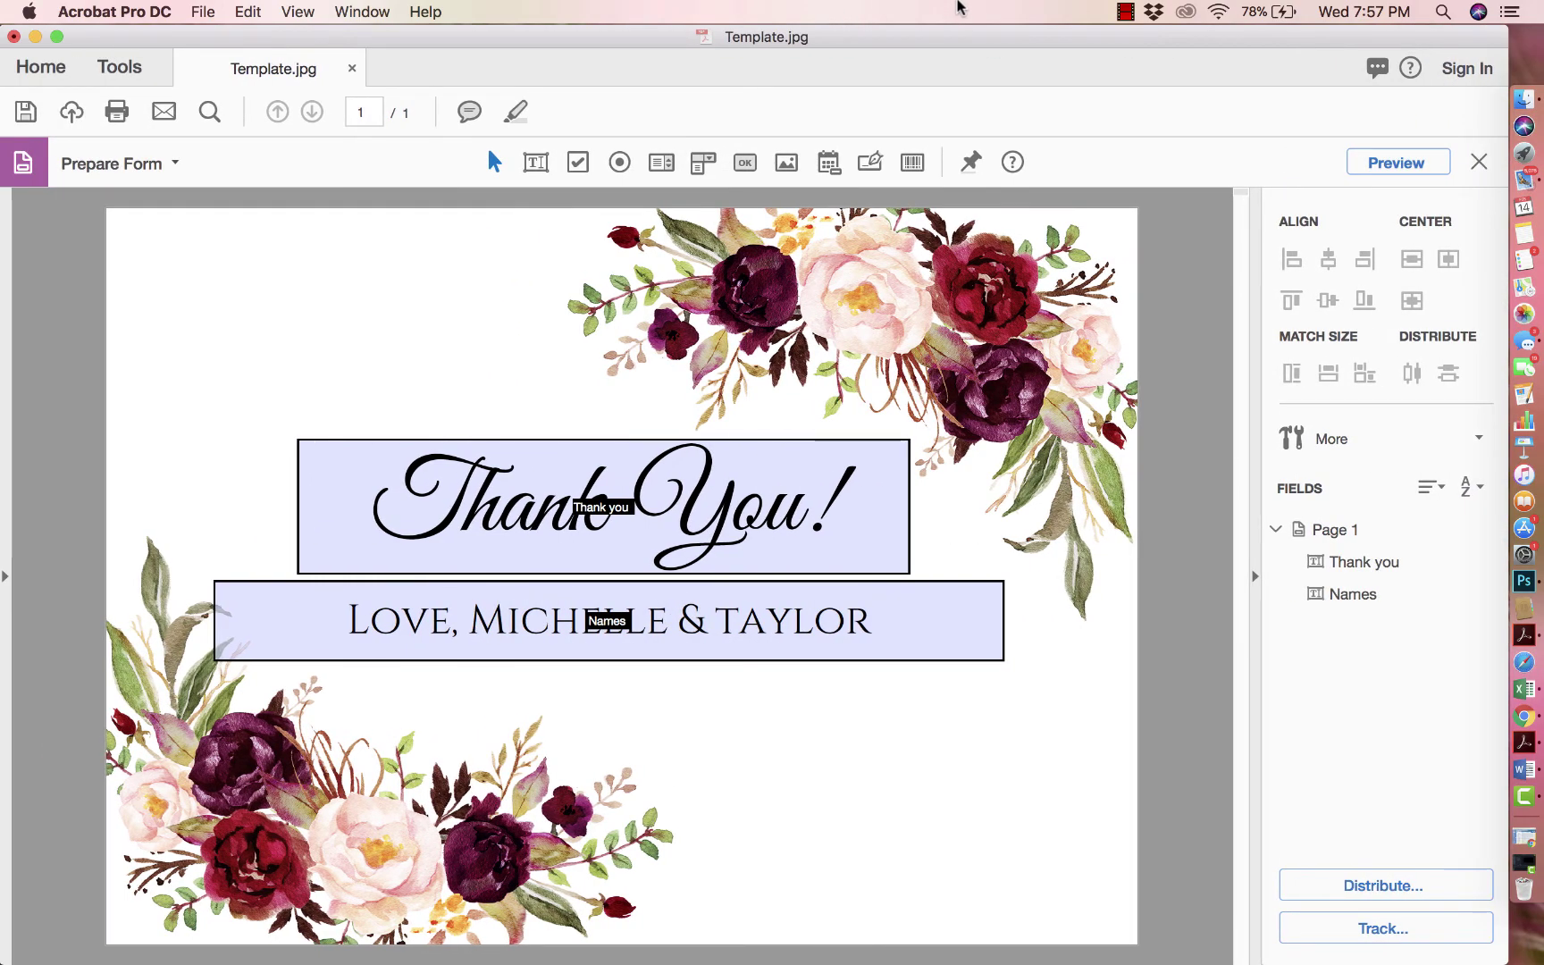
click(209, 16)
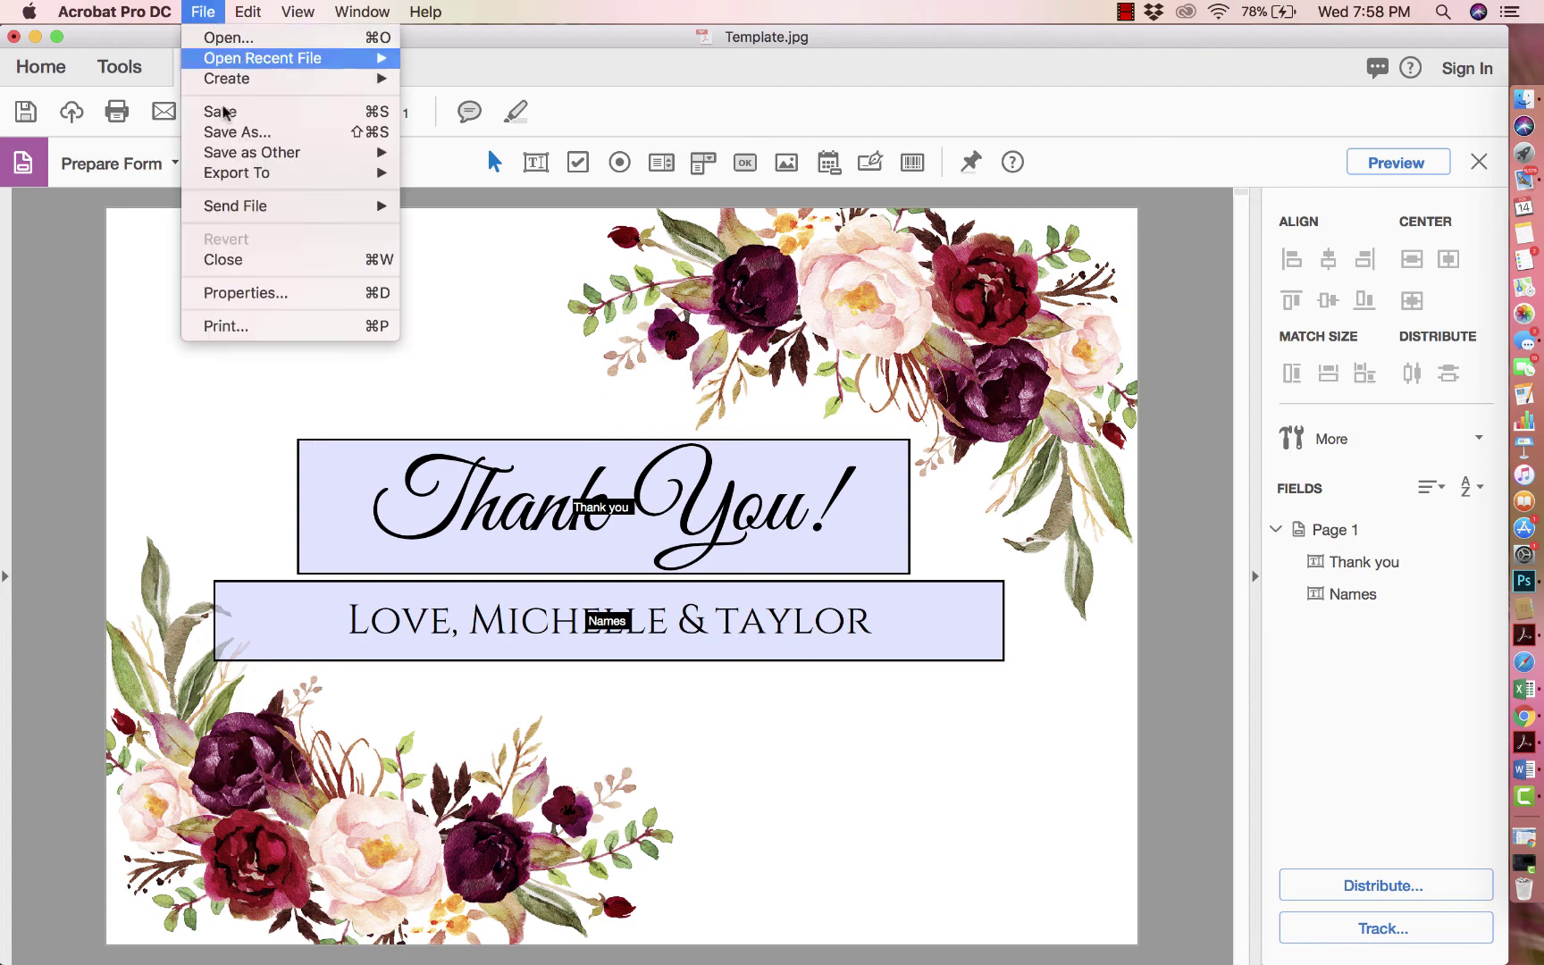
click(257, 131)
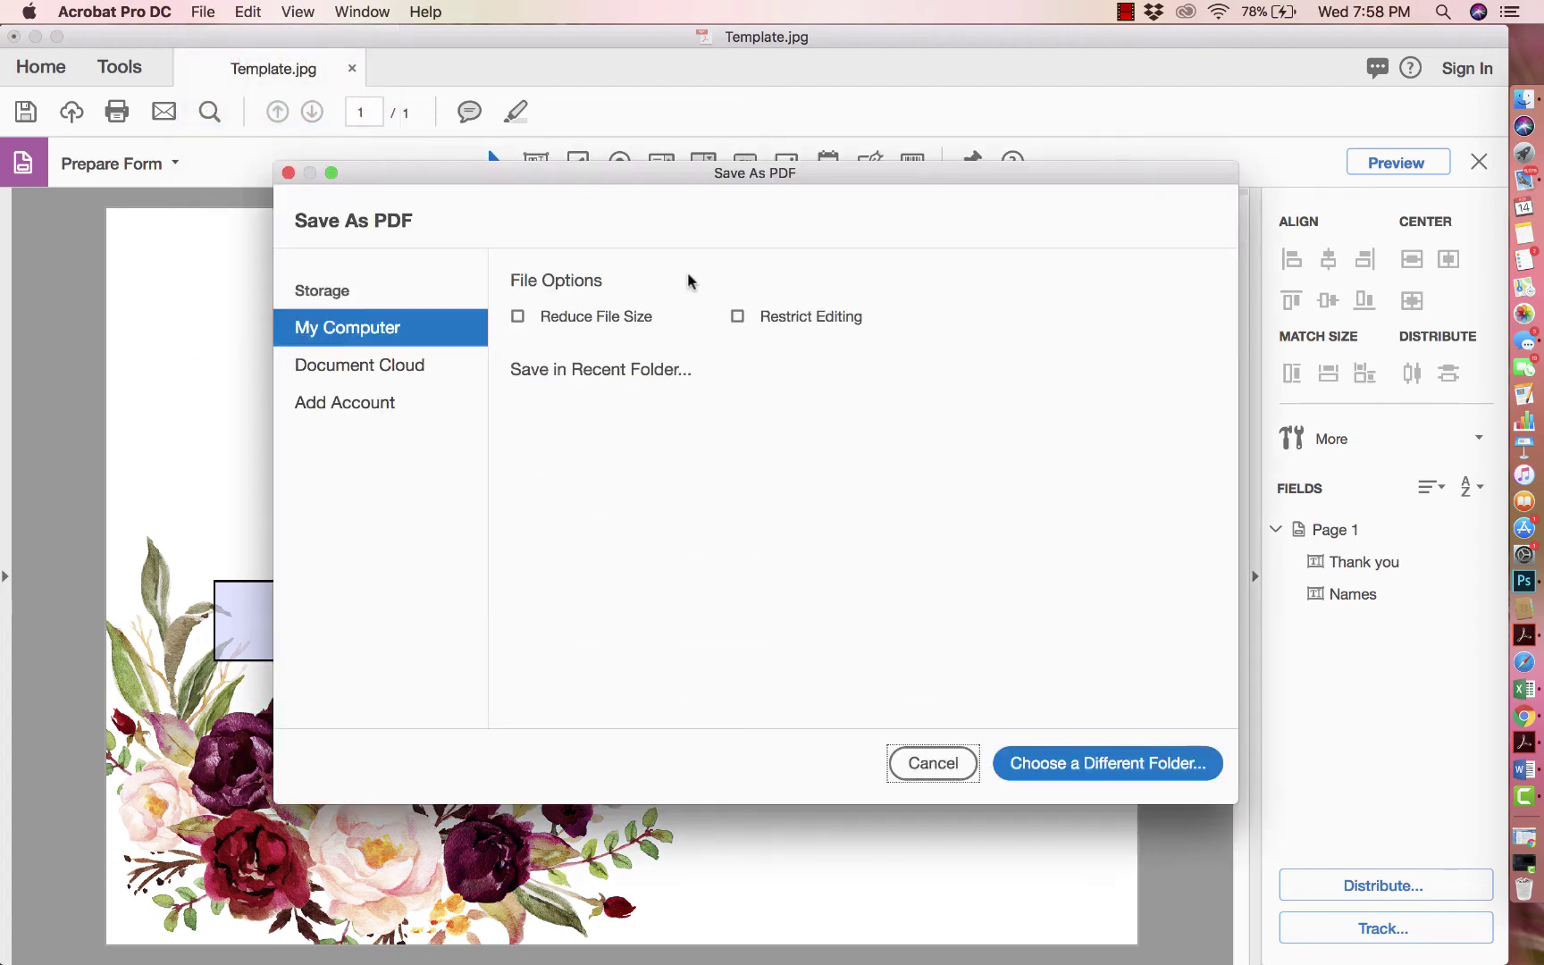
click(624, 437)
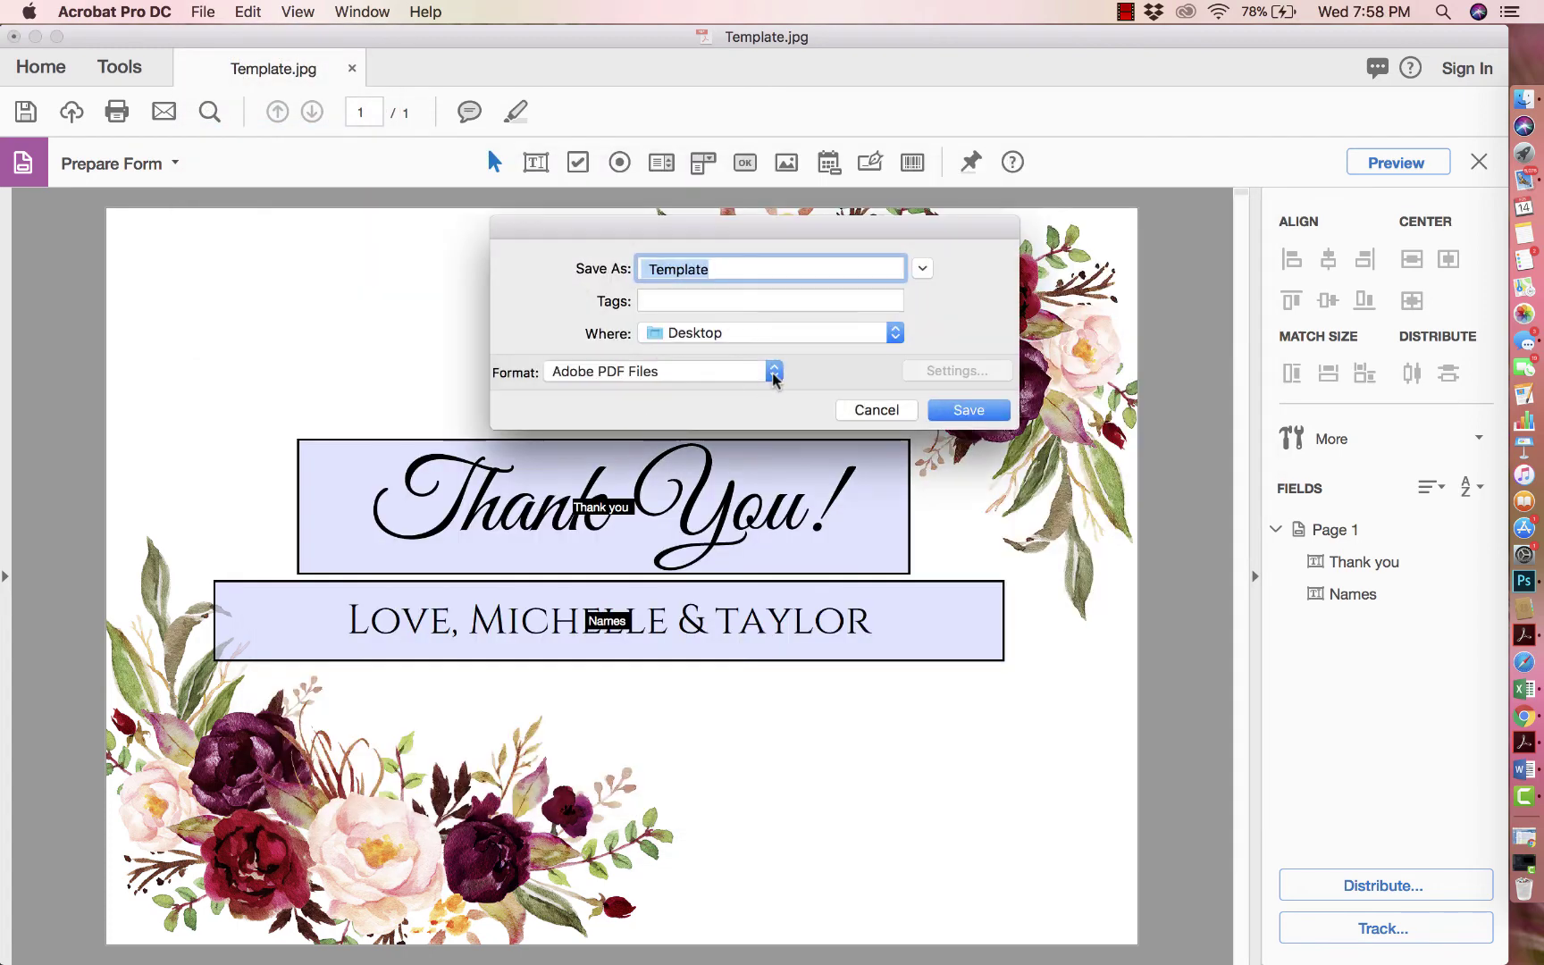
key(Right)
key(super+a)
key(BackSpace)
text(Tgha)
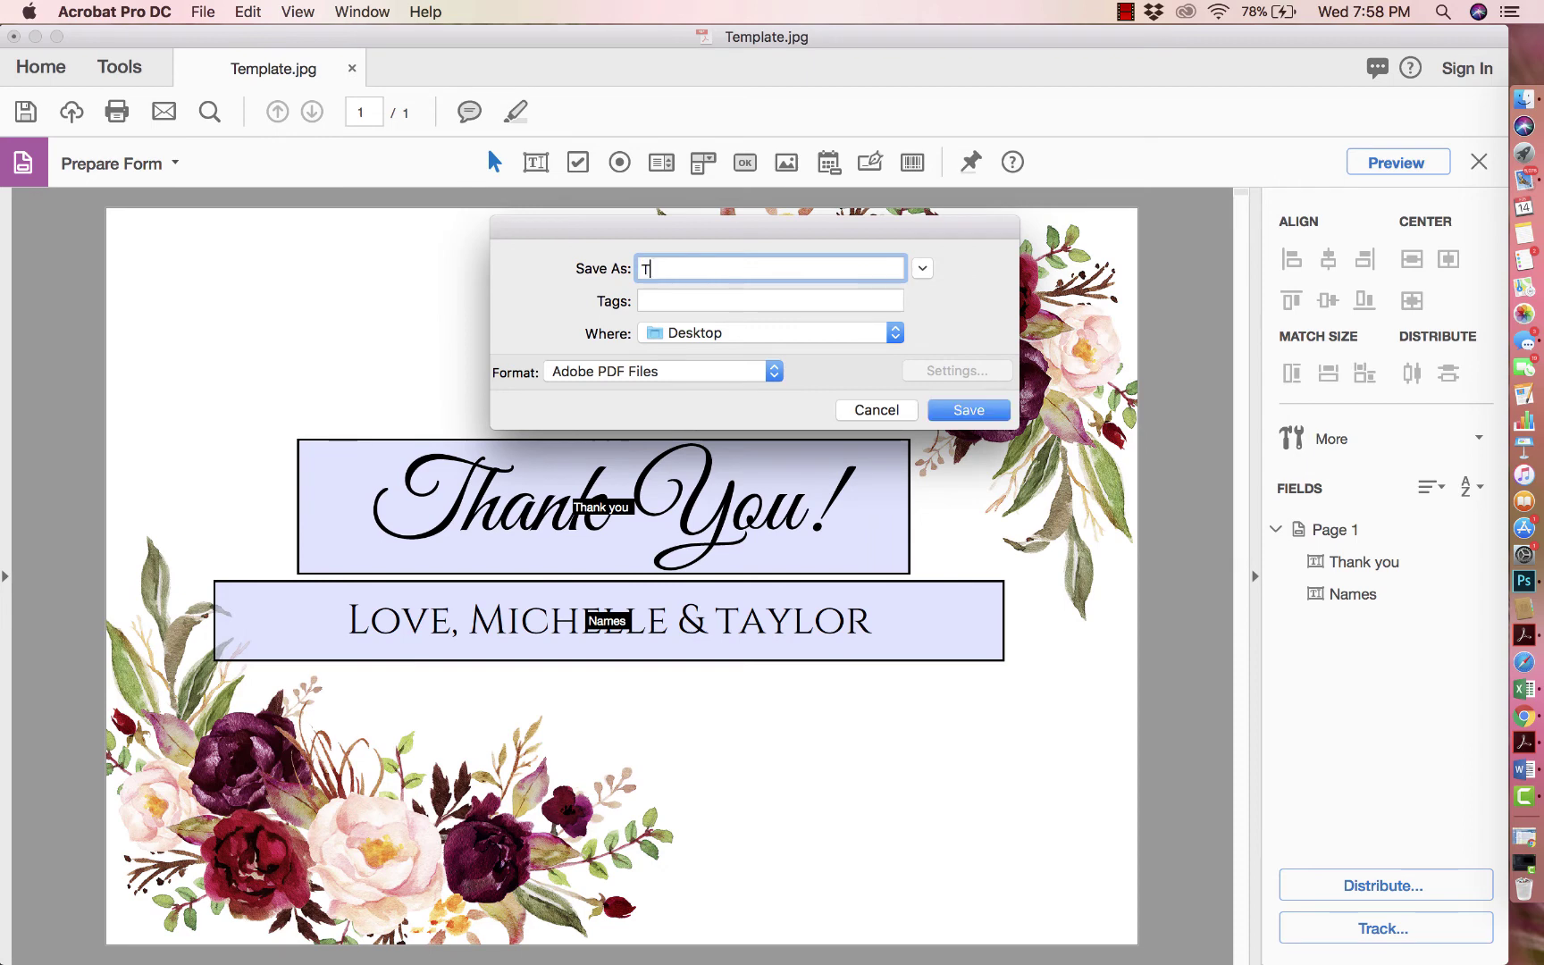
key(BackSpace)
key(BackSpace)
key(BackSpace)
text(hank Yo)
key(BackSpace)
text(ditable File)
click(646, 379)
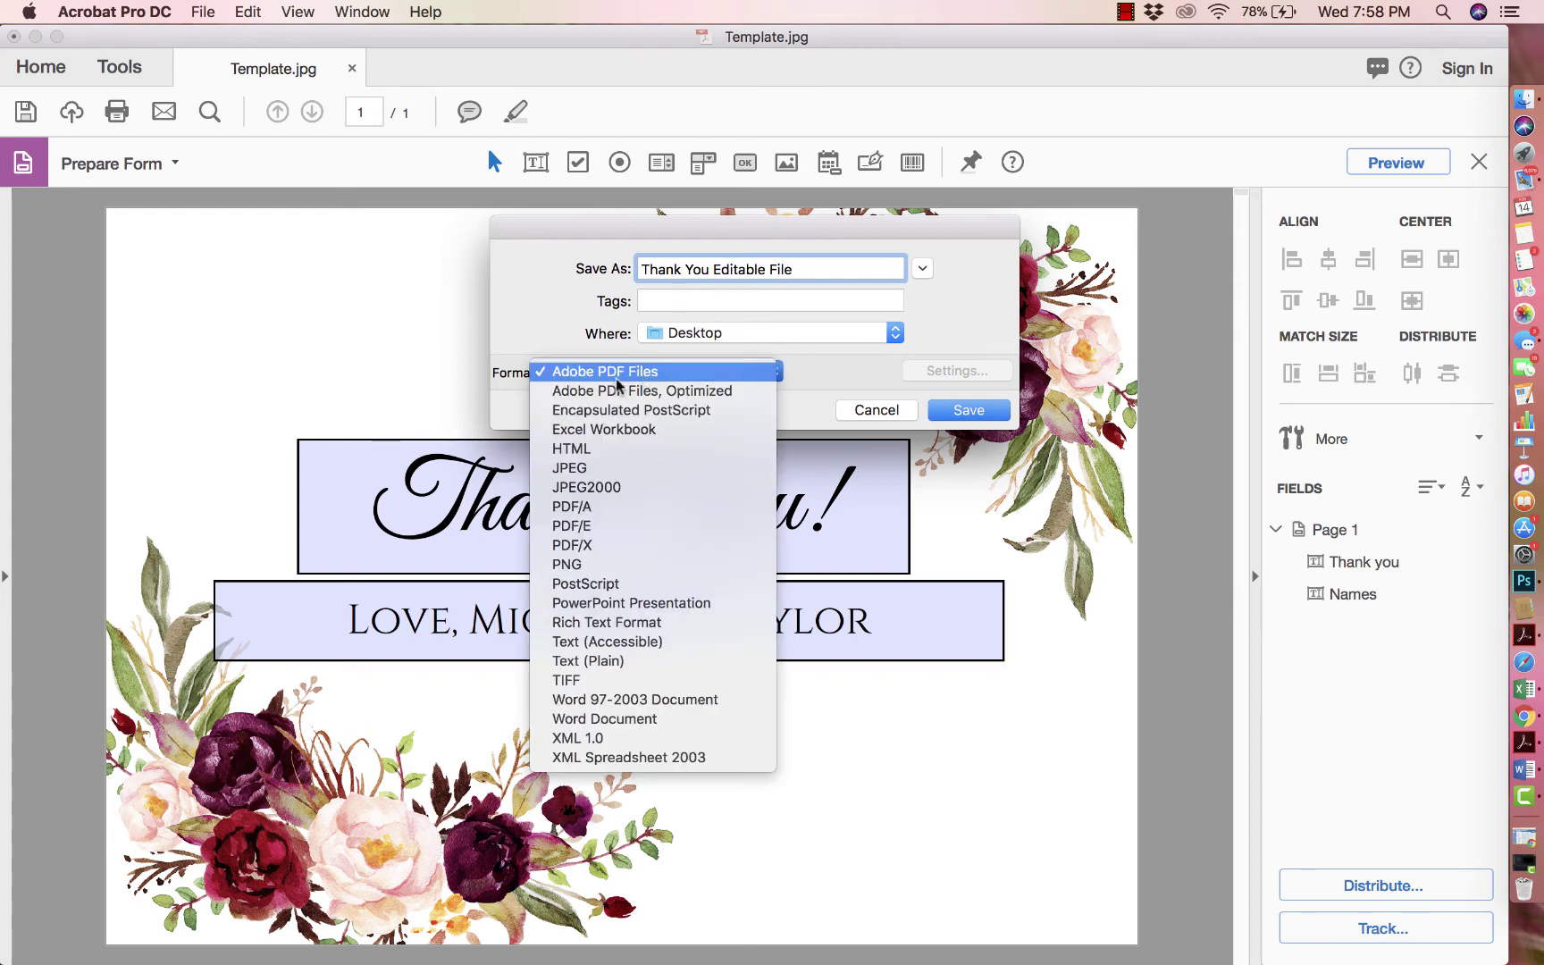
click(616, 379)
click(987, 409)
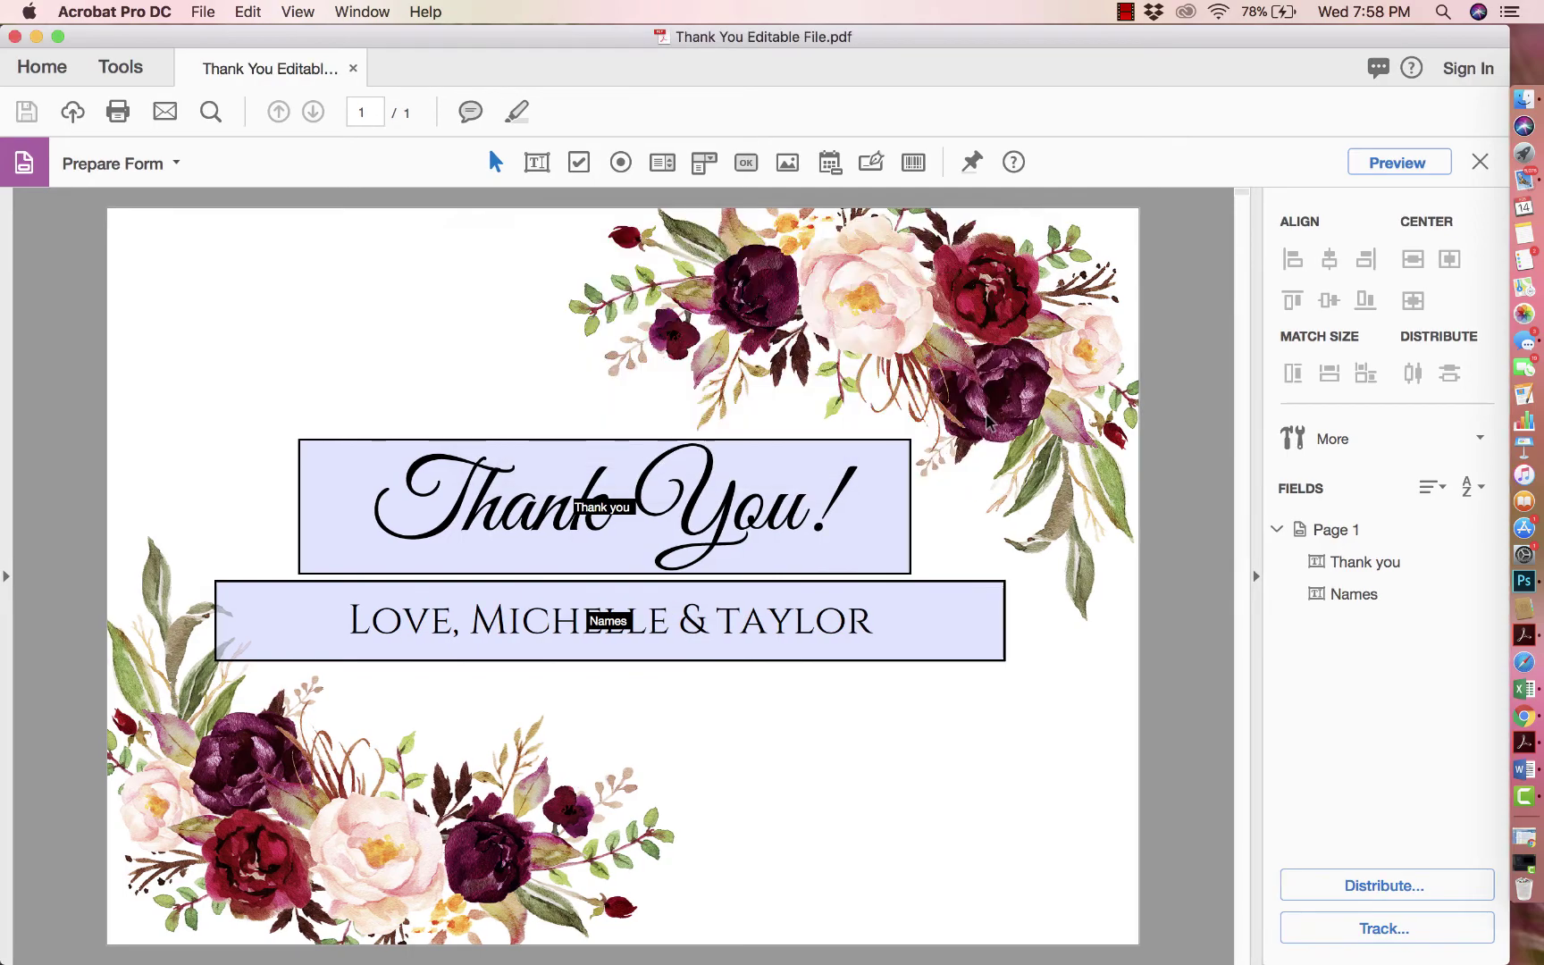
Step: Close the form window and reopen Thank You Editable File.pdf from the desktop
drag(1235, 35, 1026, 28)
drag(1438, 809, 1426, 708)
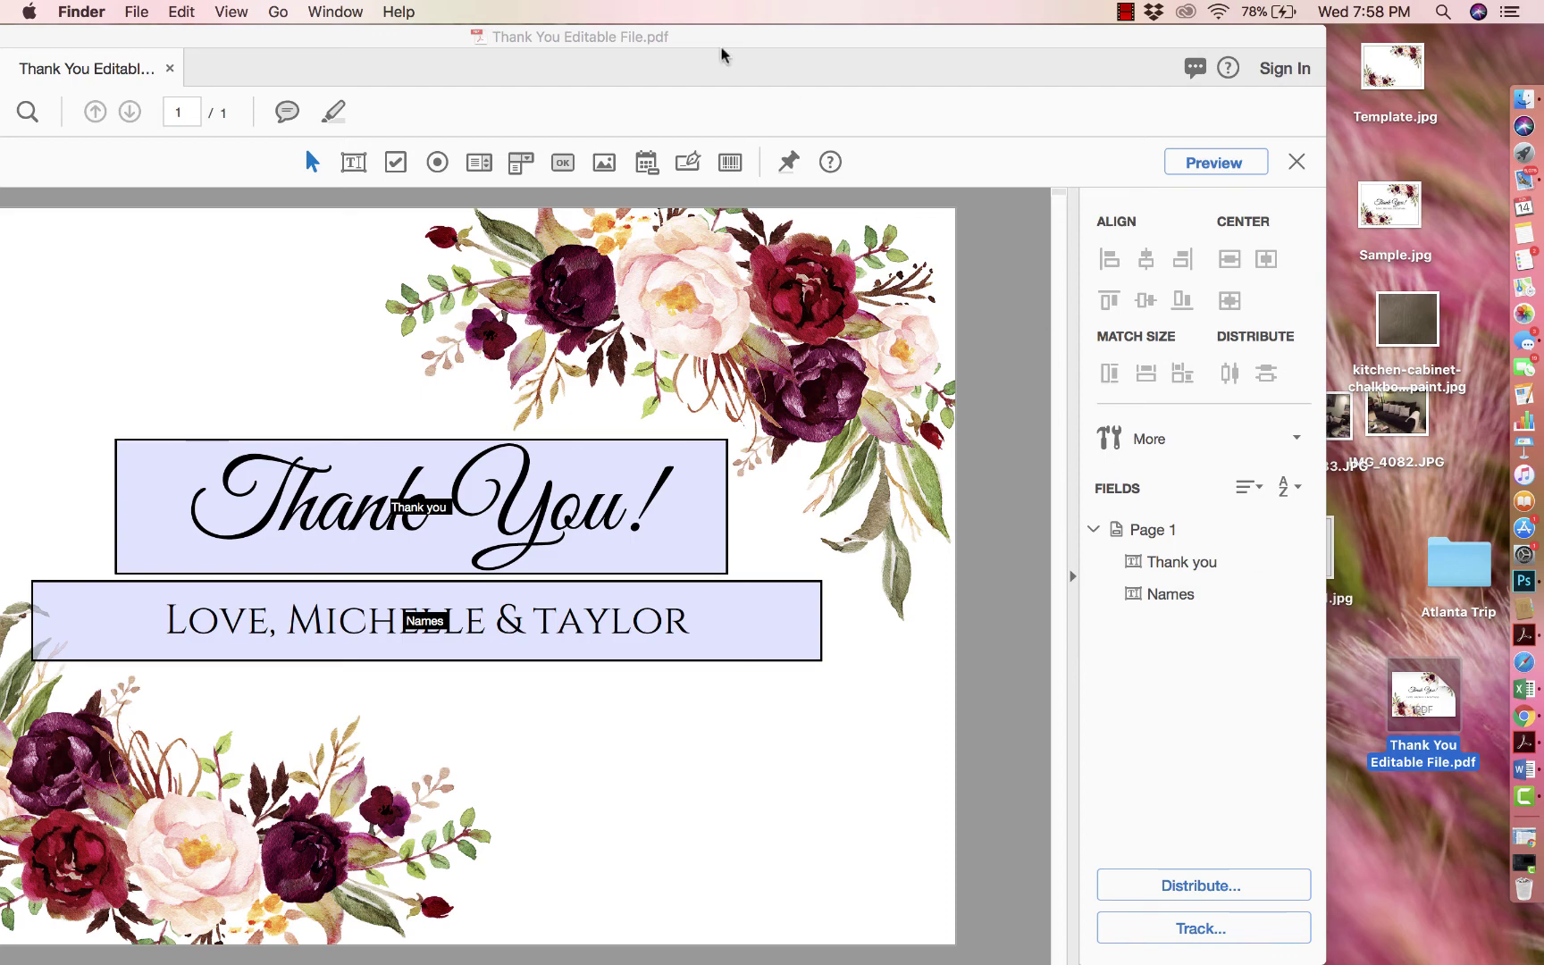
drag(665, 38, 813, 24)
click(45, 37)
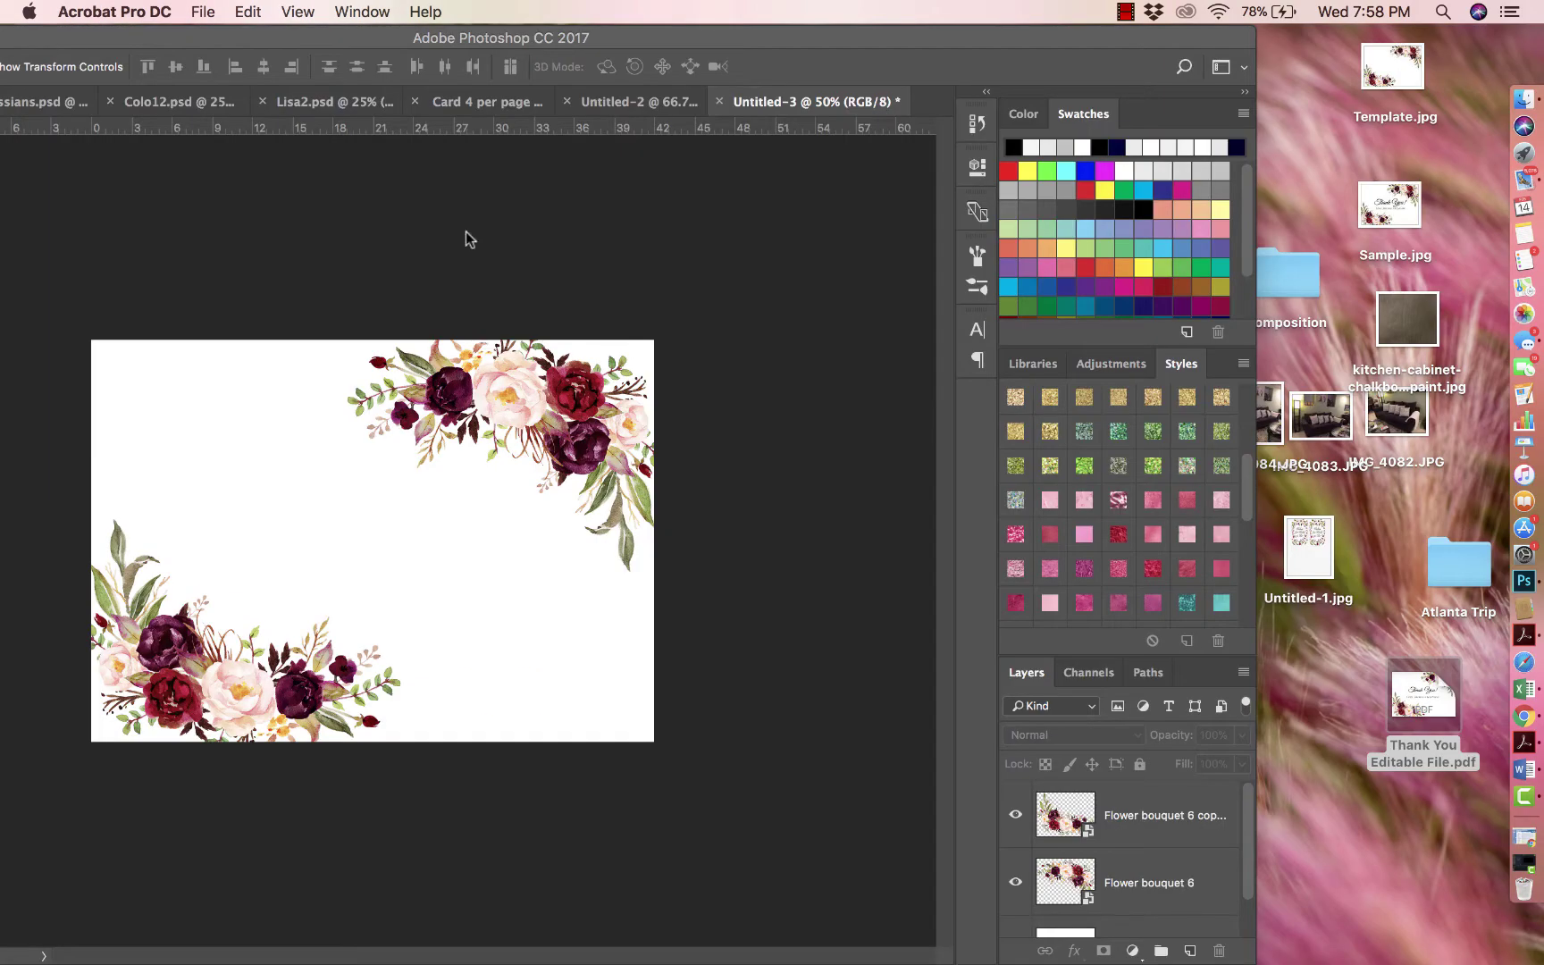
double_click(1422, 683)
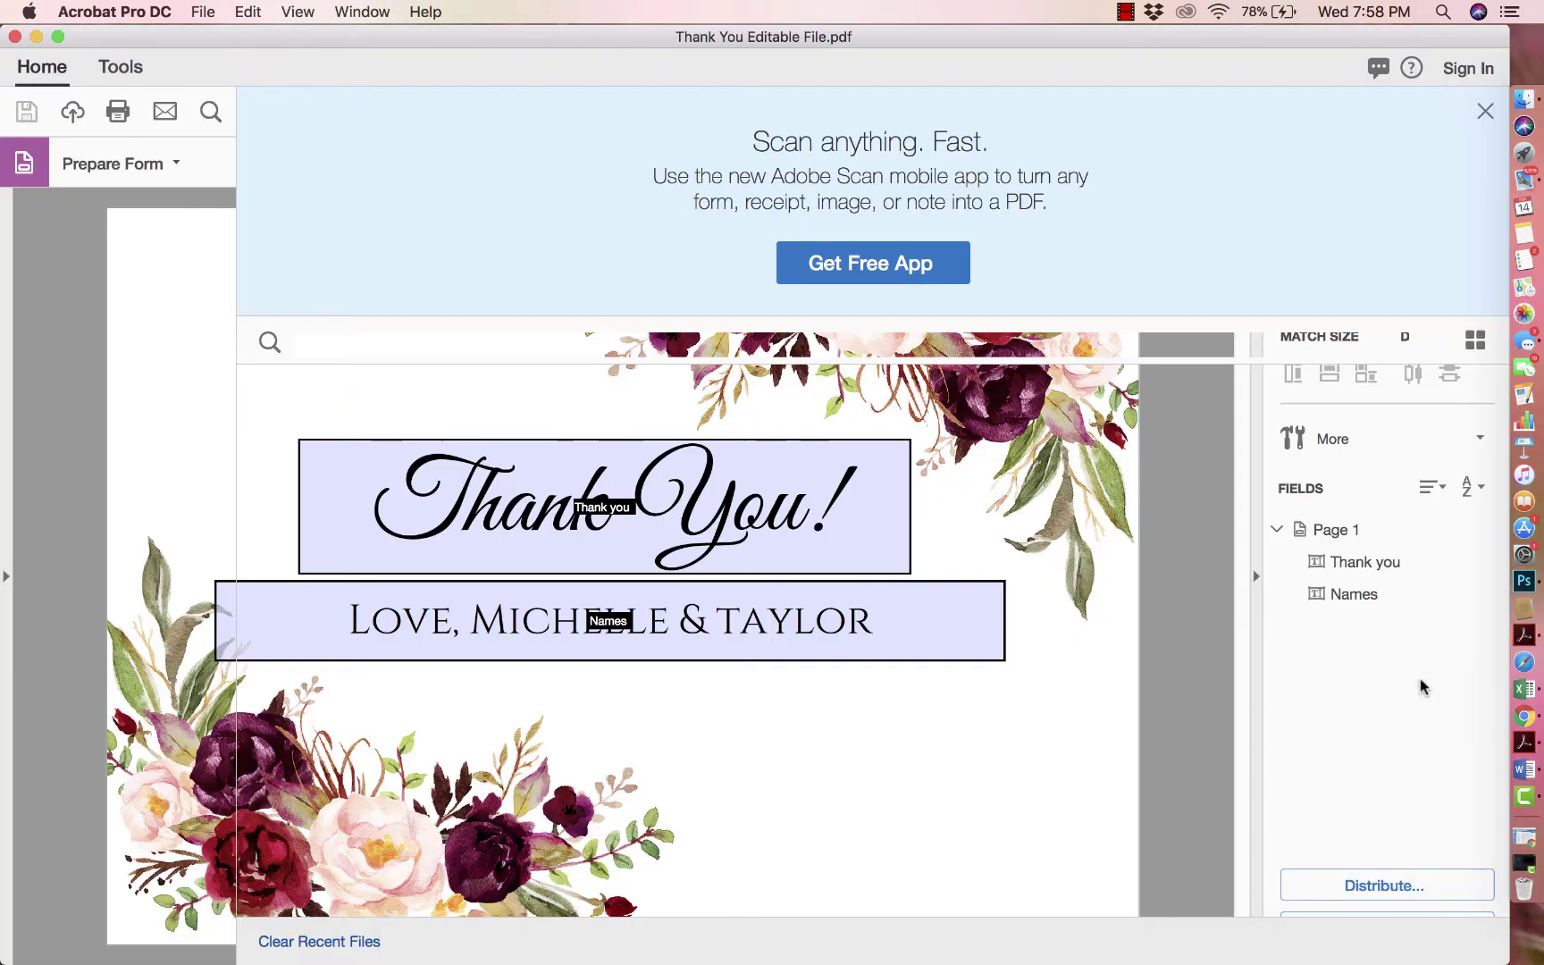